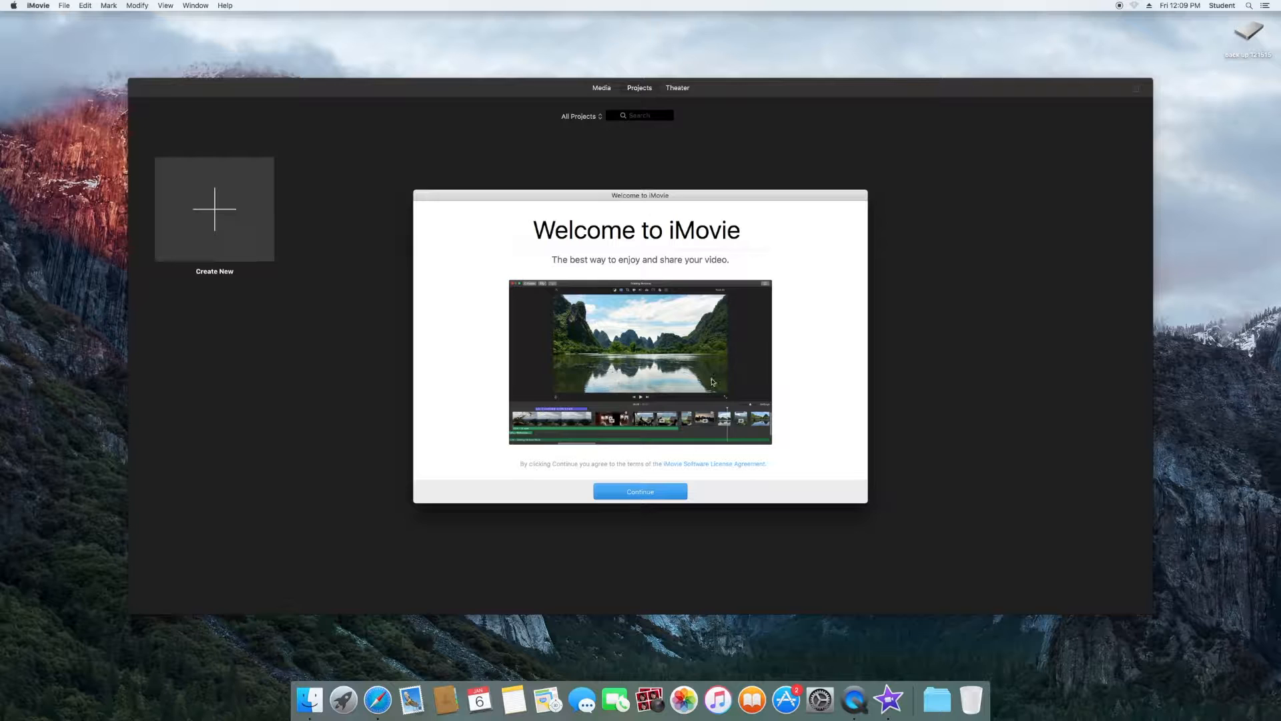
Get past the welcome screens and enlarge the project window to fill the display
click(644, 489)
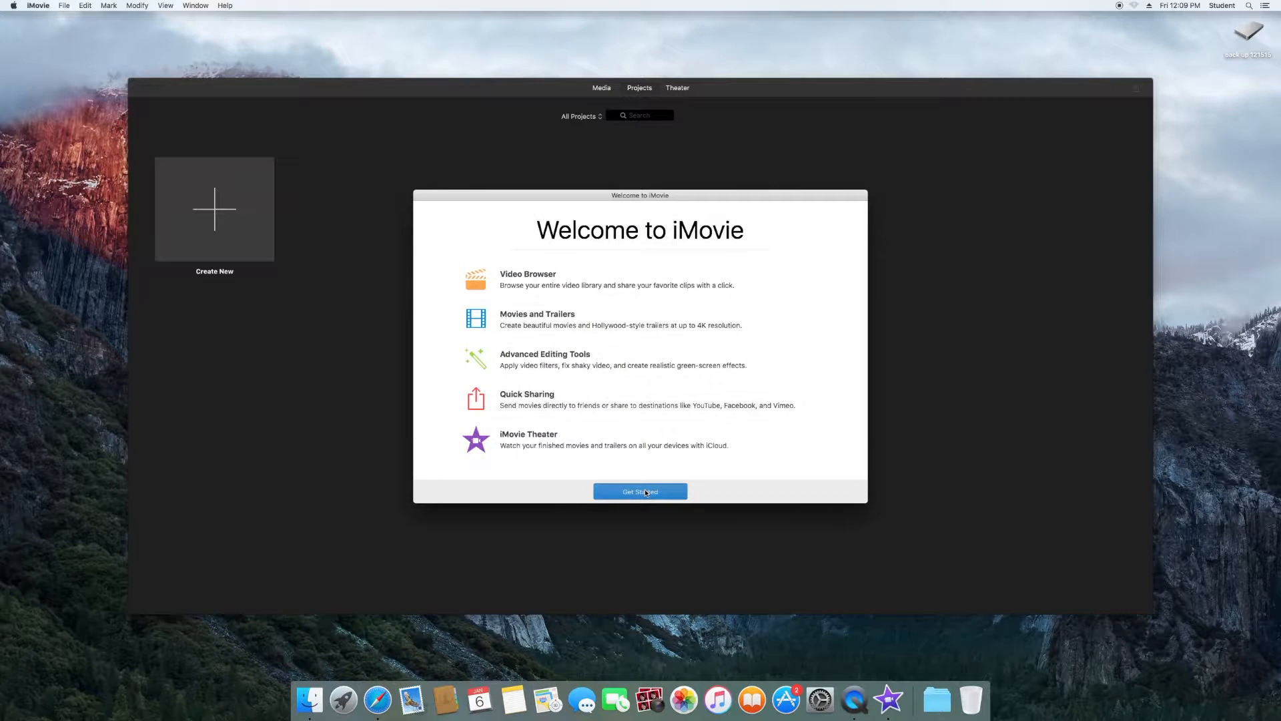
click(646, 493)
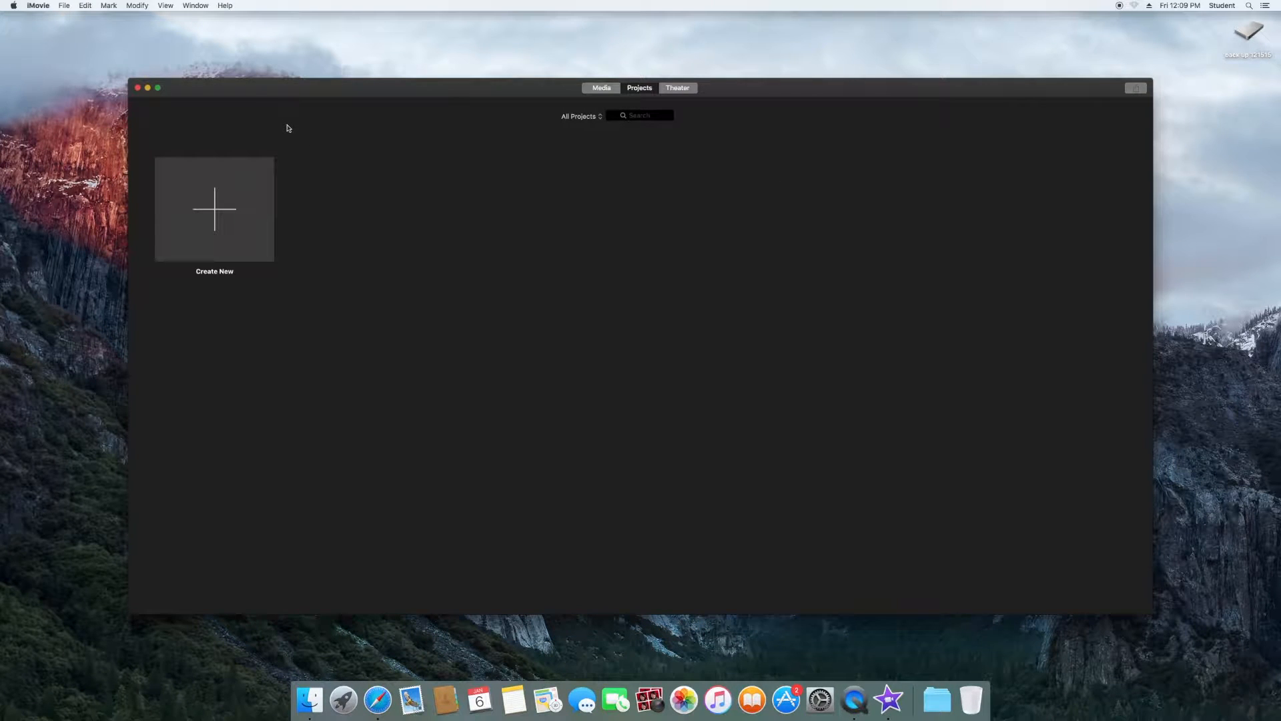
drag(233, 93, 105, 27)
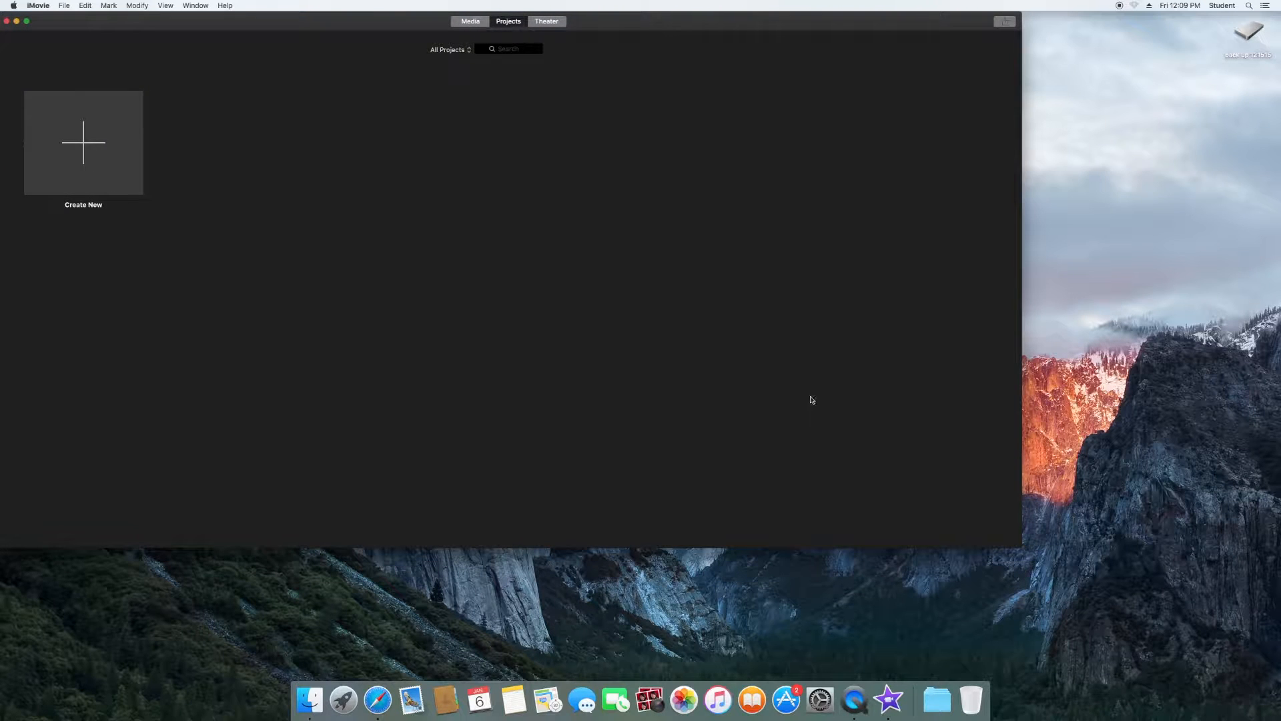
drag(1036, 554, 1279, 687)
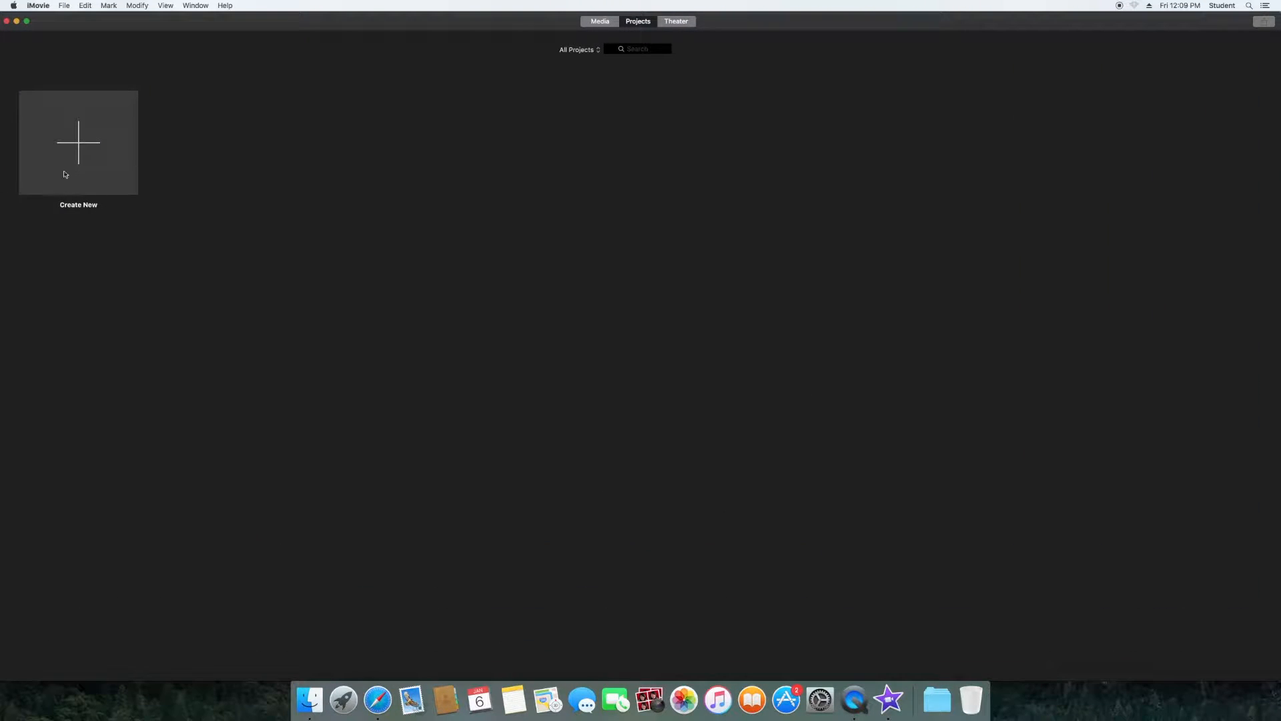
Look through the Media, Projects and Theater views
click(600, 22)
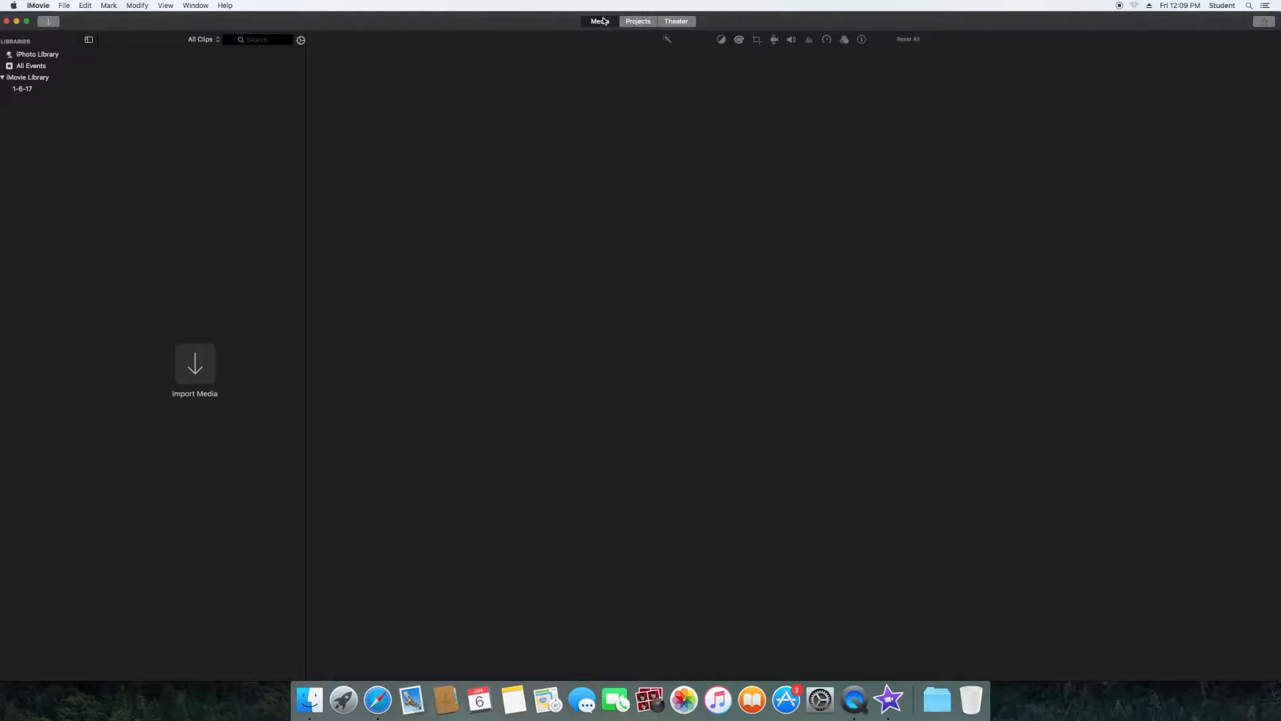
click(639, 23)
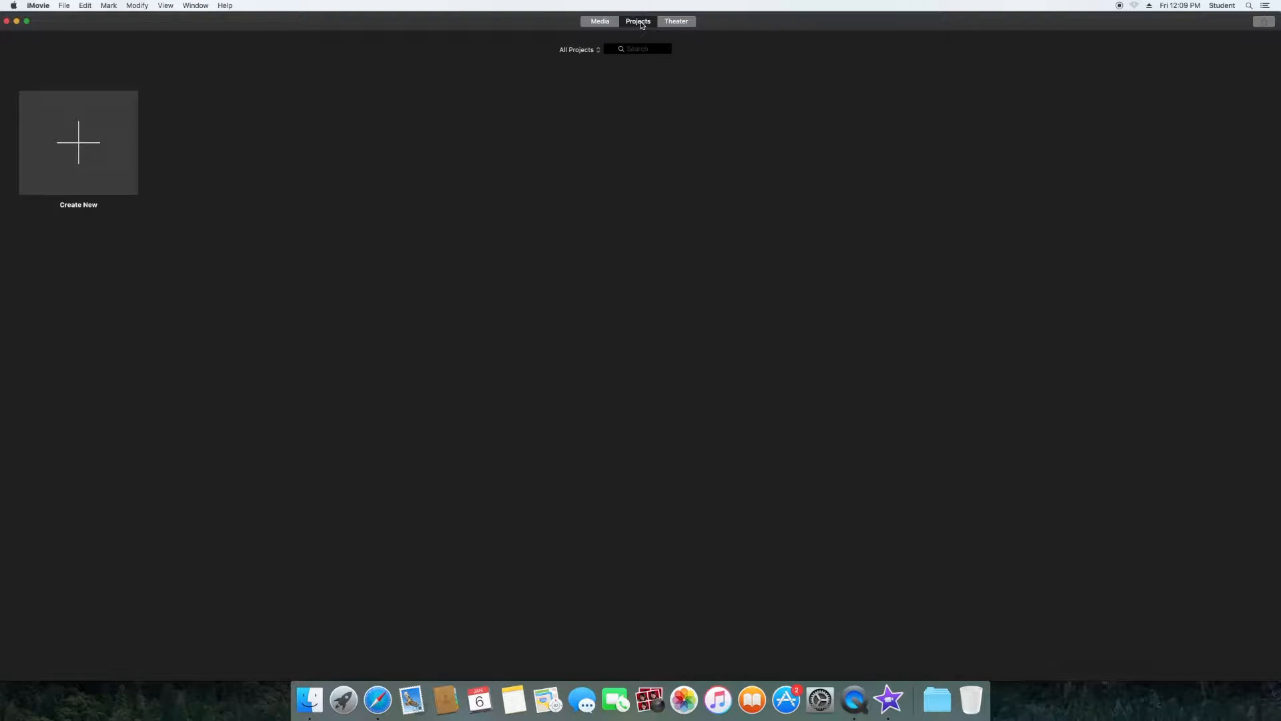
click(676, 22)
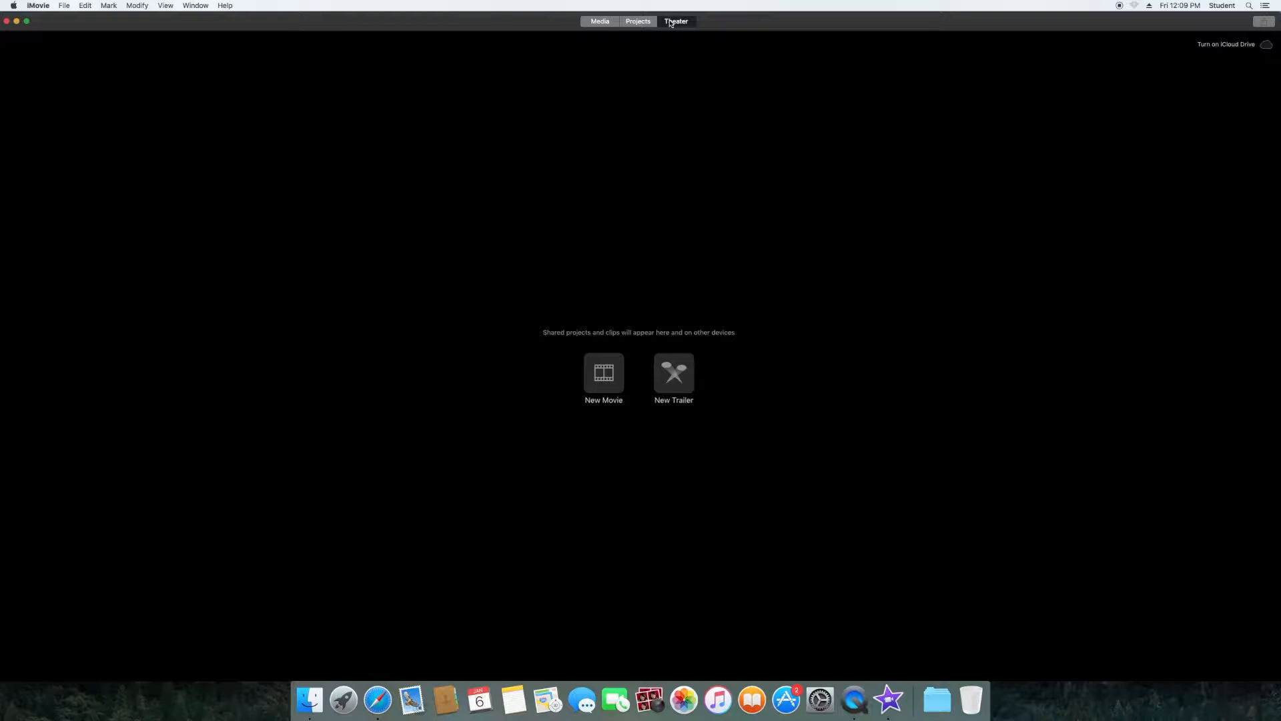
Return to the projects overview and create a new movie project
click(650, 26)
click(98, 151)
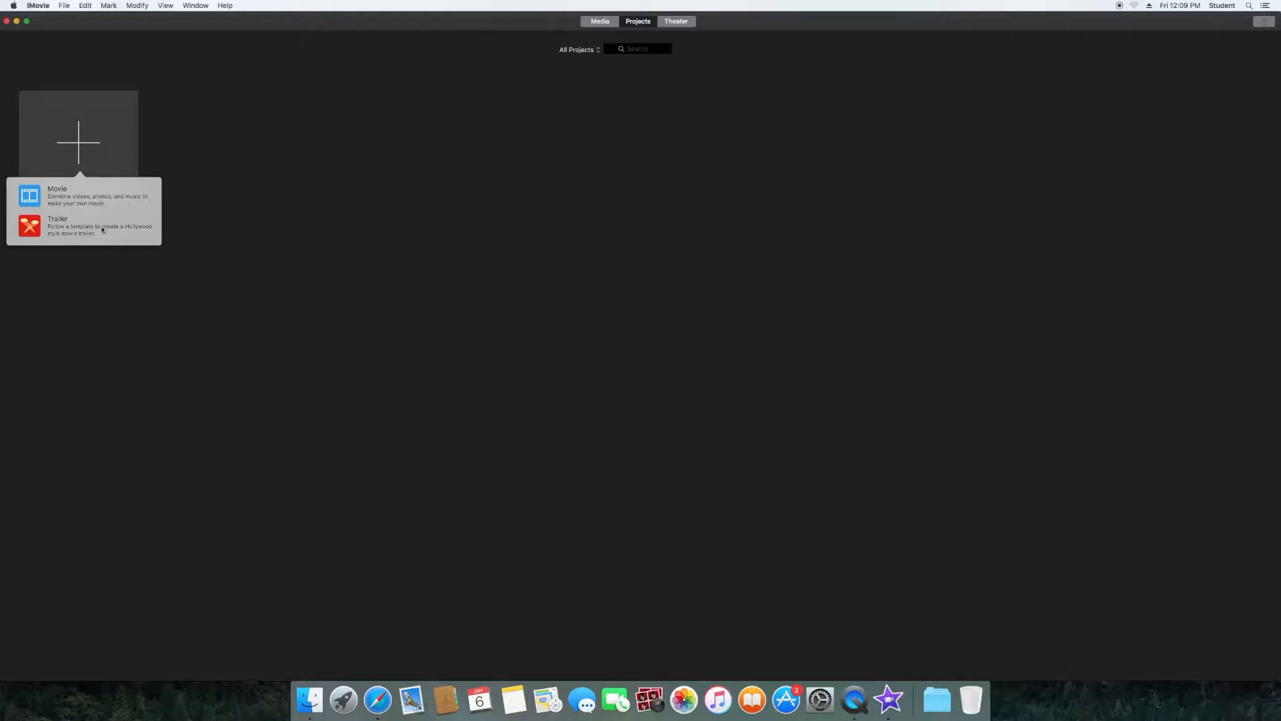
click(100, 208)
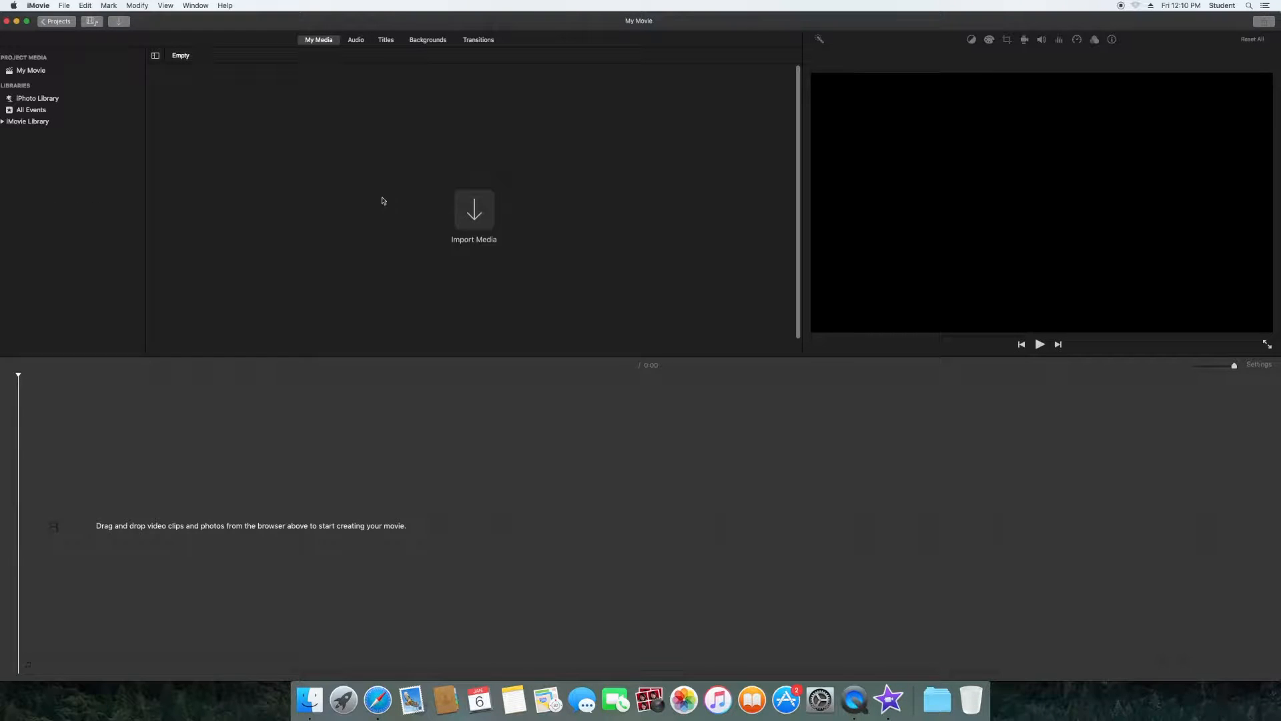
Examine the available media import sources, including the cameras, Macintosh HD, Desktop and home folder
click(477, 218)
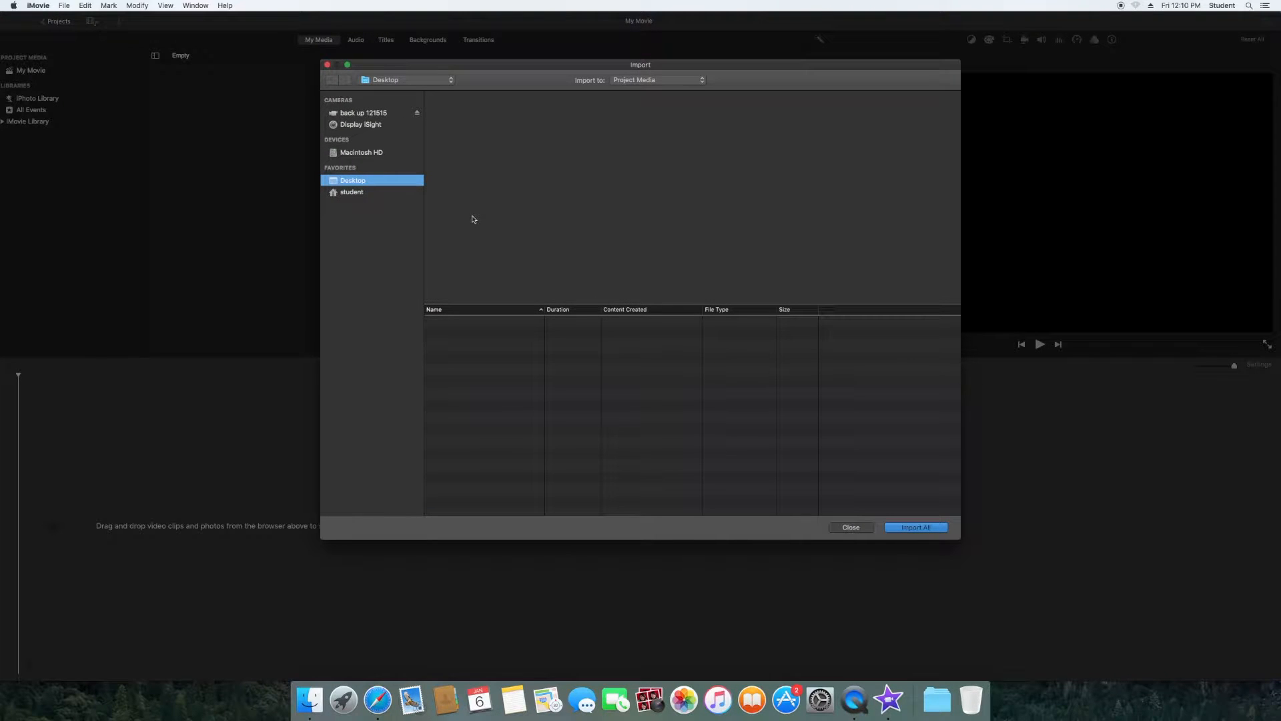
click(386, 197)
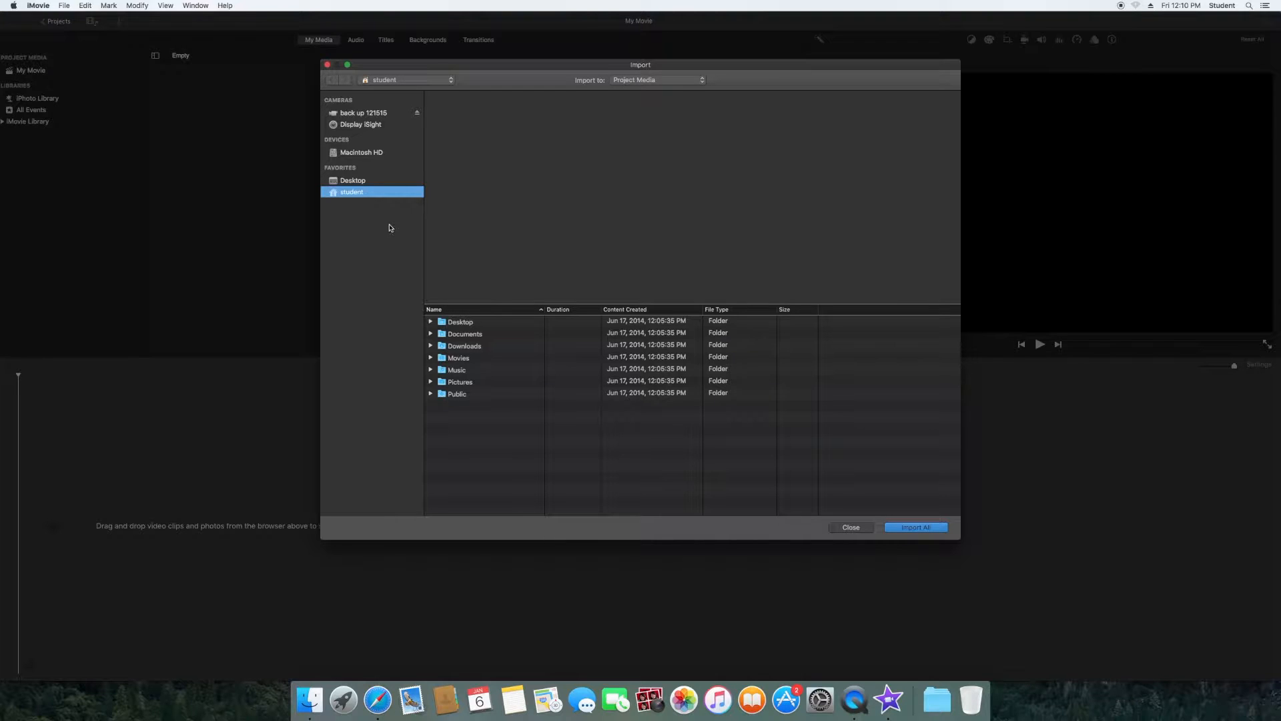
click(372, 158)
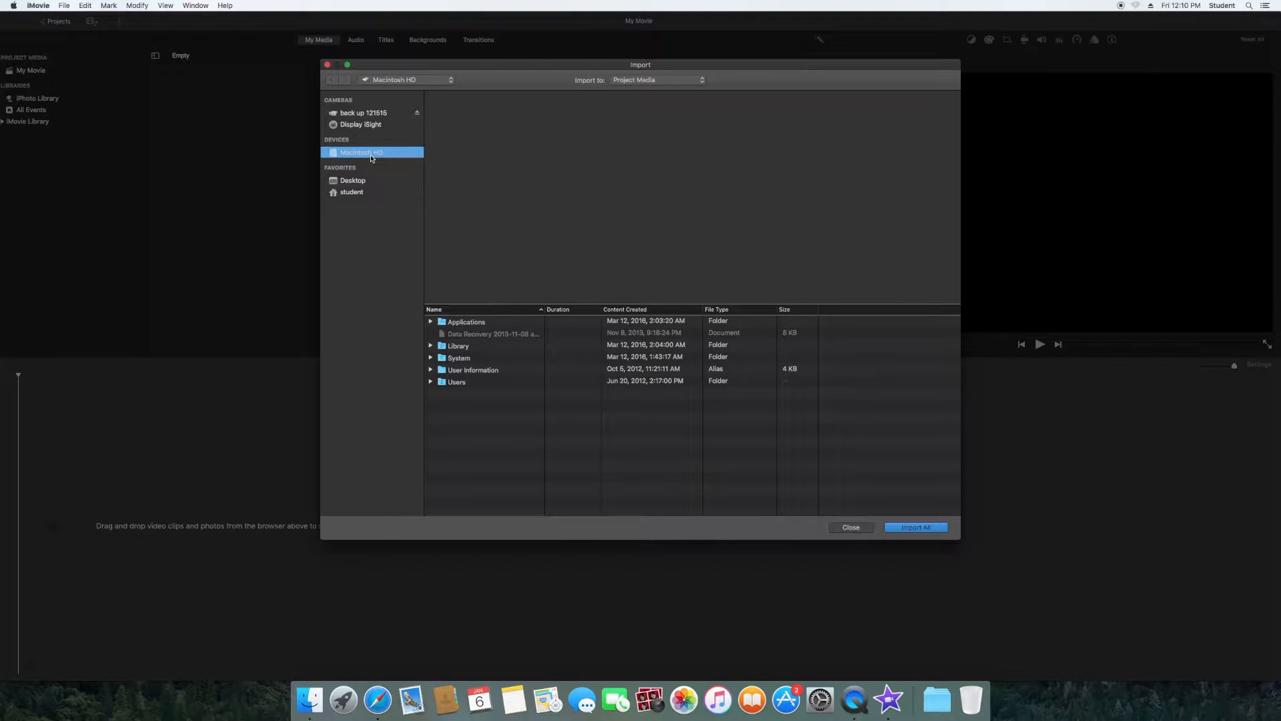
click(368, 126)
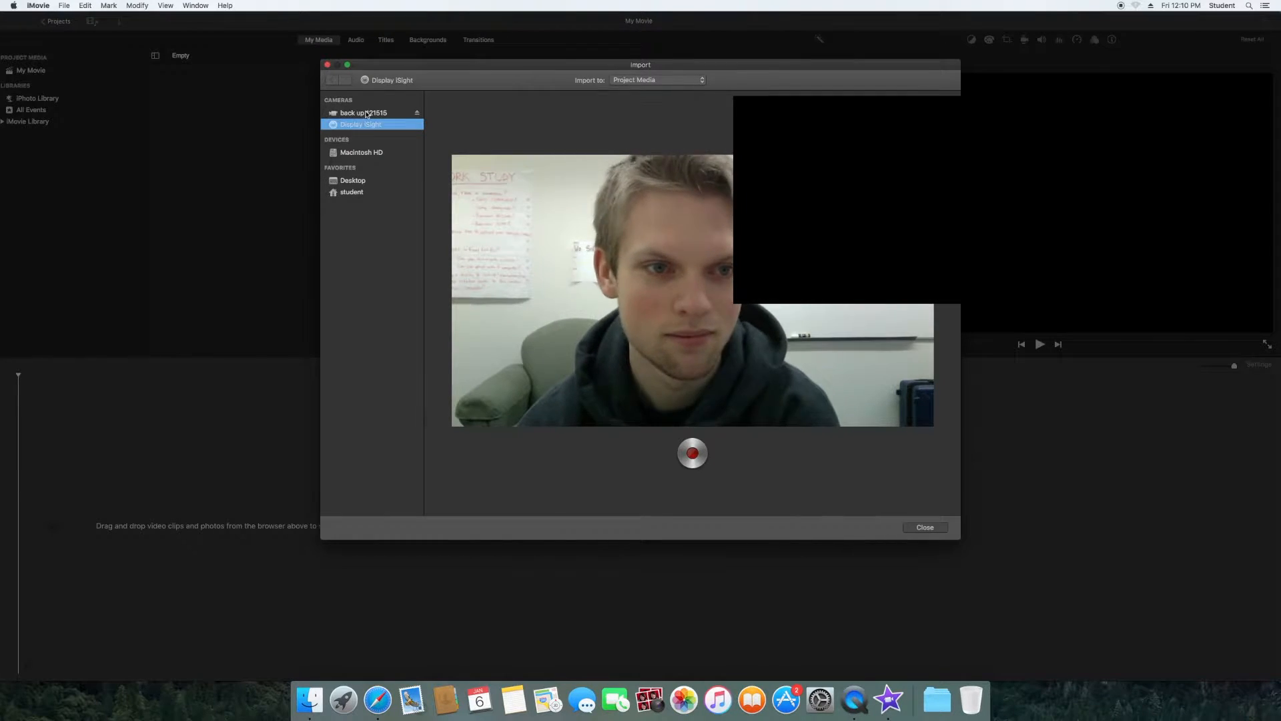
click(369, 114)
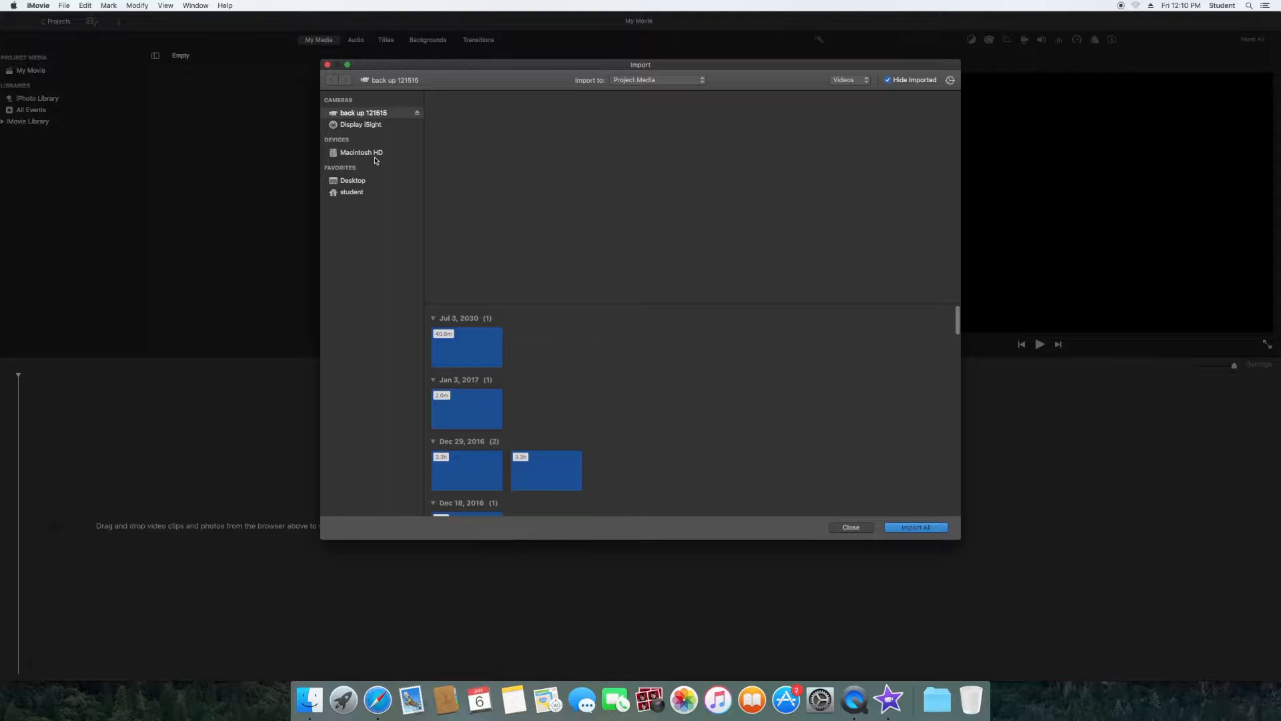
click(376, 161)
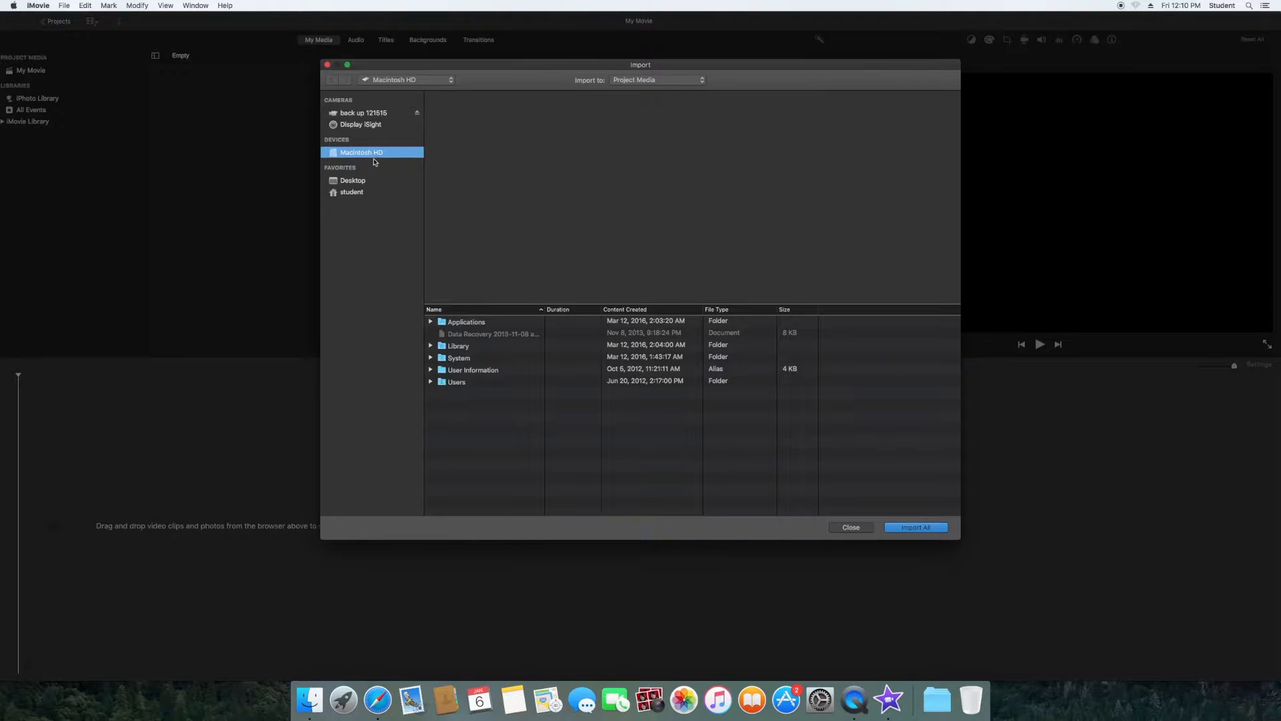
click(364, 186)
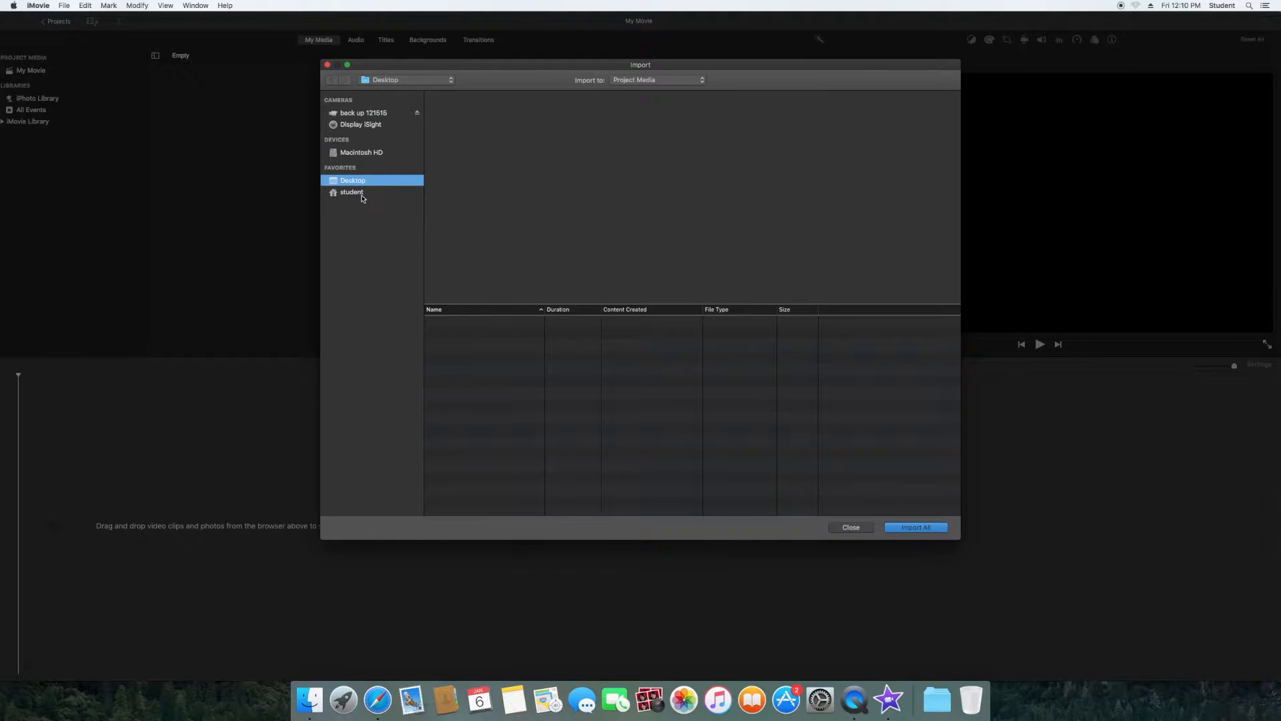
click(360, 193)
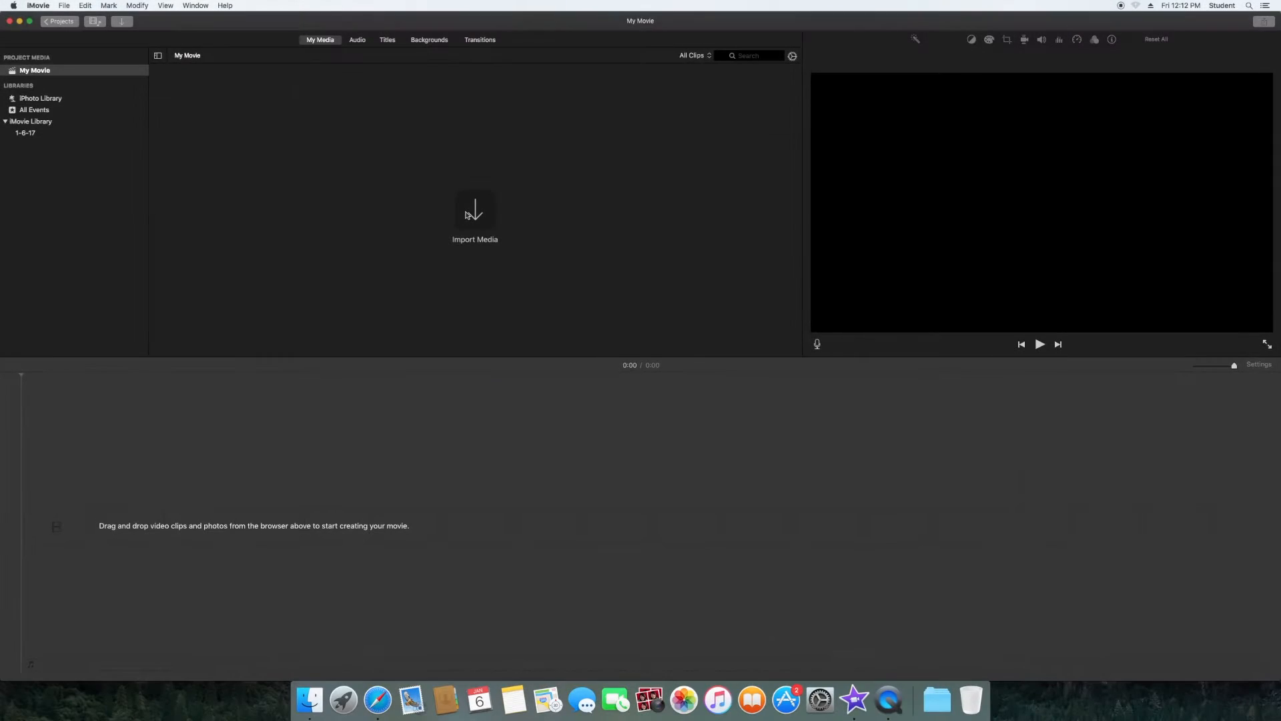
Import the screen recording stored on the Desktop into the project media
click(465, 214)
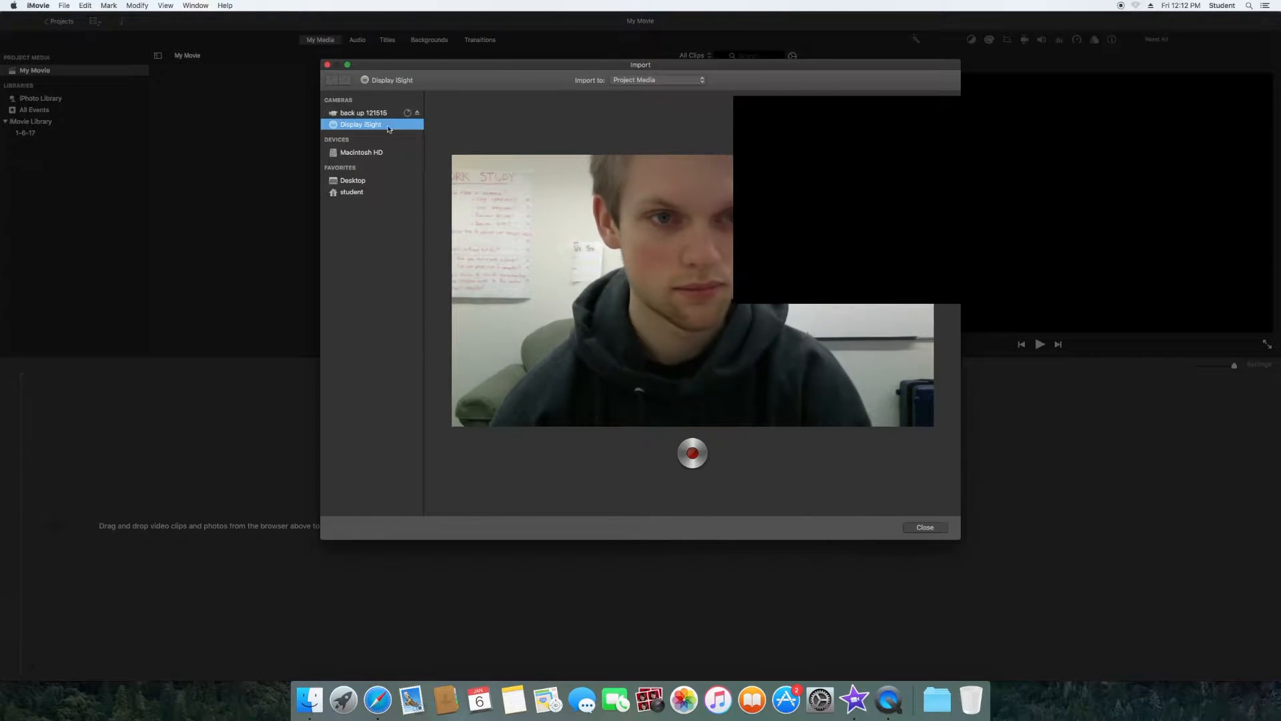
click(367, 182)
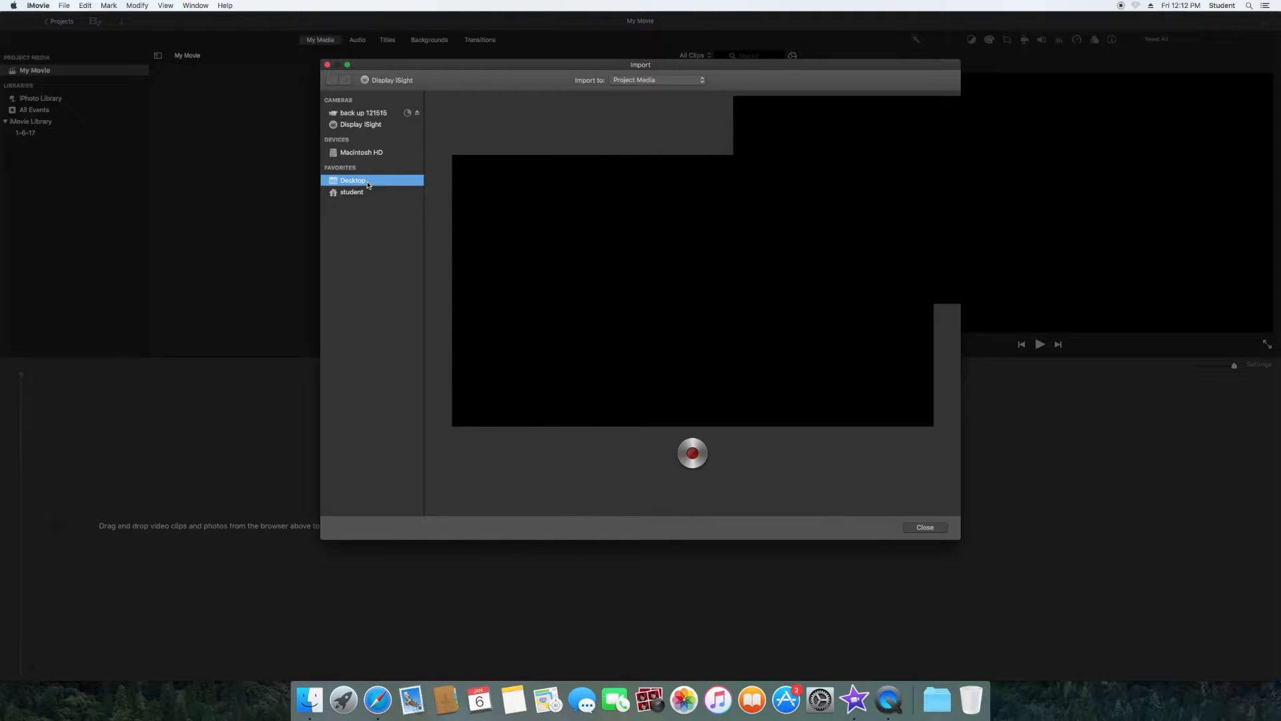
click(494, 322)
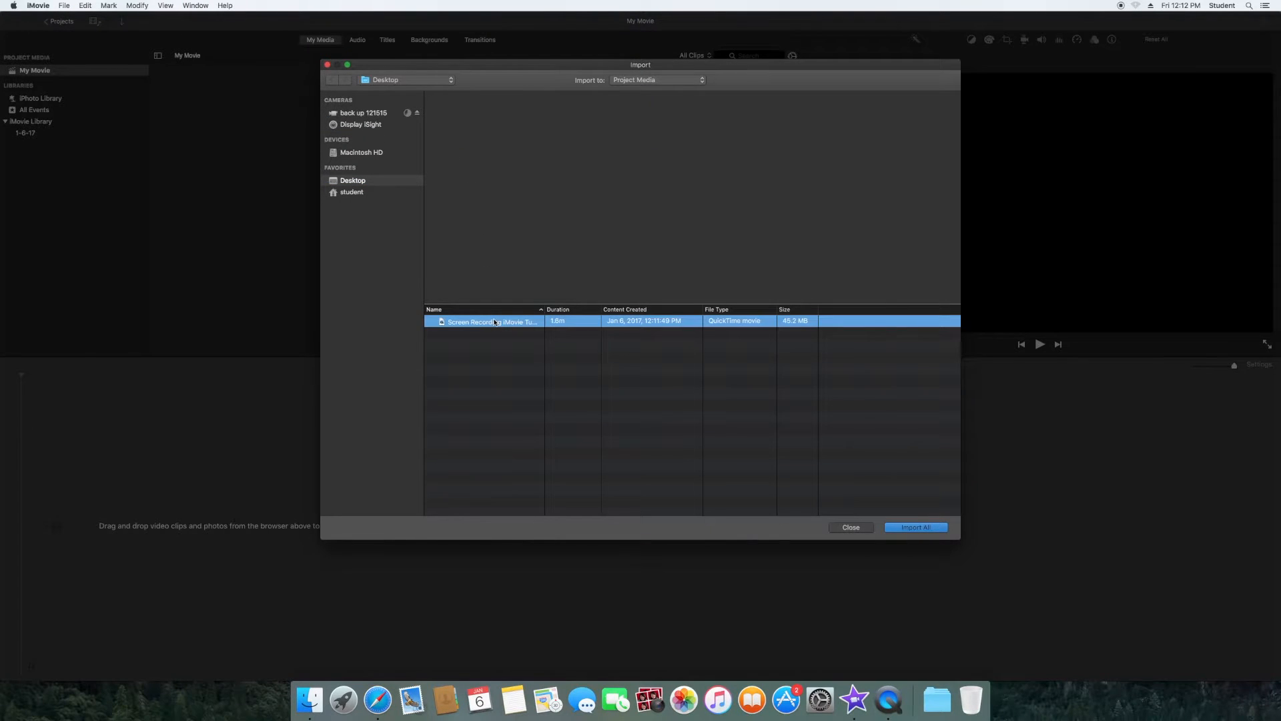
click(907, 531)
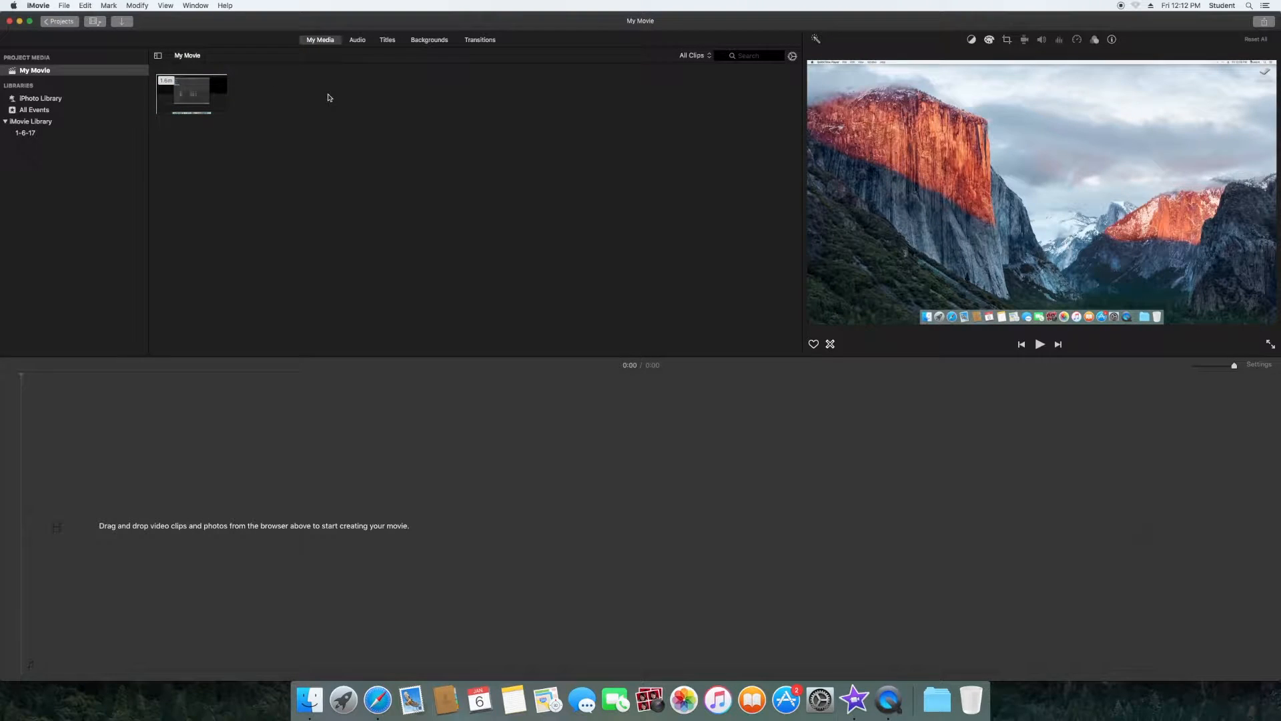
Place the imported screen recording in the timeline and delete it from there again
click(186, 98)
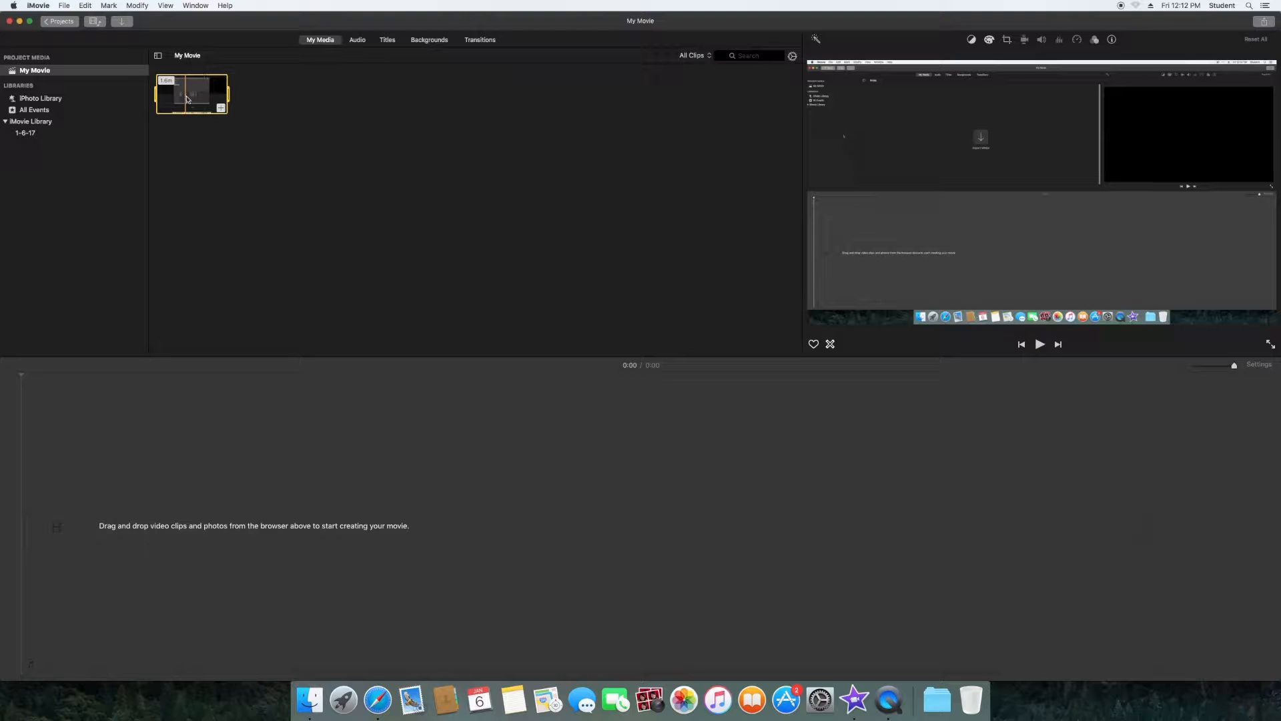
drag(201, 336, 80, 531)
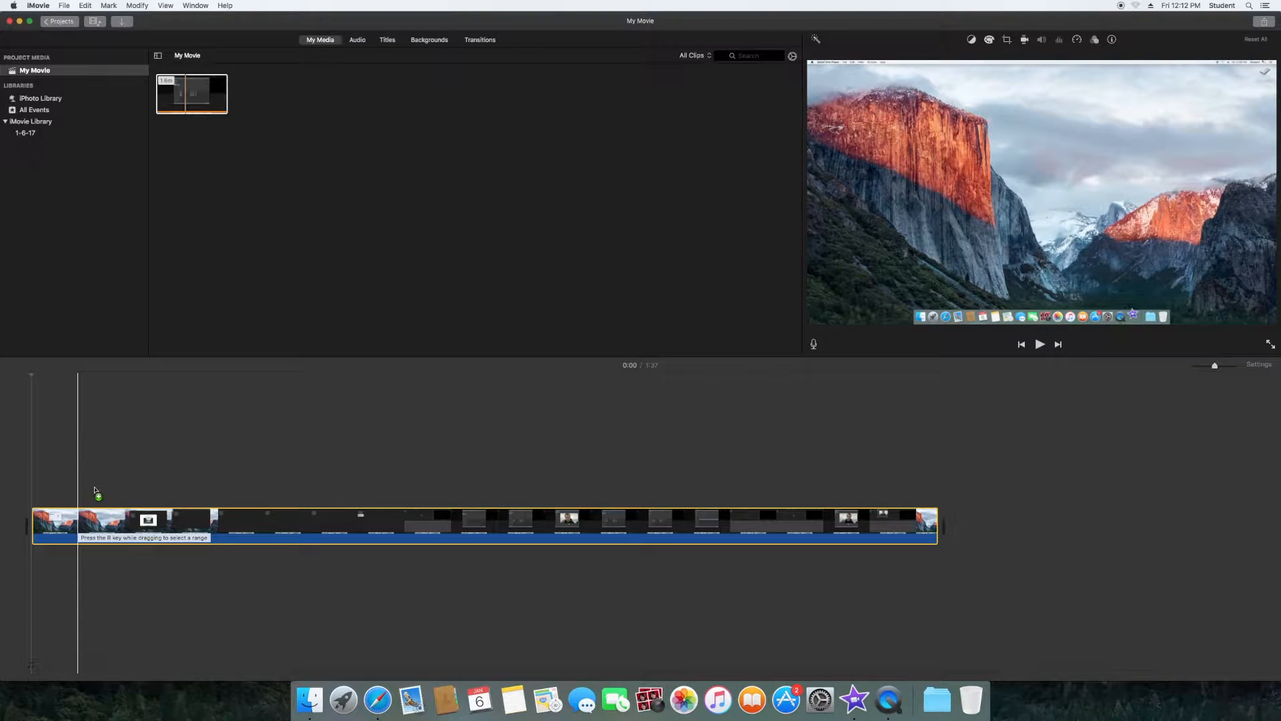
drag(98, 512, 114, 524)
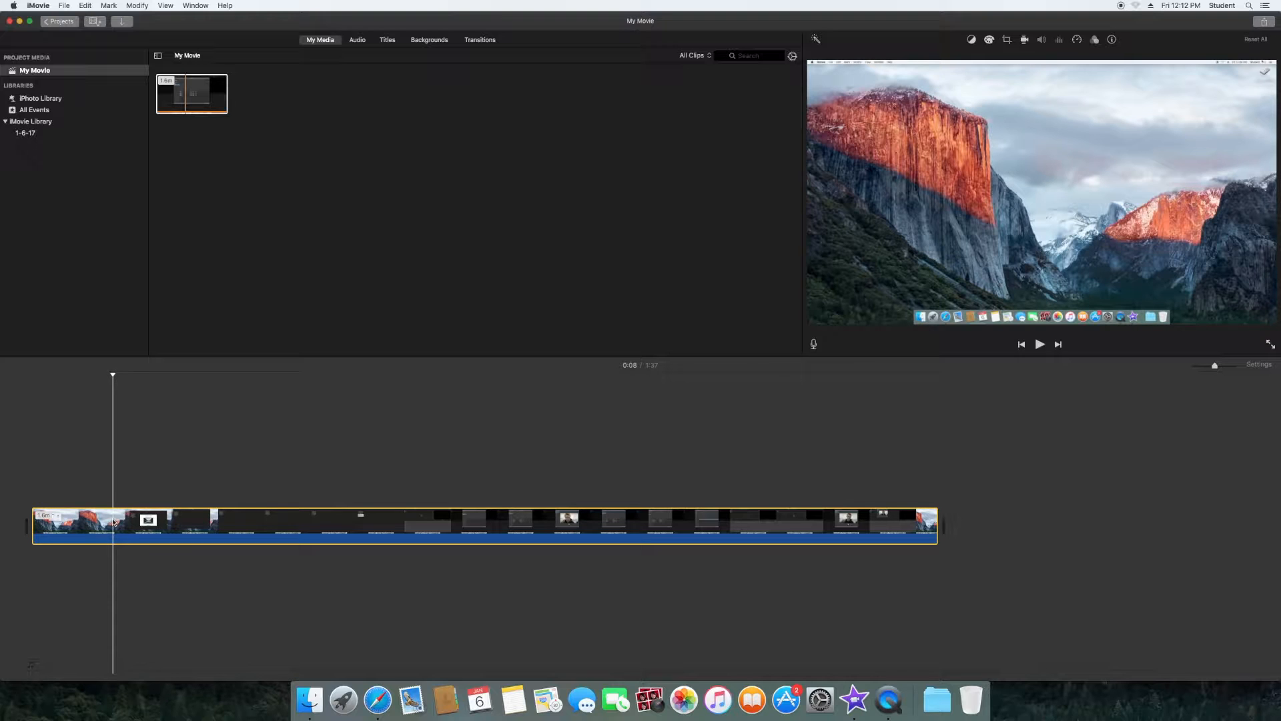
key(Delete)
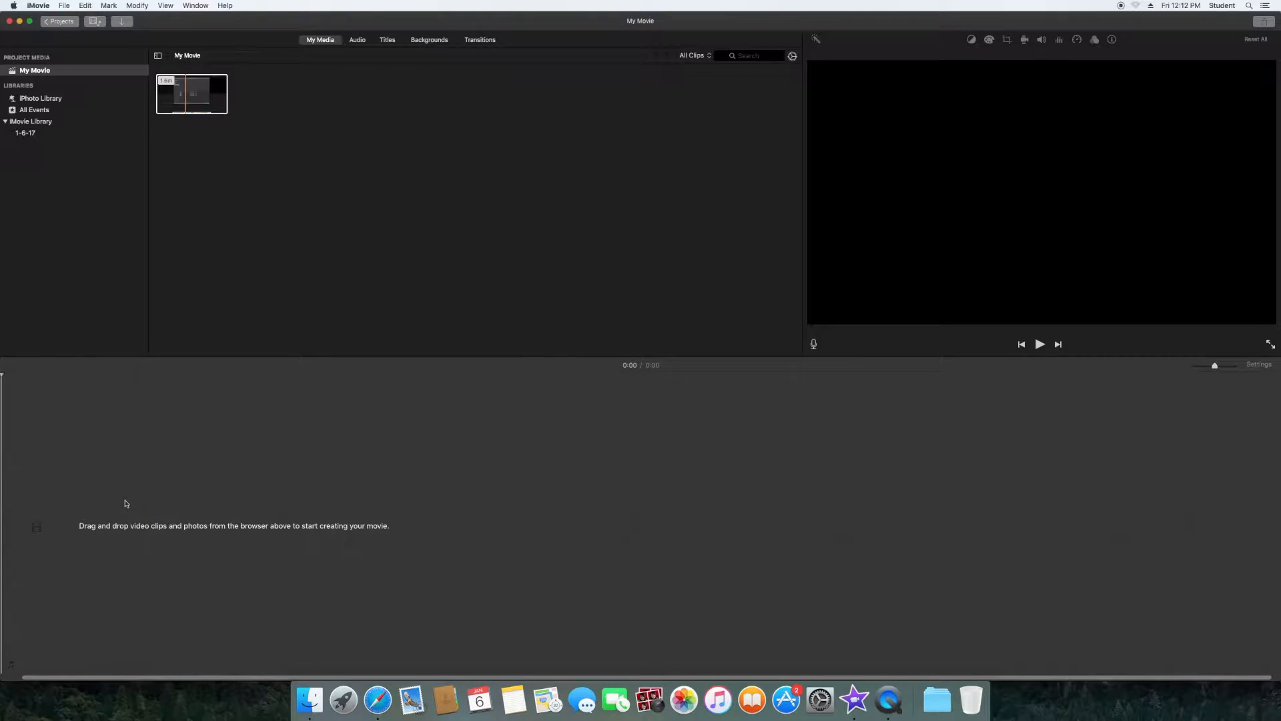
Add the whole imported clip to the timeline and trim about one second off its beginning
click(189, 99)
click(221, 109)
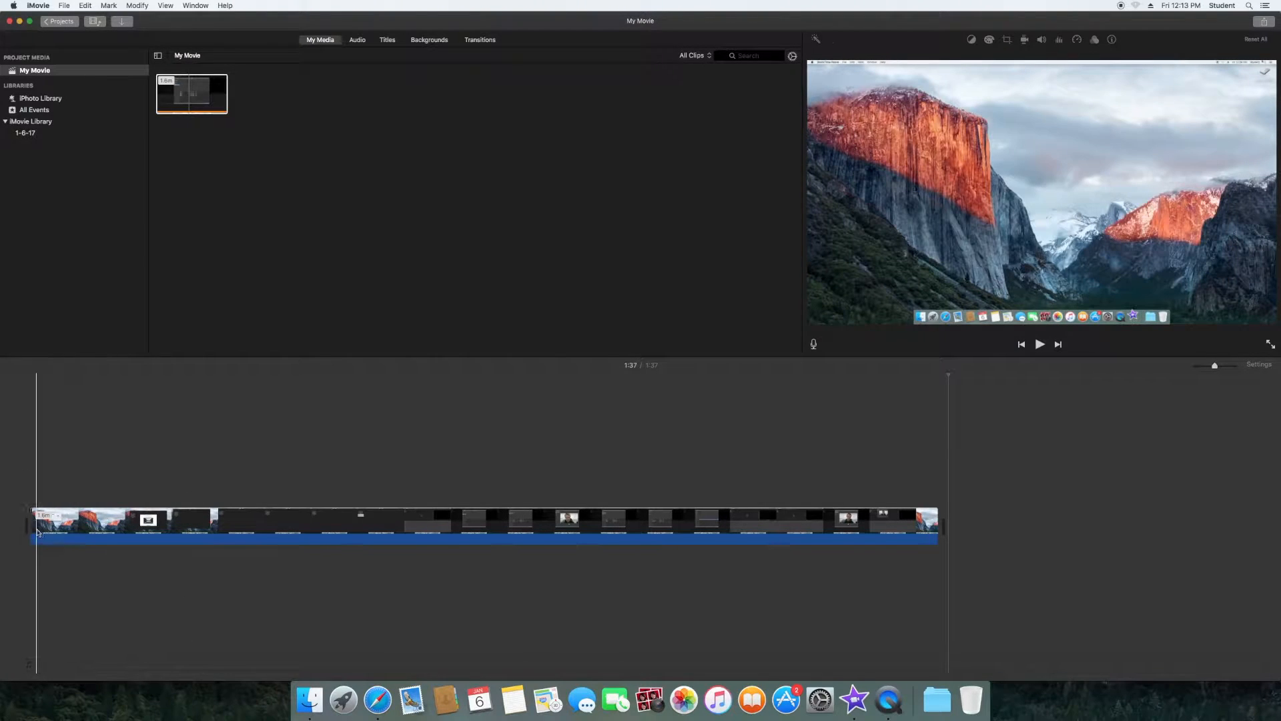
drag(34, 529, 121, 511)
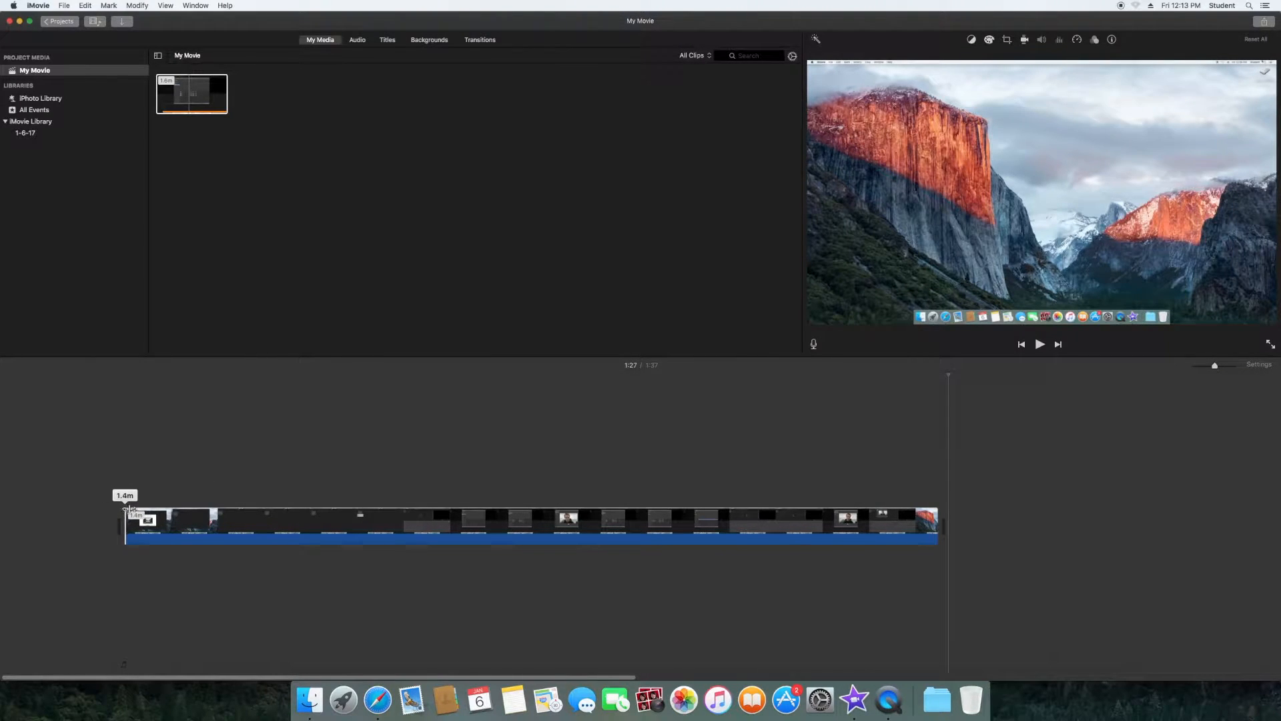
drag(136, 509, 43, 514)
Preview the timeline clip, split it at about 1:05 and delete the part after the split
key(space)
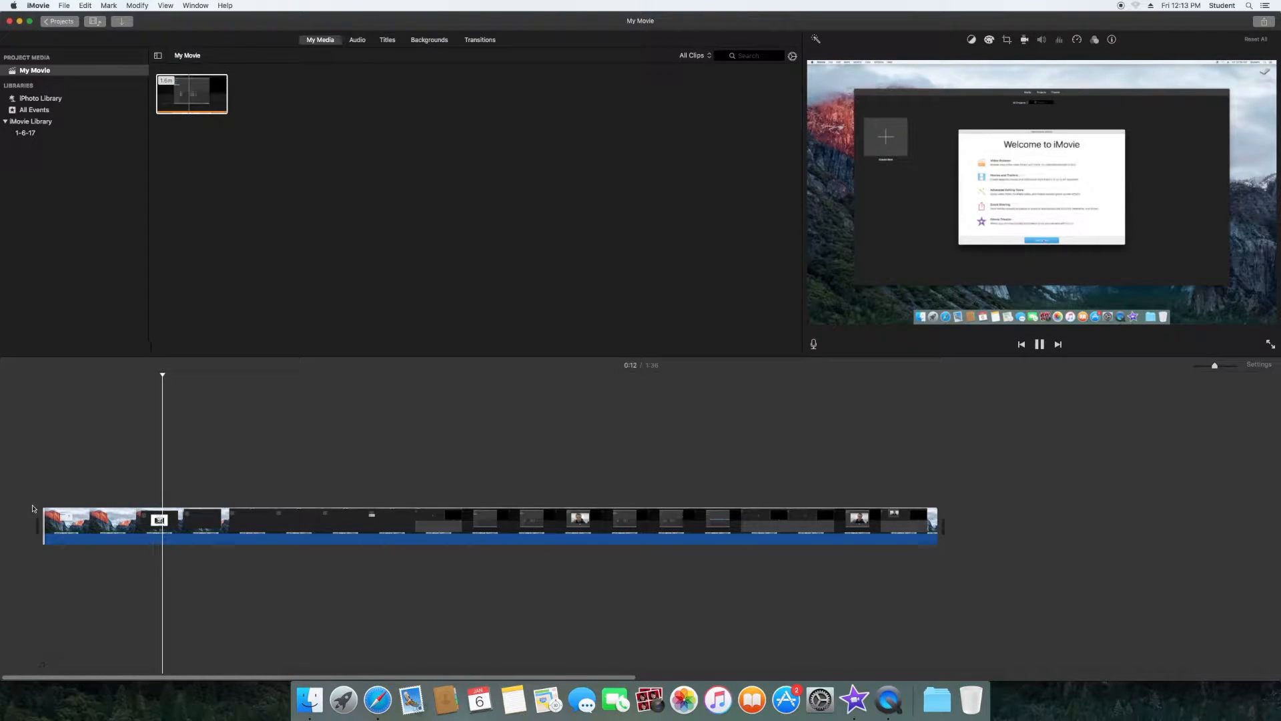
key(space)
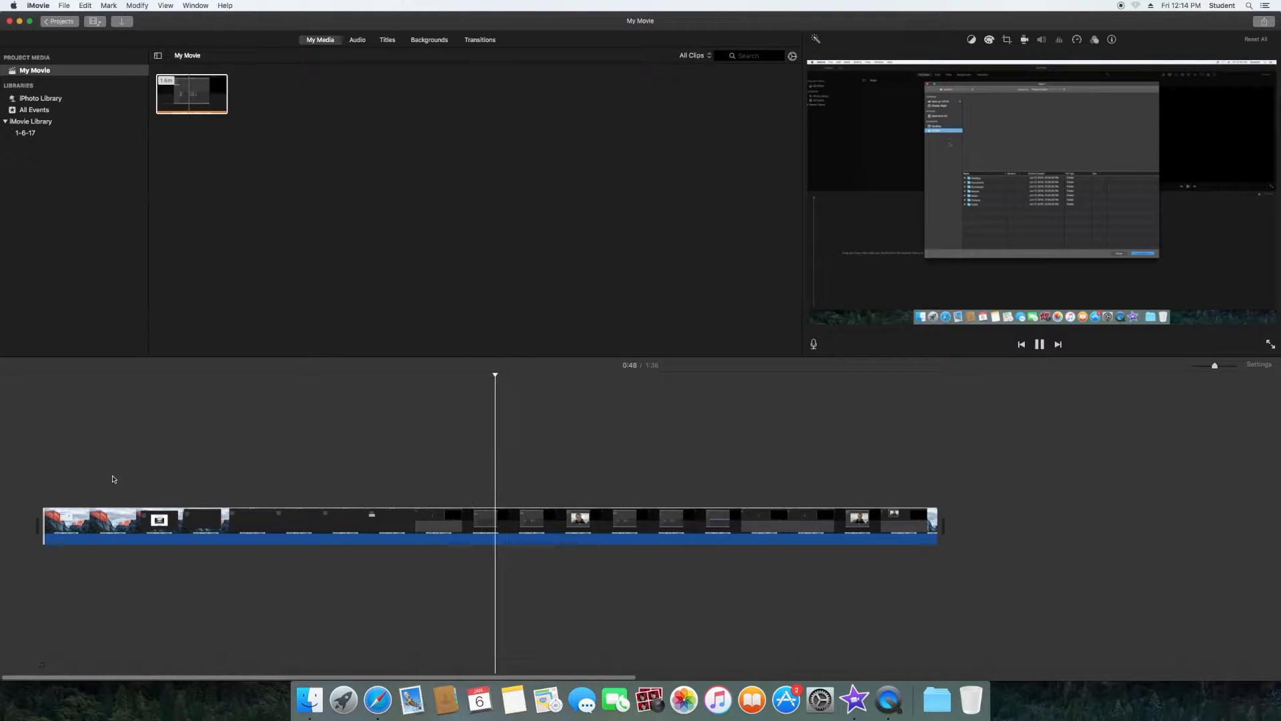
click(660, 452)
key(space)
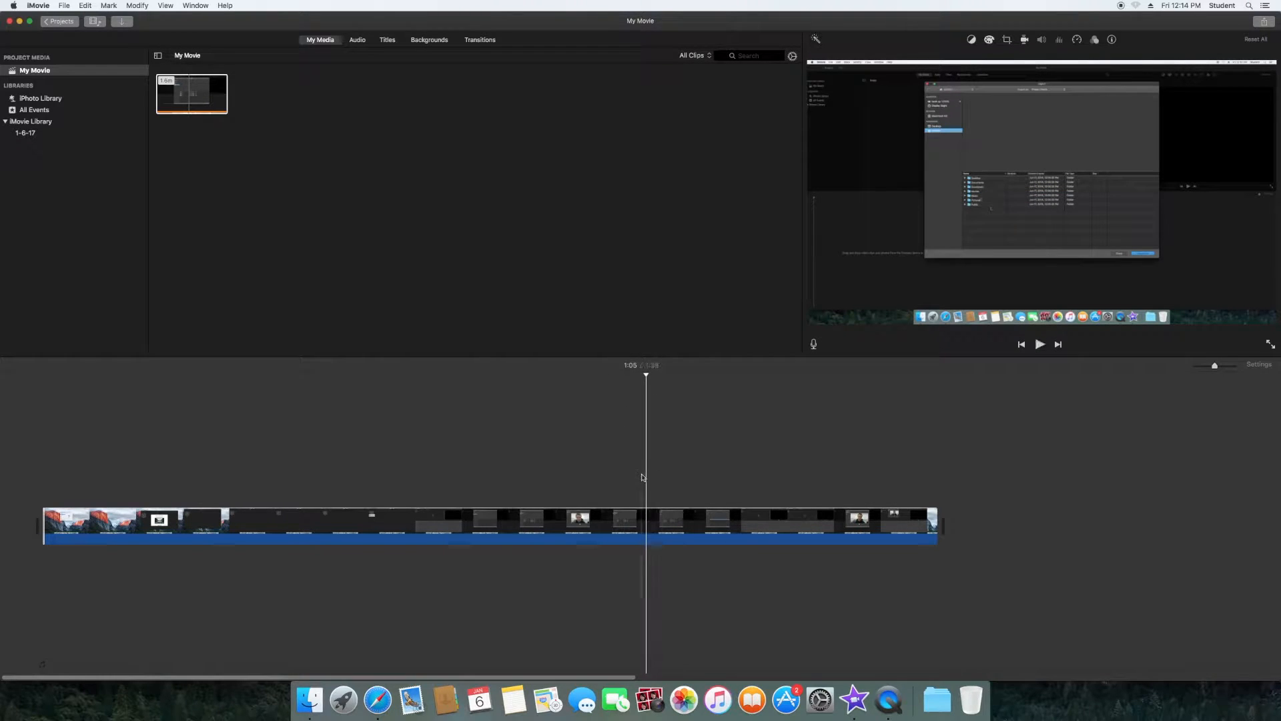
key(super+b)
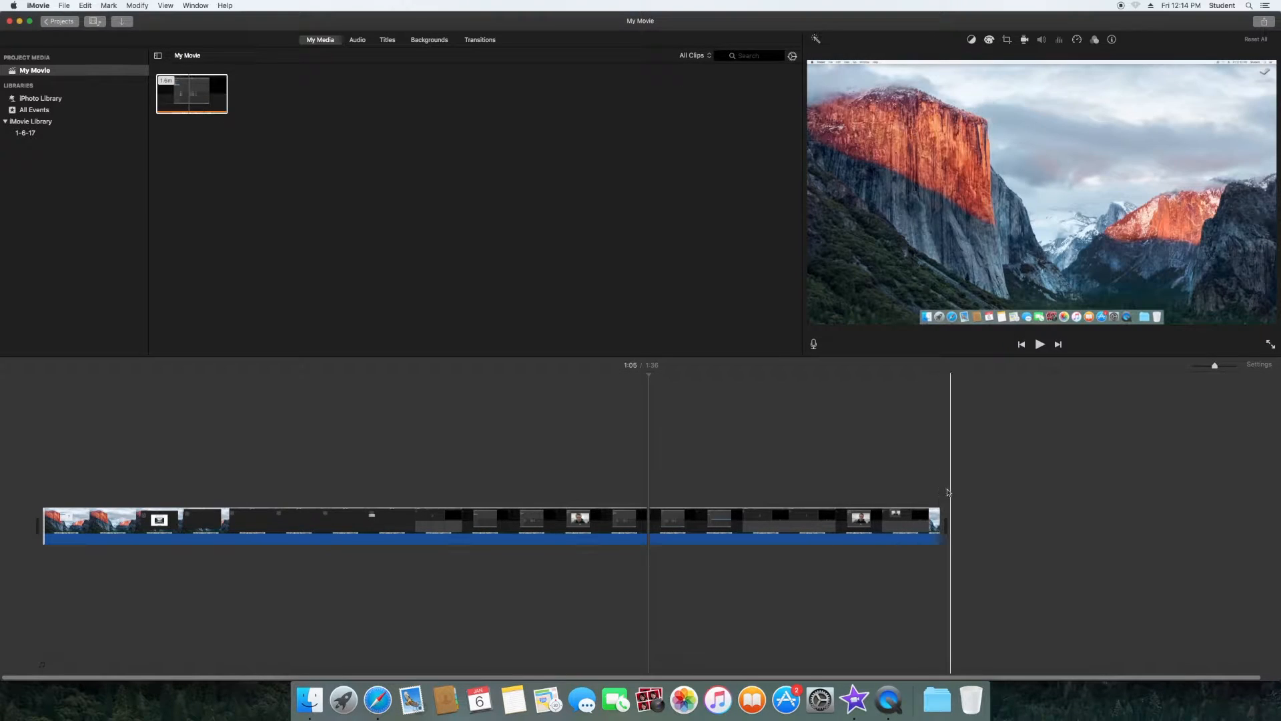
click(864, 521)
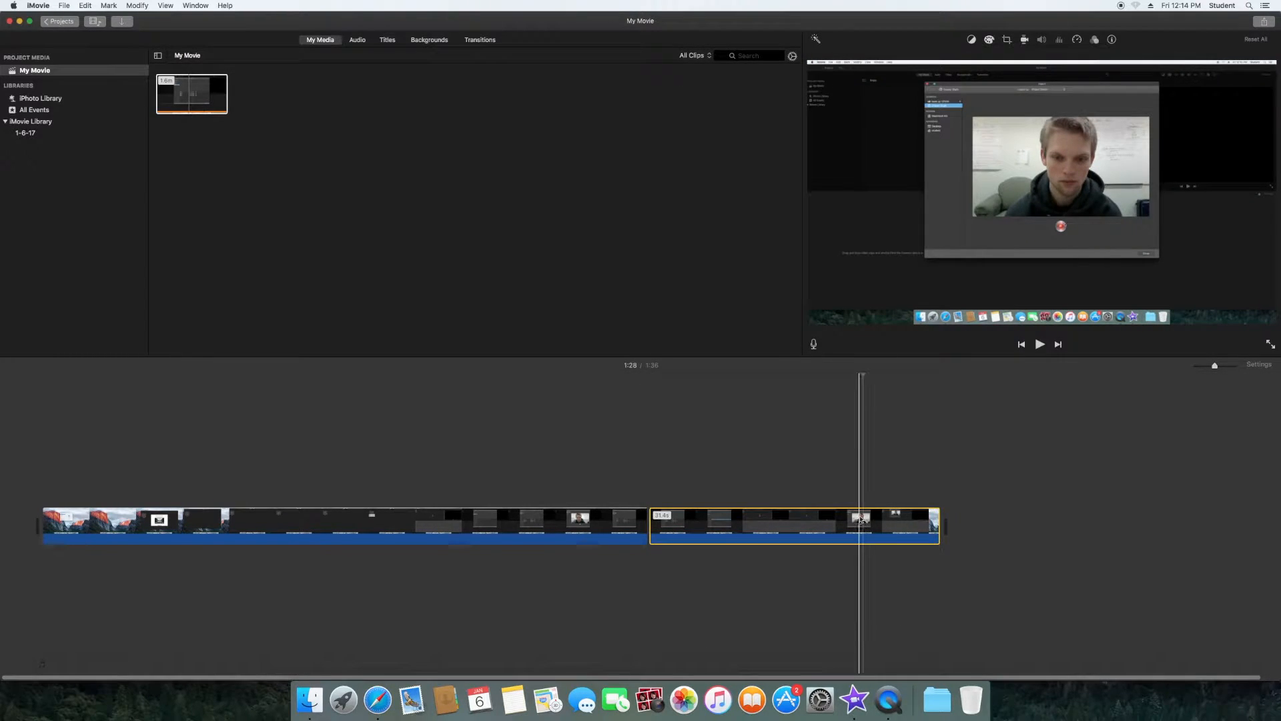
key(Delete)
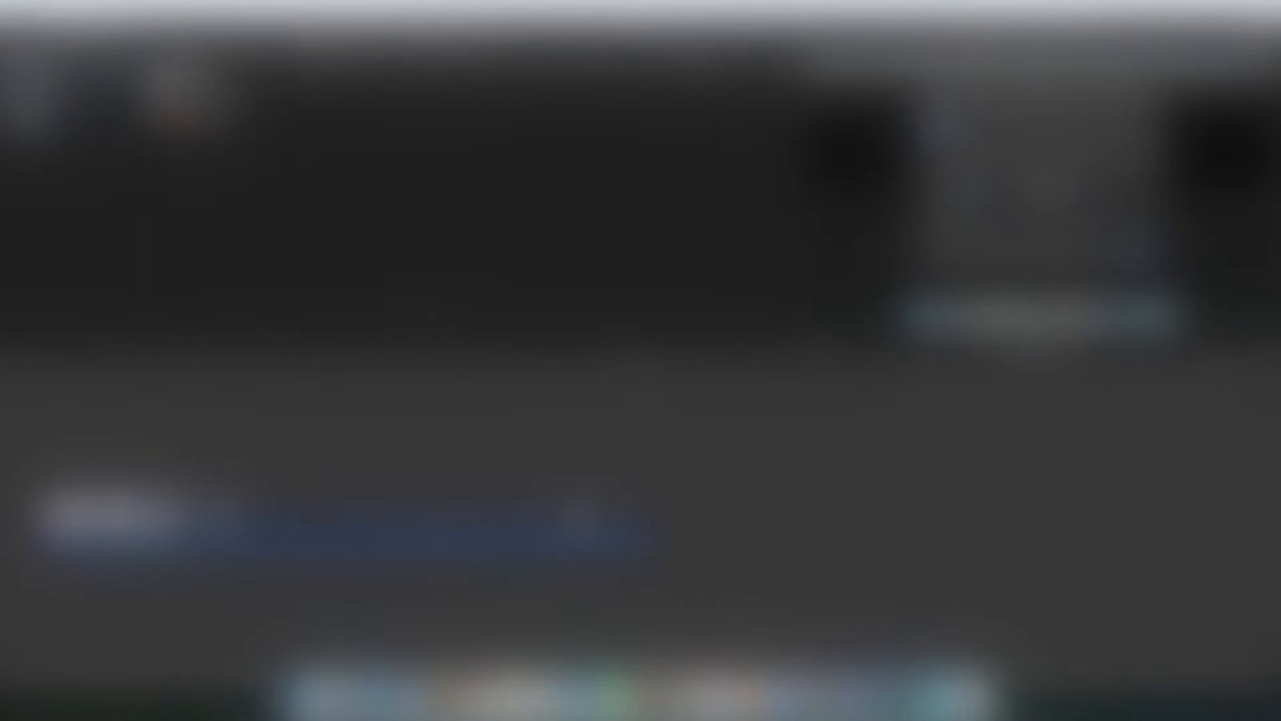
Import the Desktop recording "Screen Recording iMovie tutorial 2" into the project media
click(128, 22)
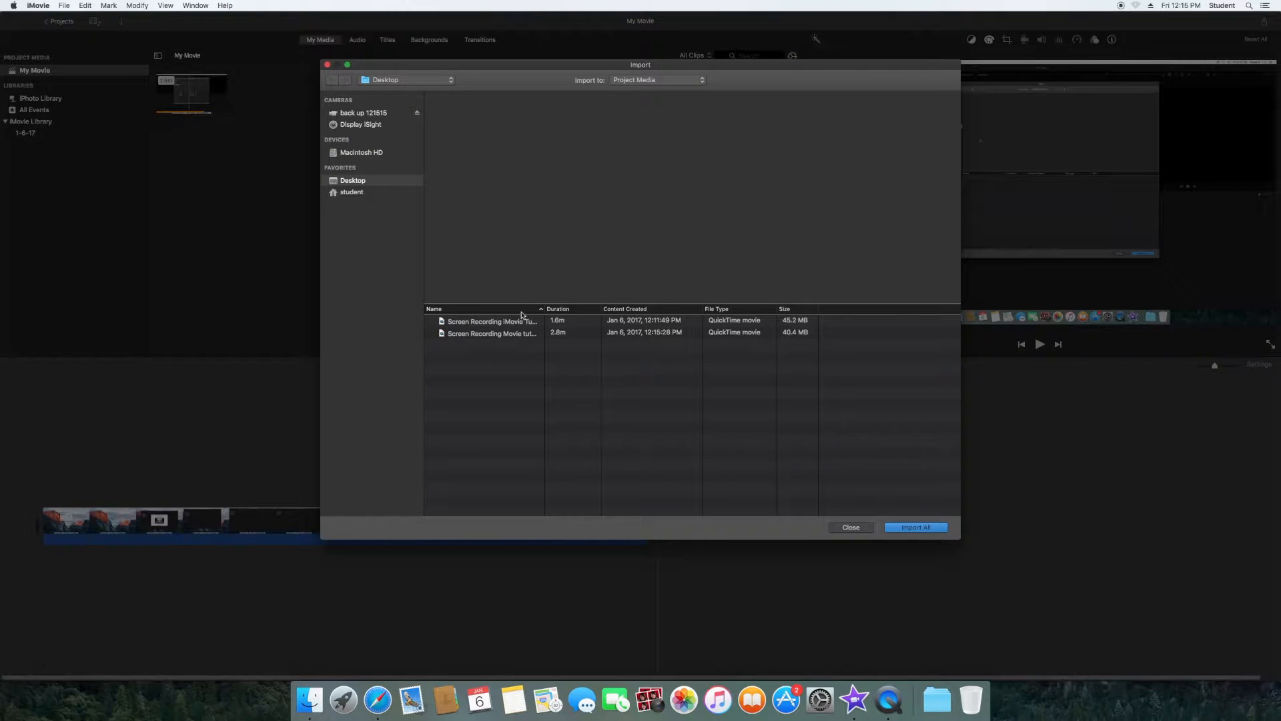
click(519, 333)
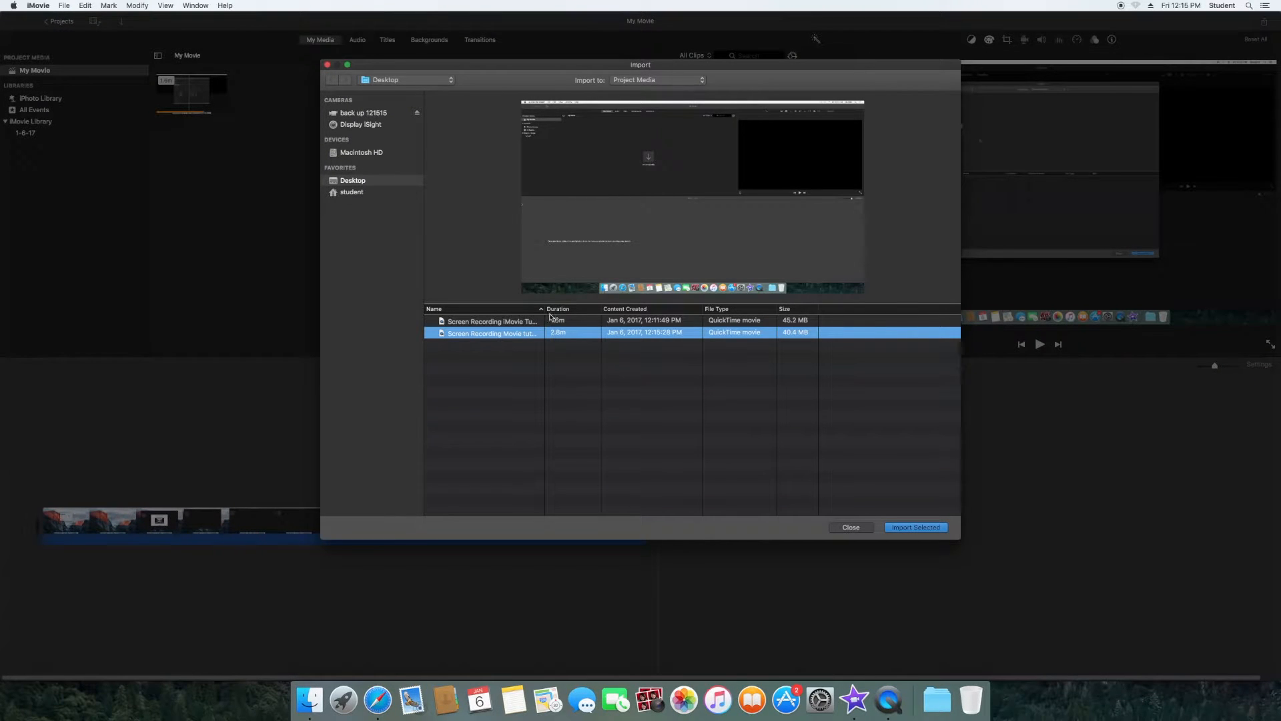
drag(546, 309, 604, 309)
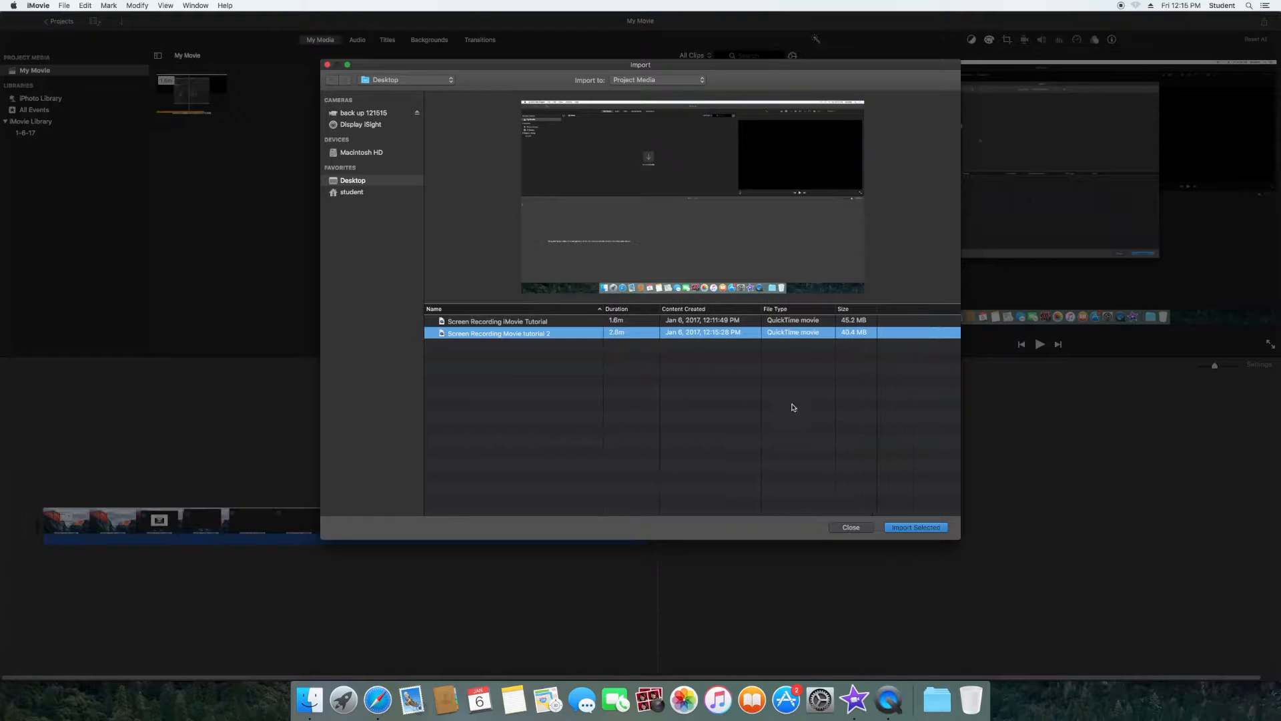
click(908, 528)
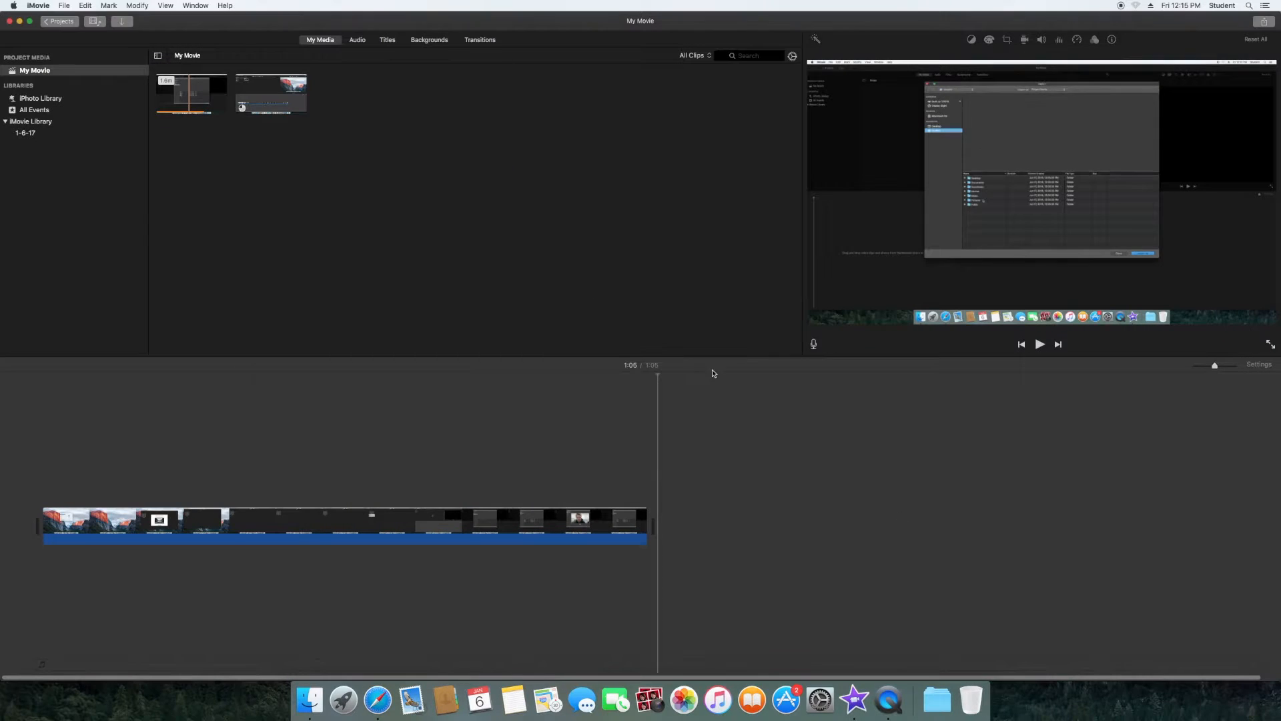
Add the second recording after the first clip in the timeline and trim about seven seconds off its beginning
click(268, 97)
drag(437, 239, 660, 476)
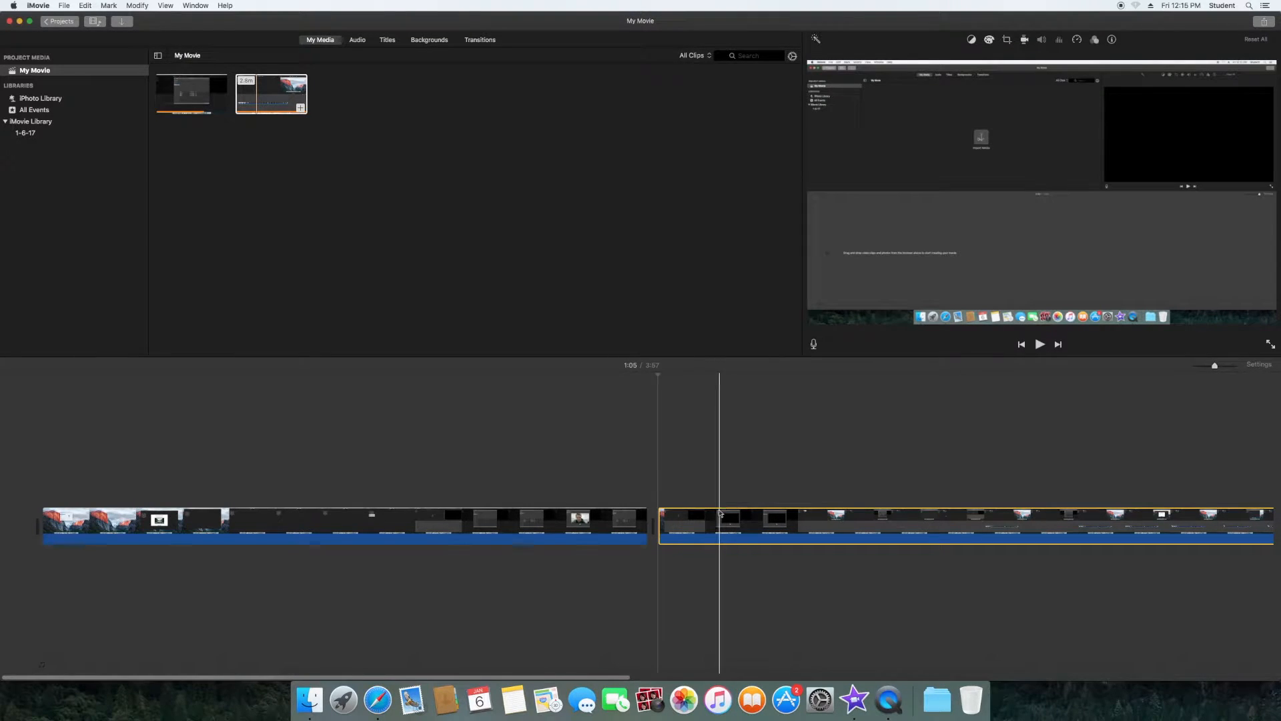
drag(658, 531, 720, 528)
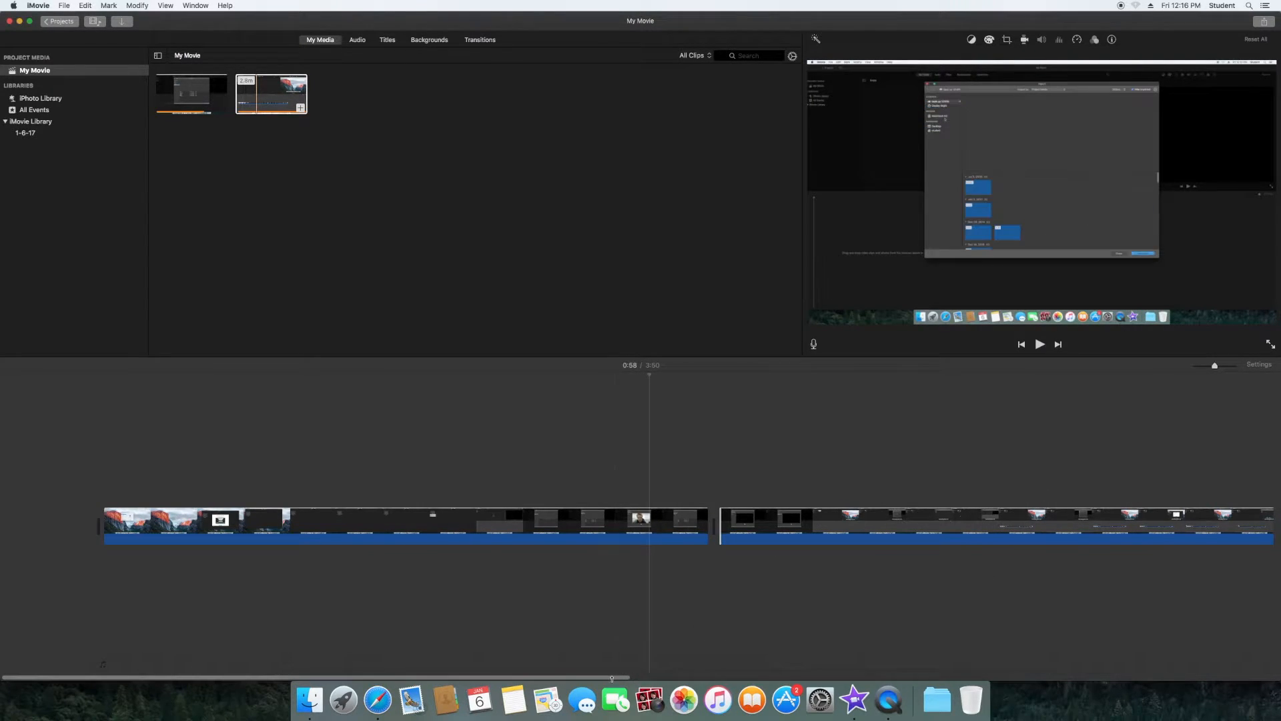
Place a Reveal title over the very beginning of the first clip in the timeline
scroll(734, 653, right, 10)
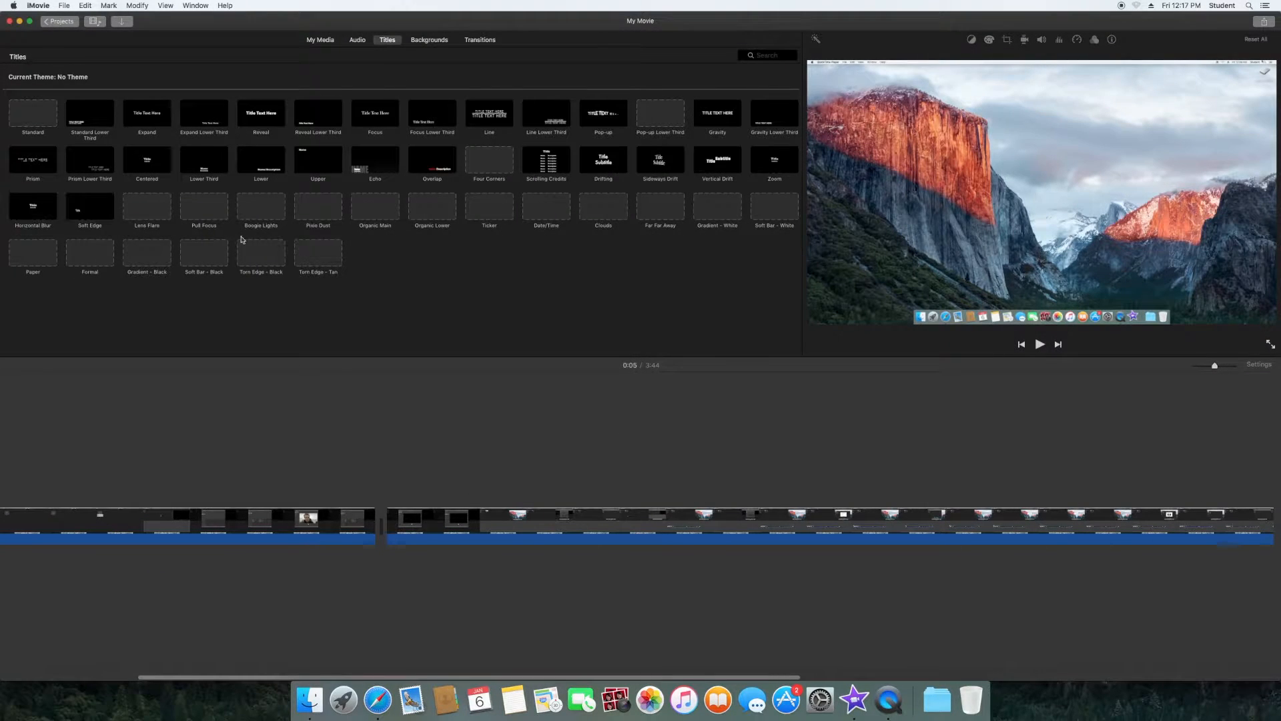
drag(272, 678, 104, 696)
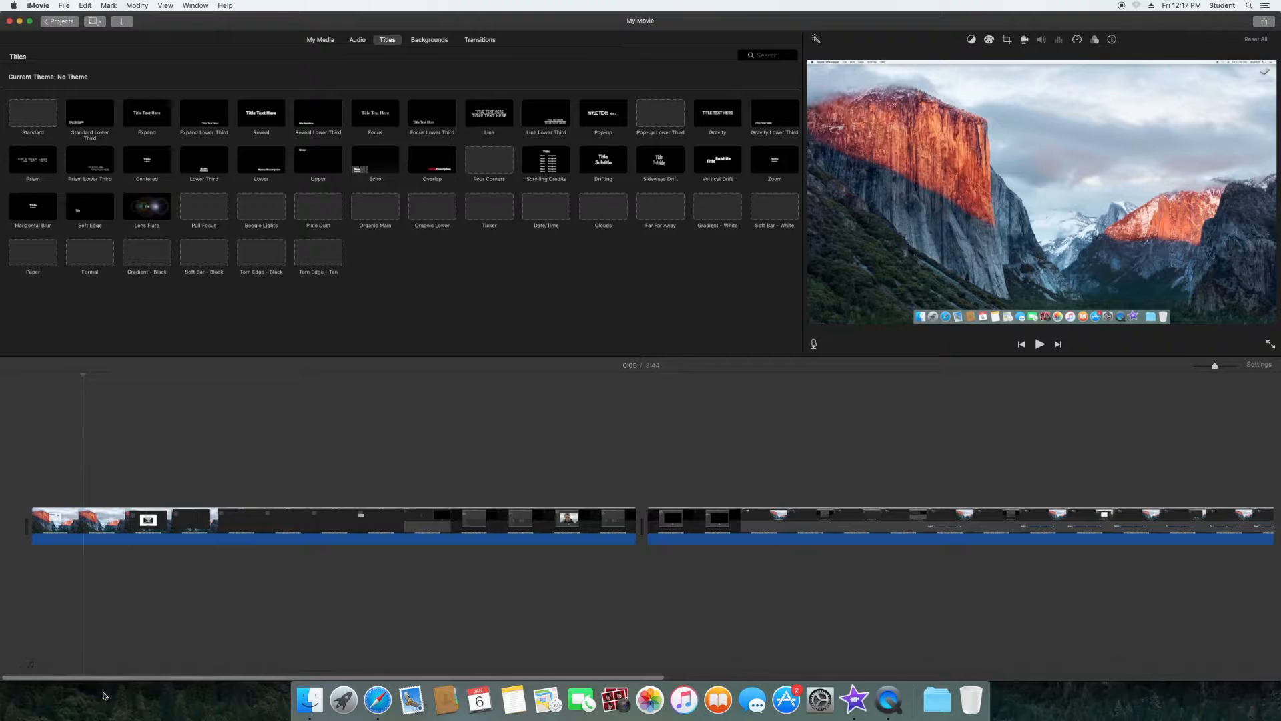
click(96, 121)
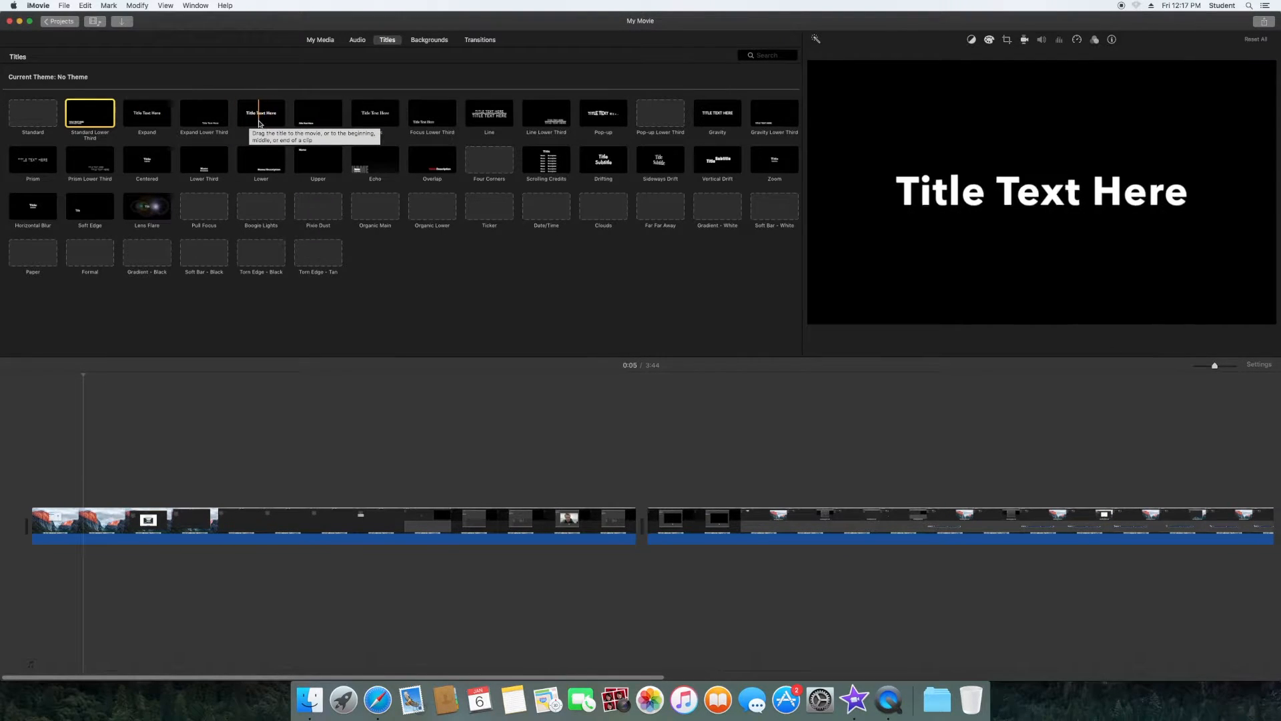
click(259, 123)
drag(259, 123, 493, 475)
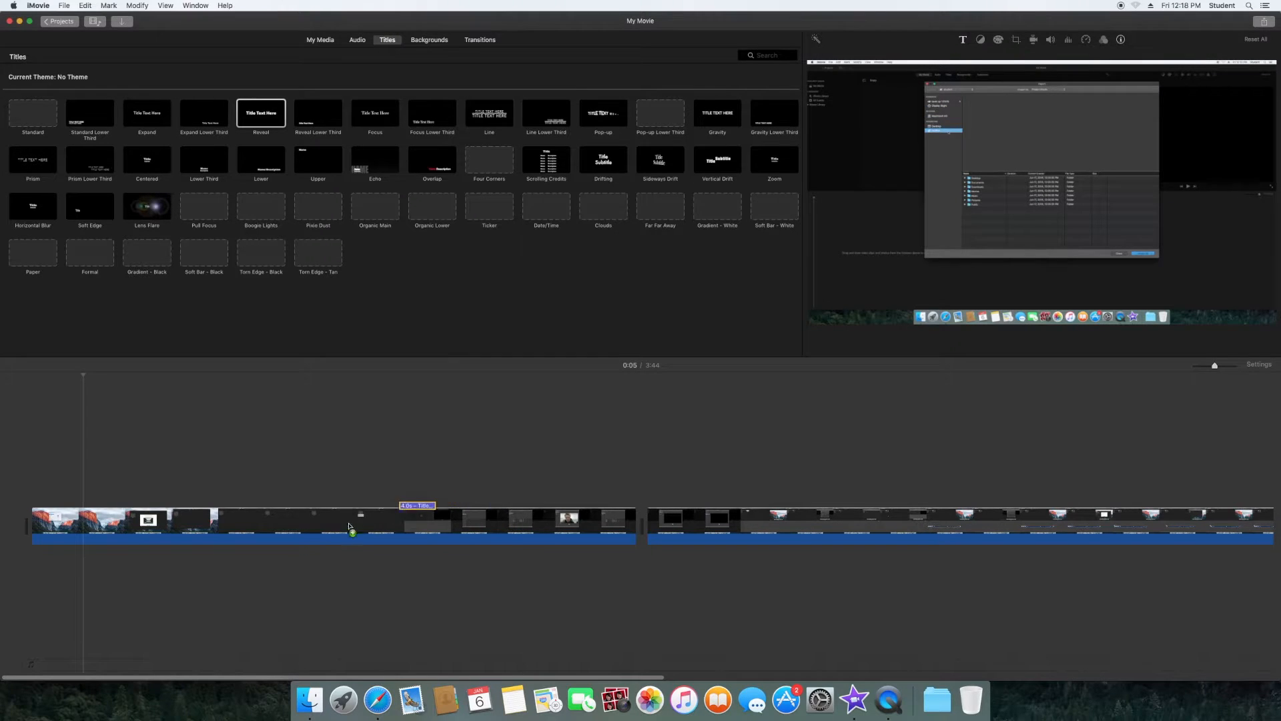
drag(349, 524, 57, 521)
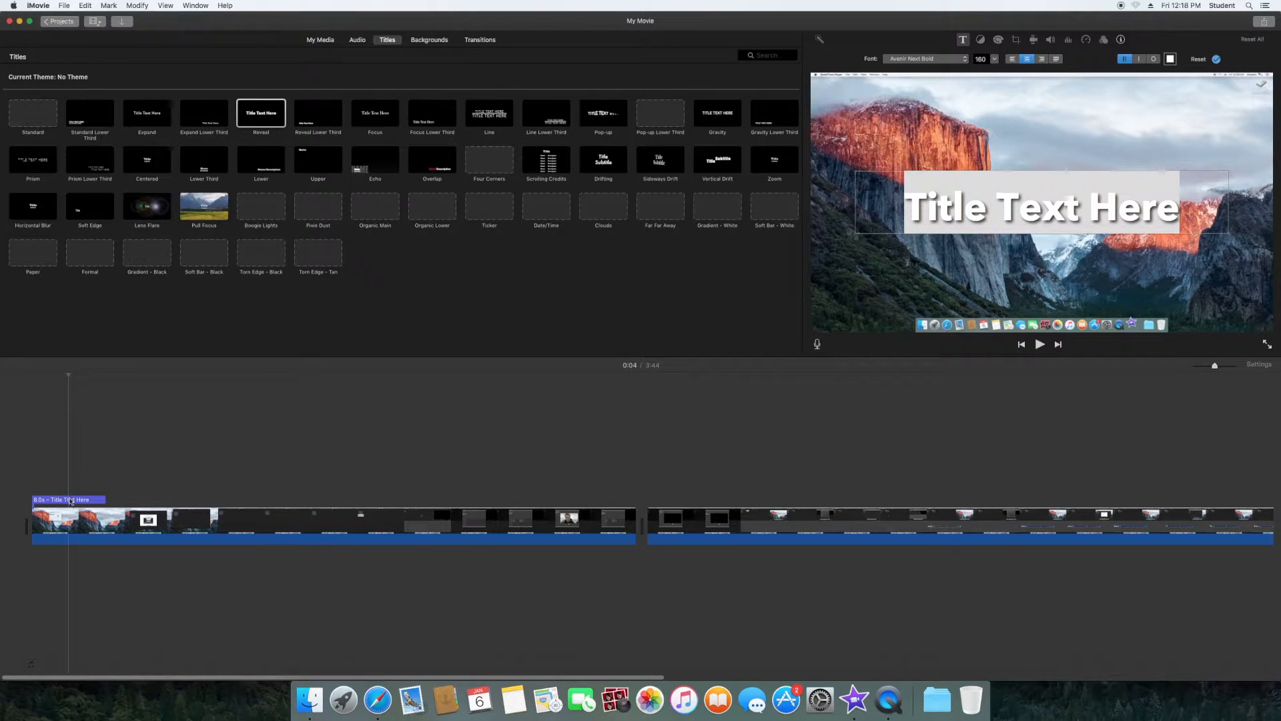
Replace the opening title's placeholder text with "iMovie Tutorial" and play the title back
click(200, 582)
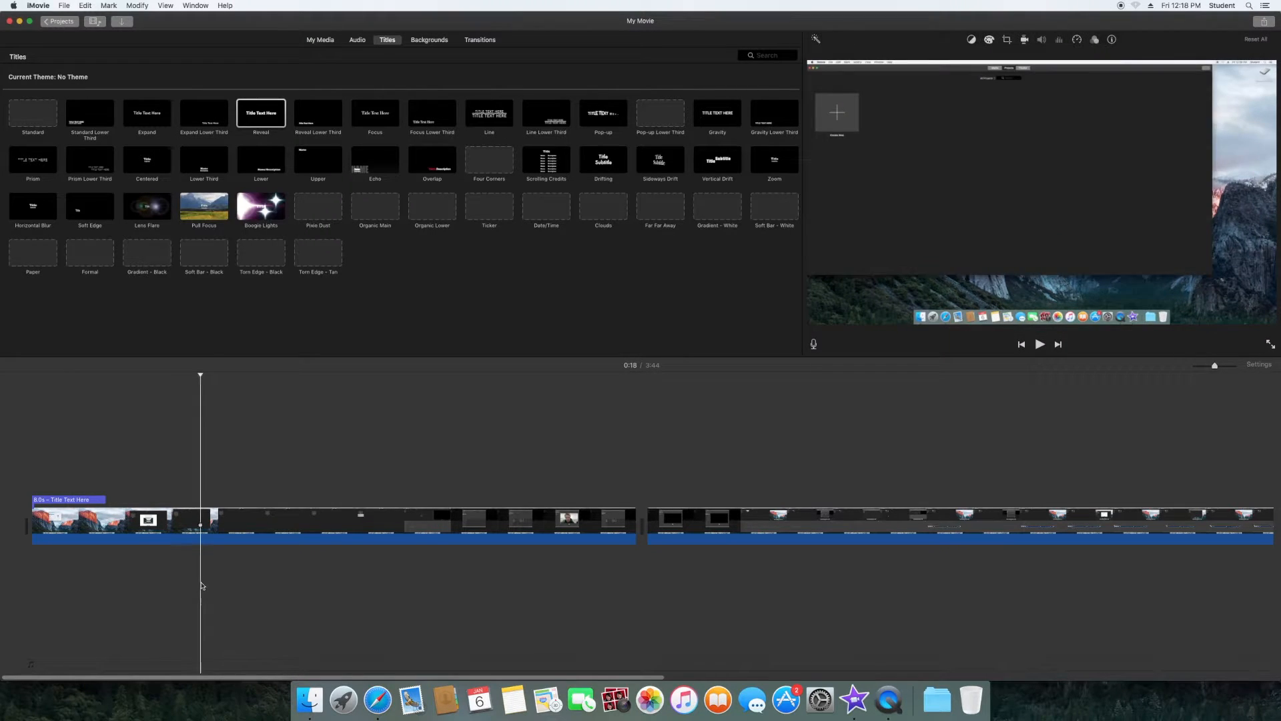
click(67, 501)
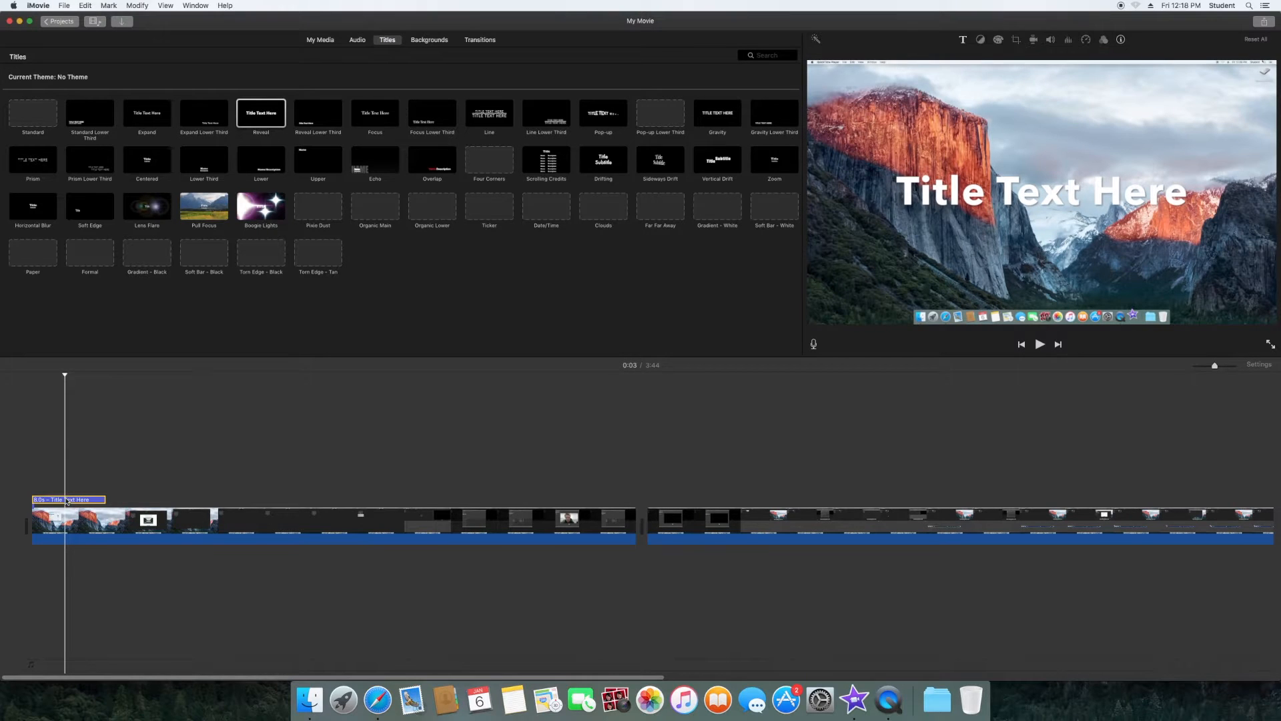
double_click(67, 501)
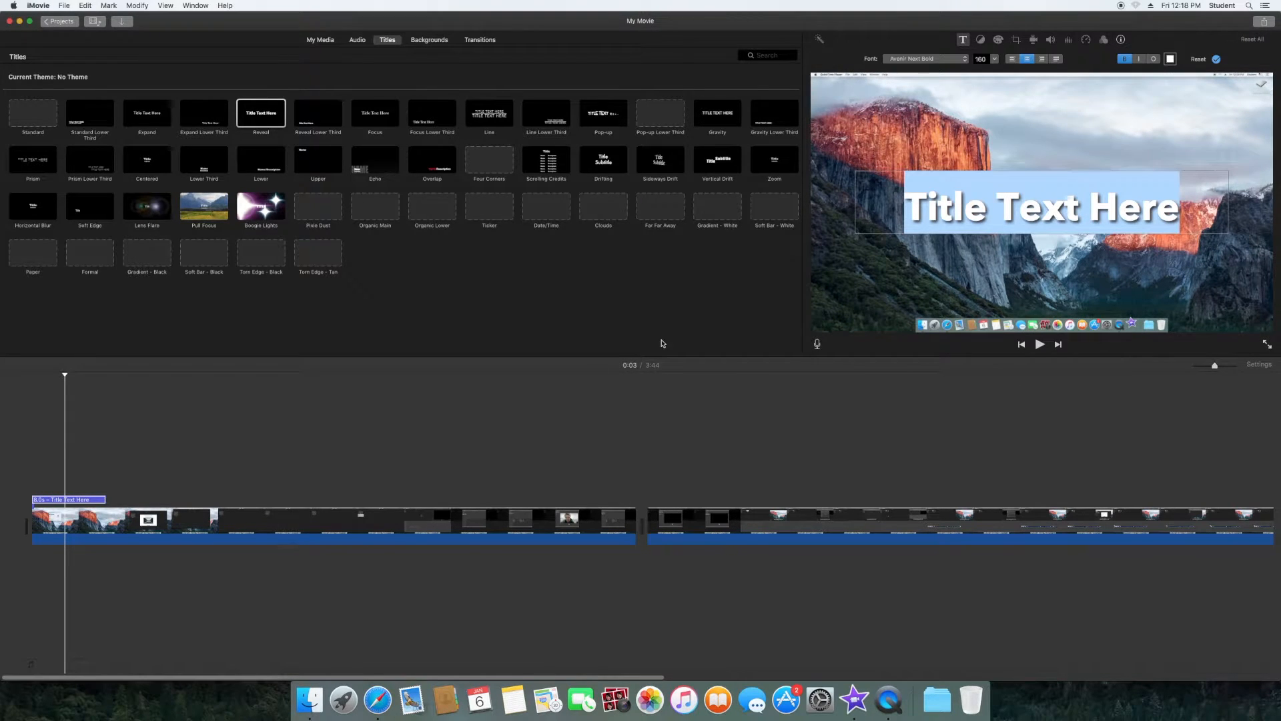
click(981, 200)
drag(982, 201, 1093, 204)
key(BackSpace)
text(iM)
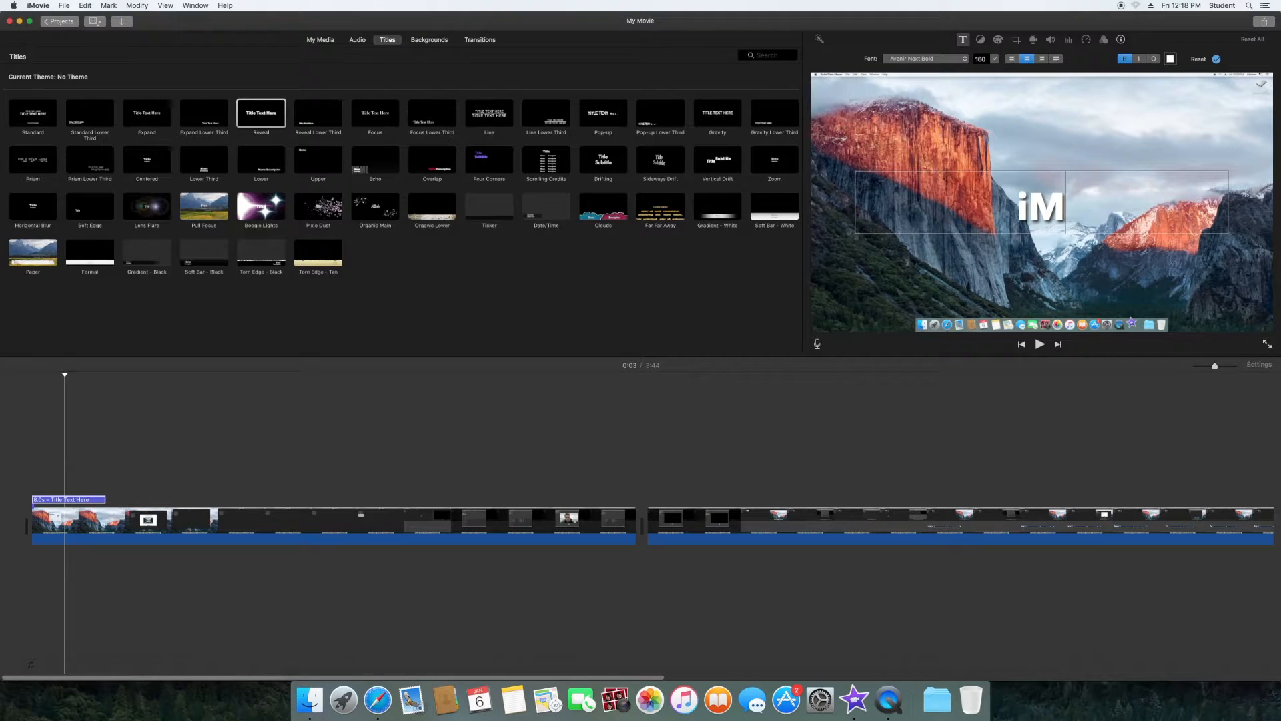
text(ovie)
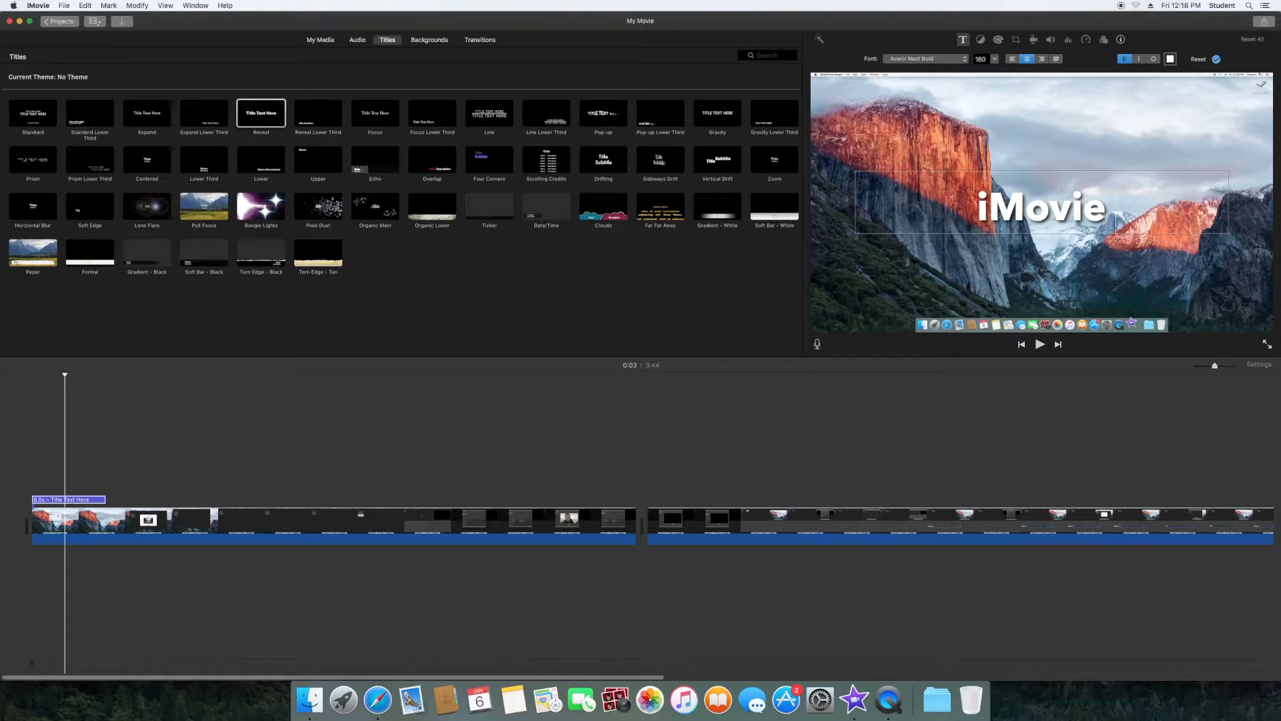
text( Tutorial)
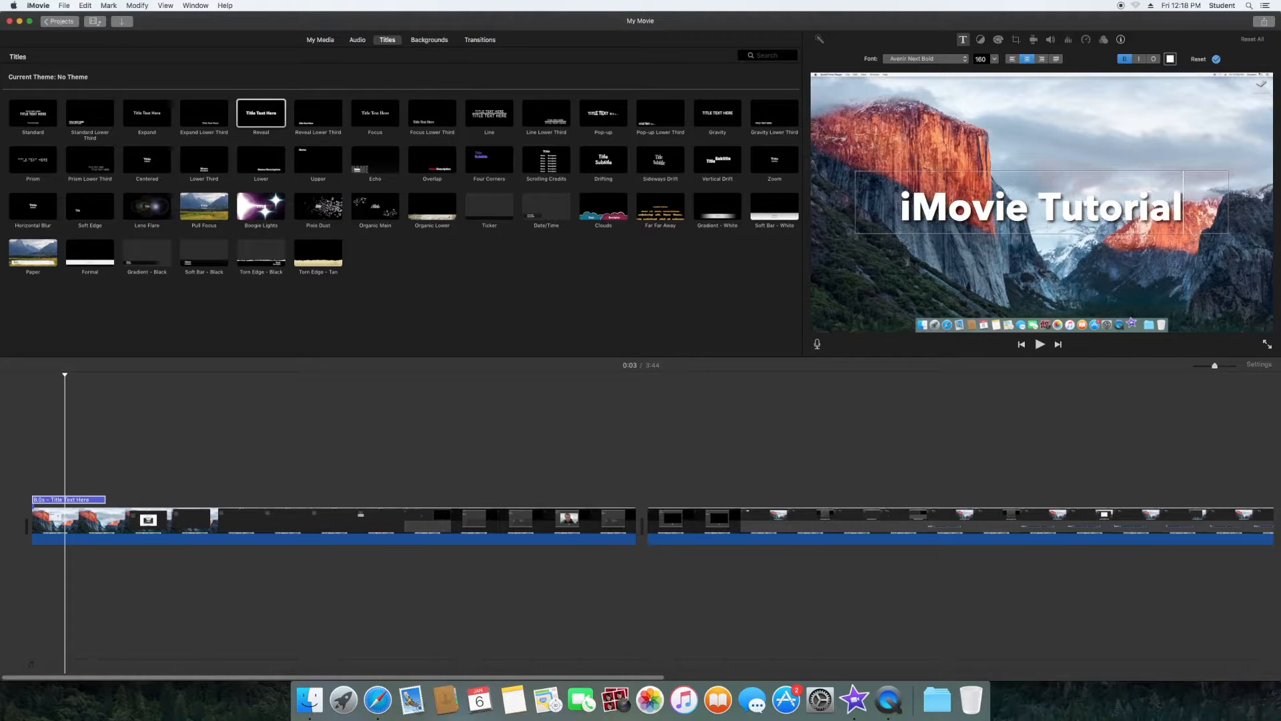
key(super+a)
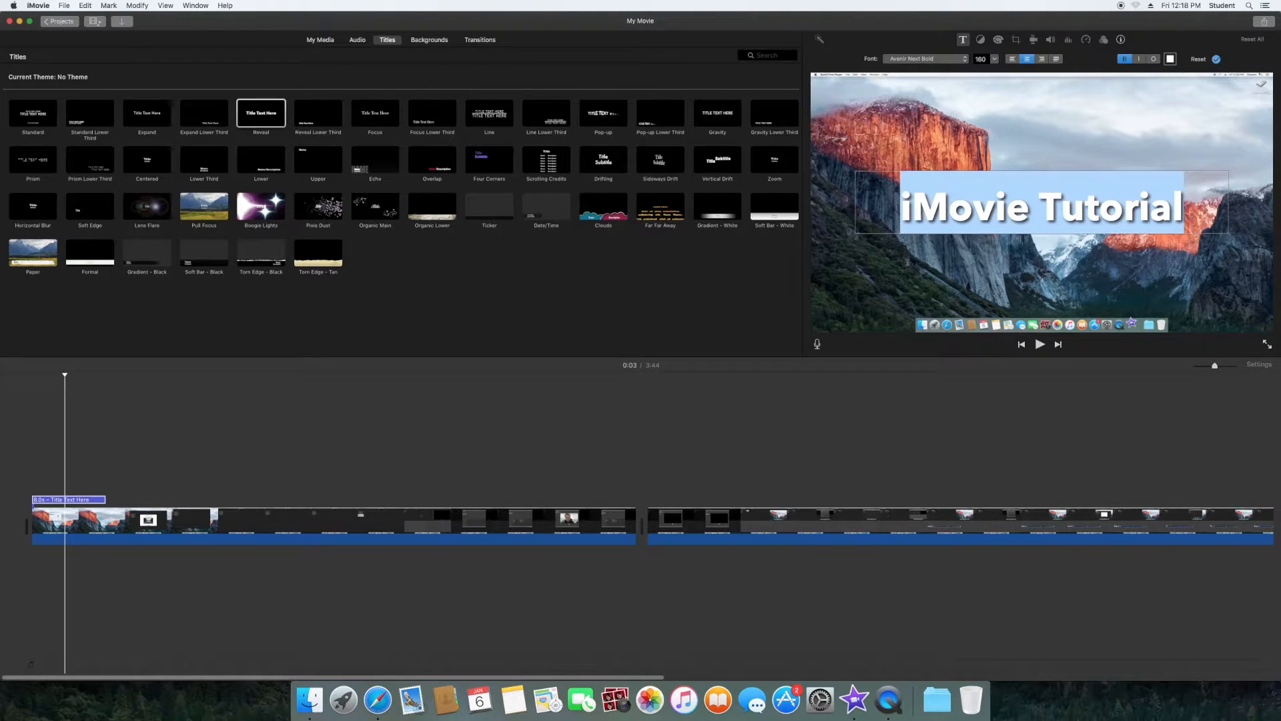
click(921, 441)
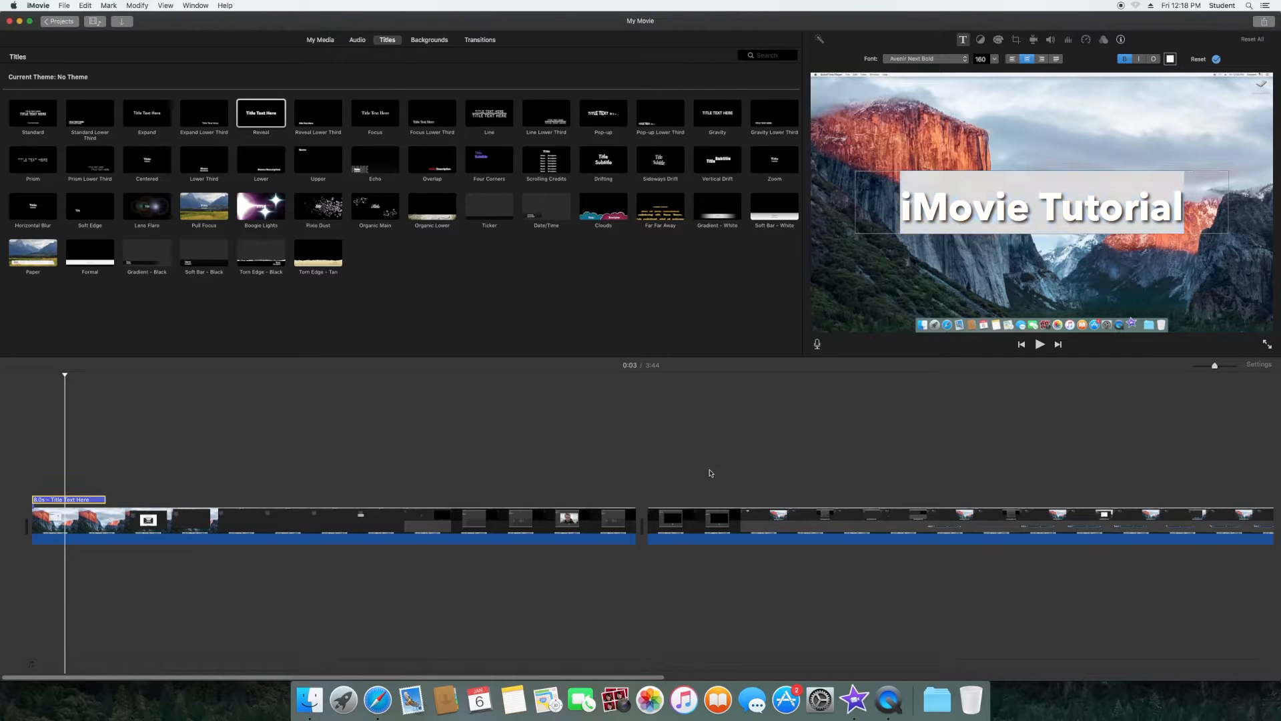
click(93, 487)
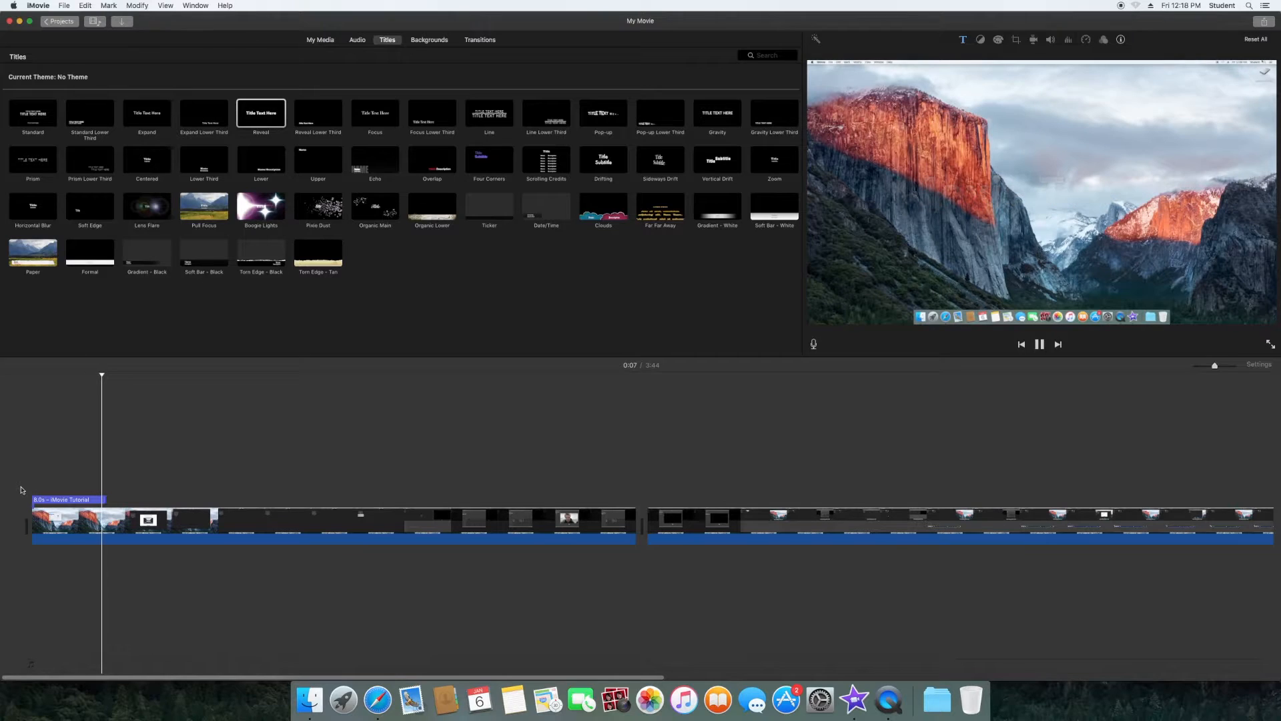
Try the Baskerville font on the opening title and set it back to Avenir Next Bold
click(61, 501)
double_click(62, 502)
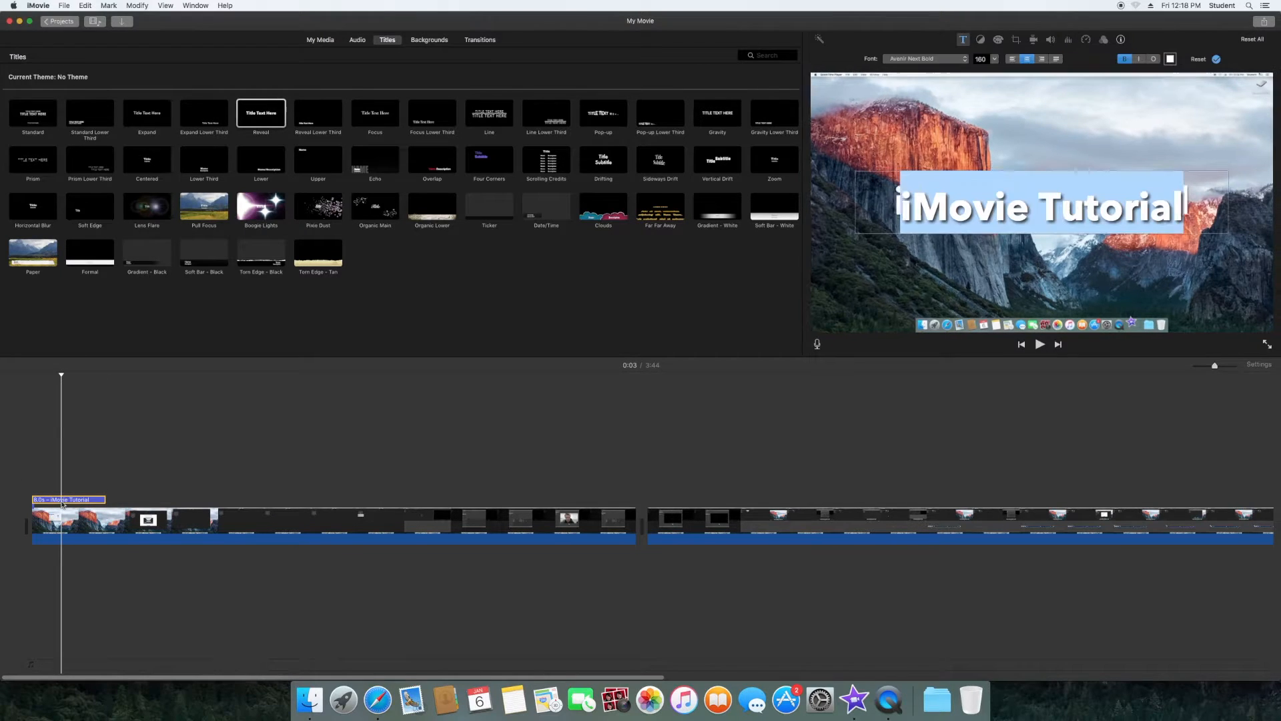
click(954, 60)
click(952, 86)
click(962, 60)
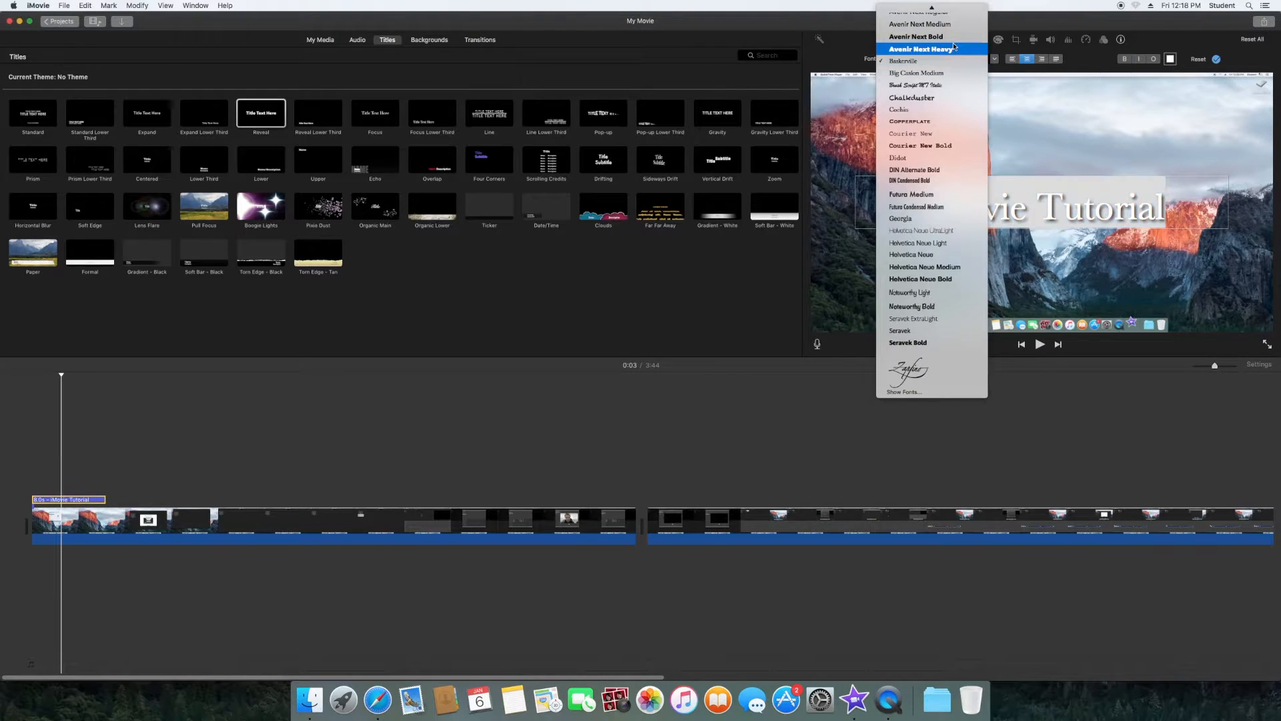
click(954, 36)
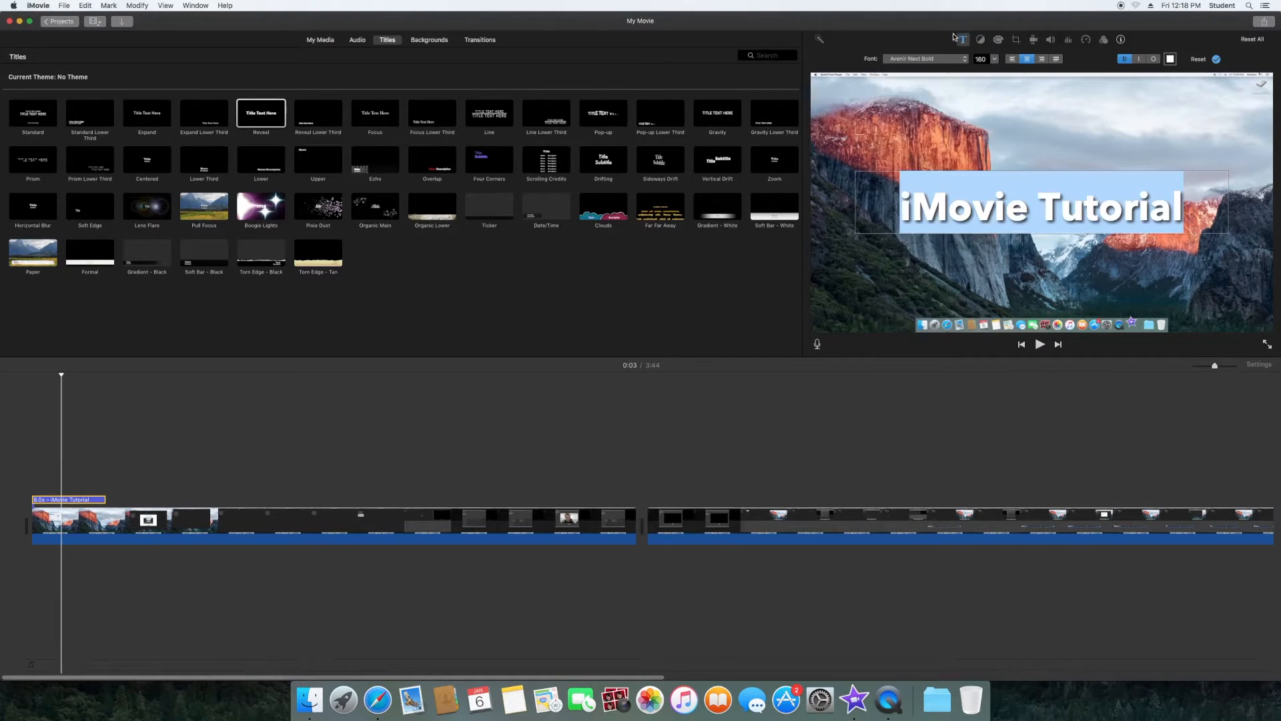
Try the opening title's size, centre alignment and bold options, restoring bold, and leave title editing
click(996, 60)
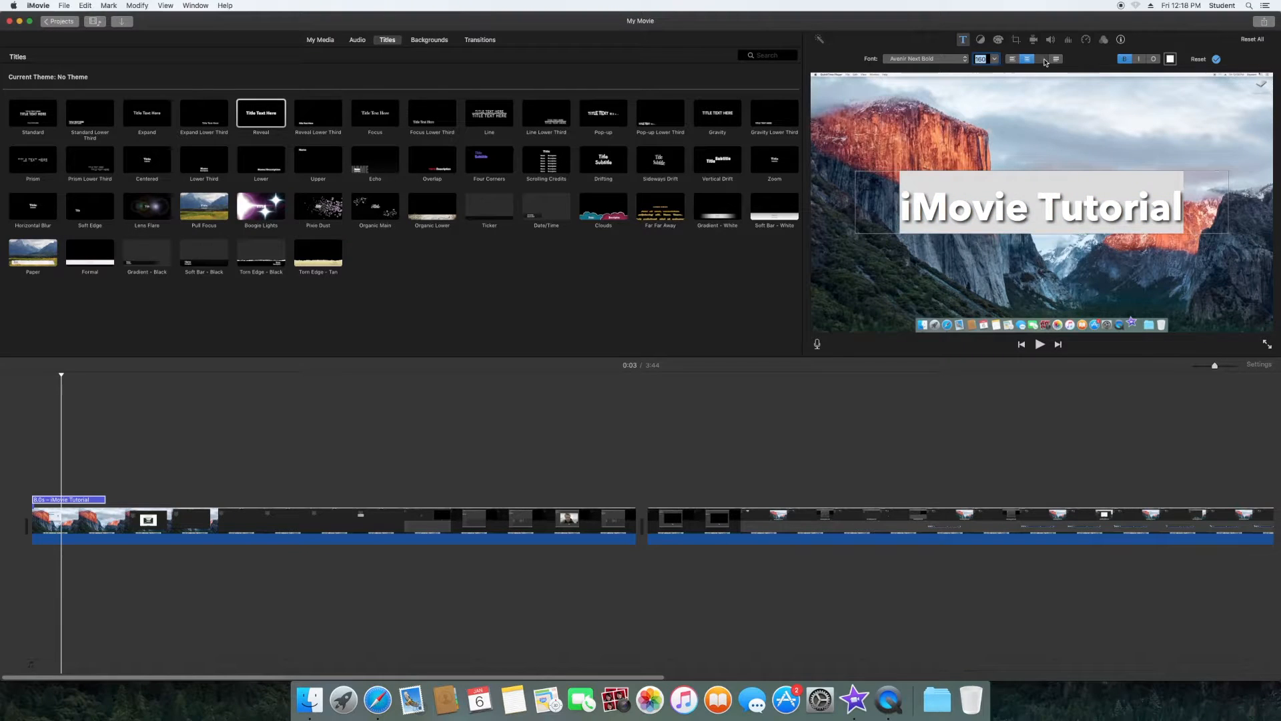
click(1028, 59)
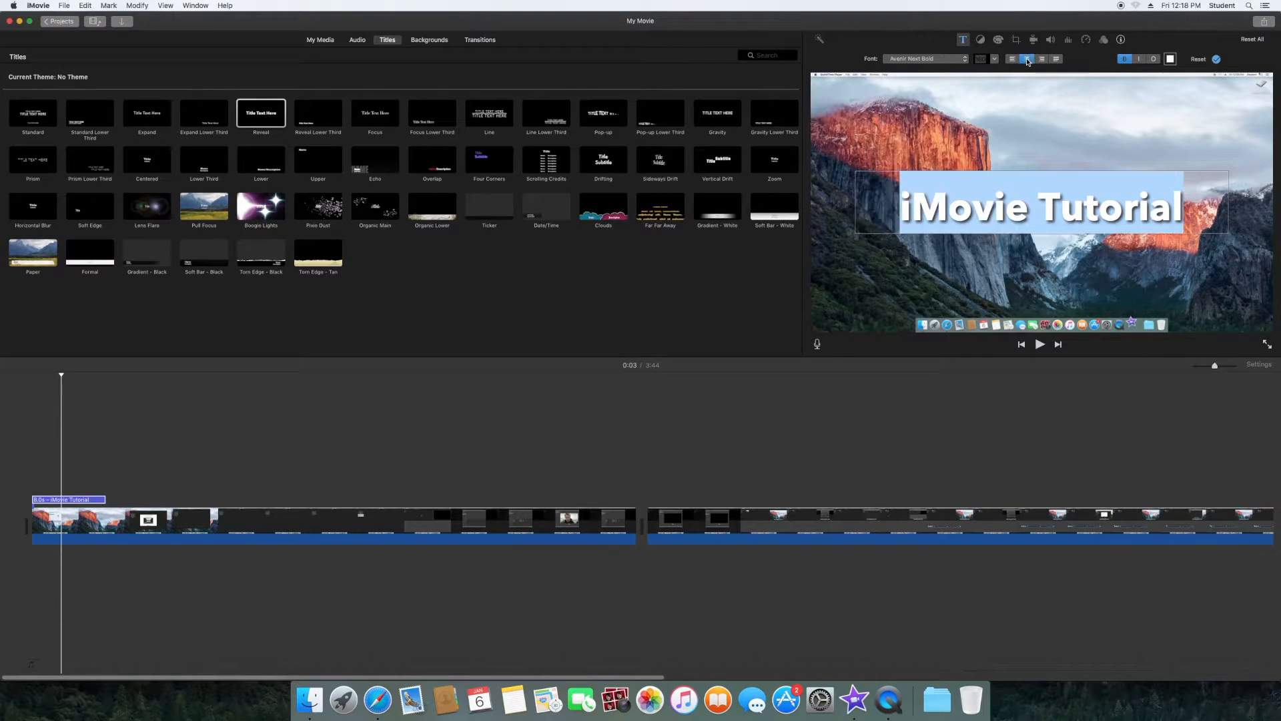
click(1123, 61)
click(1123, 61)
click(982, 42)
click(930, 271)
click(229, 460)
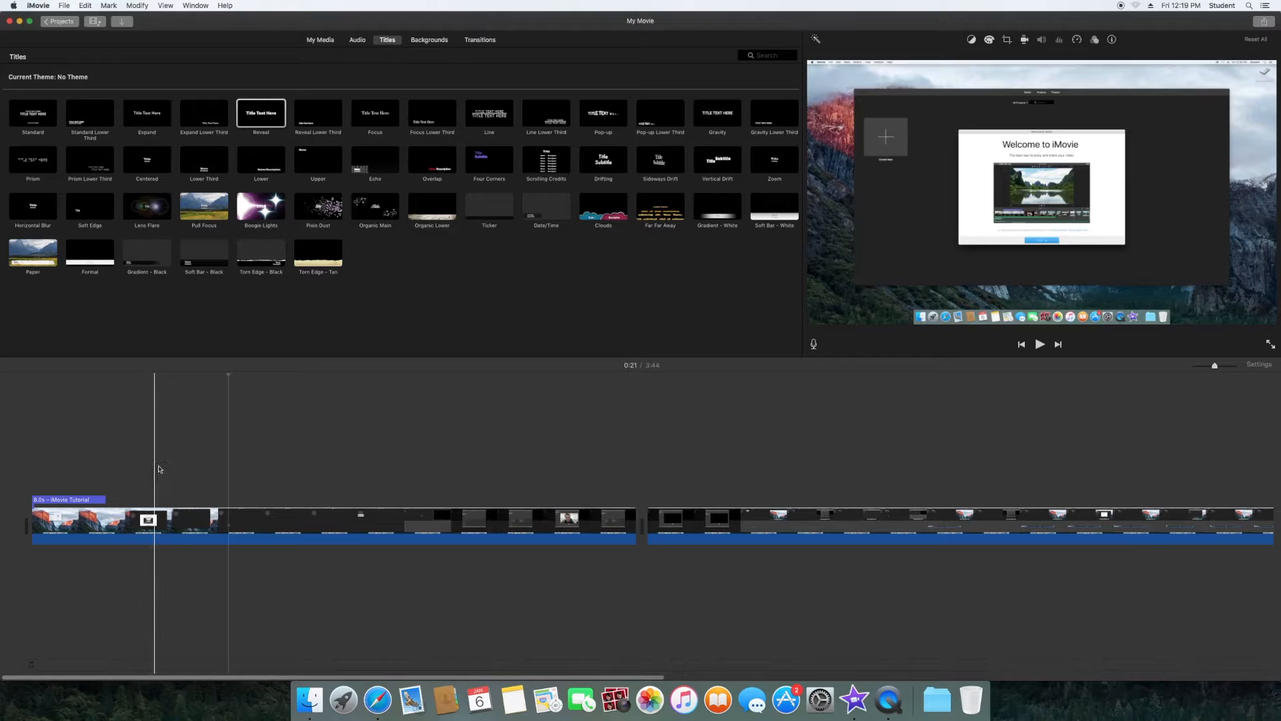
Add the Black background as a clip after the last recording at the end of the timeline
click(431, 41)
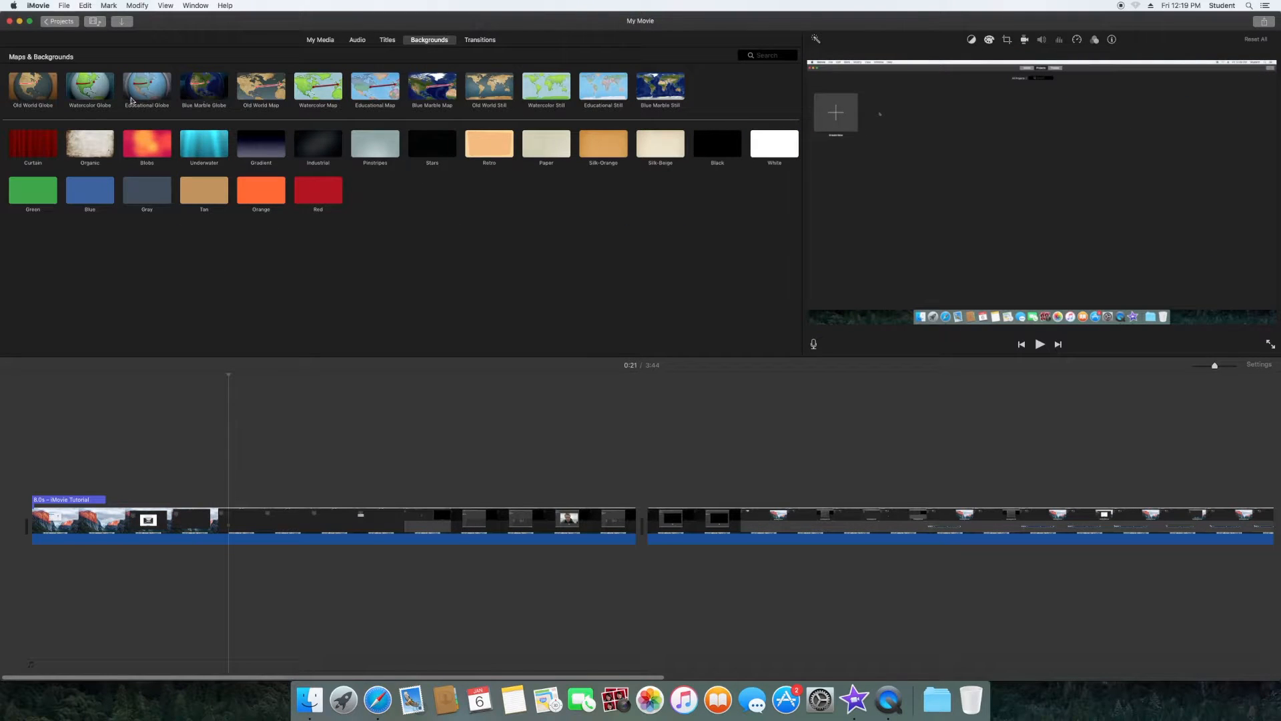
click(84, 147)
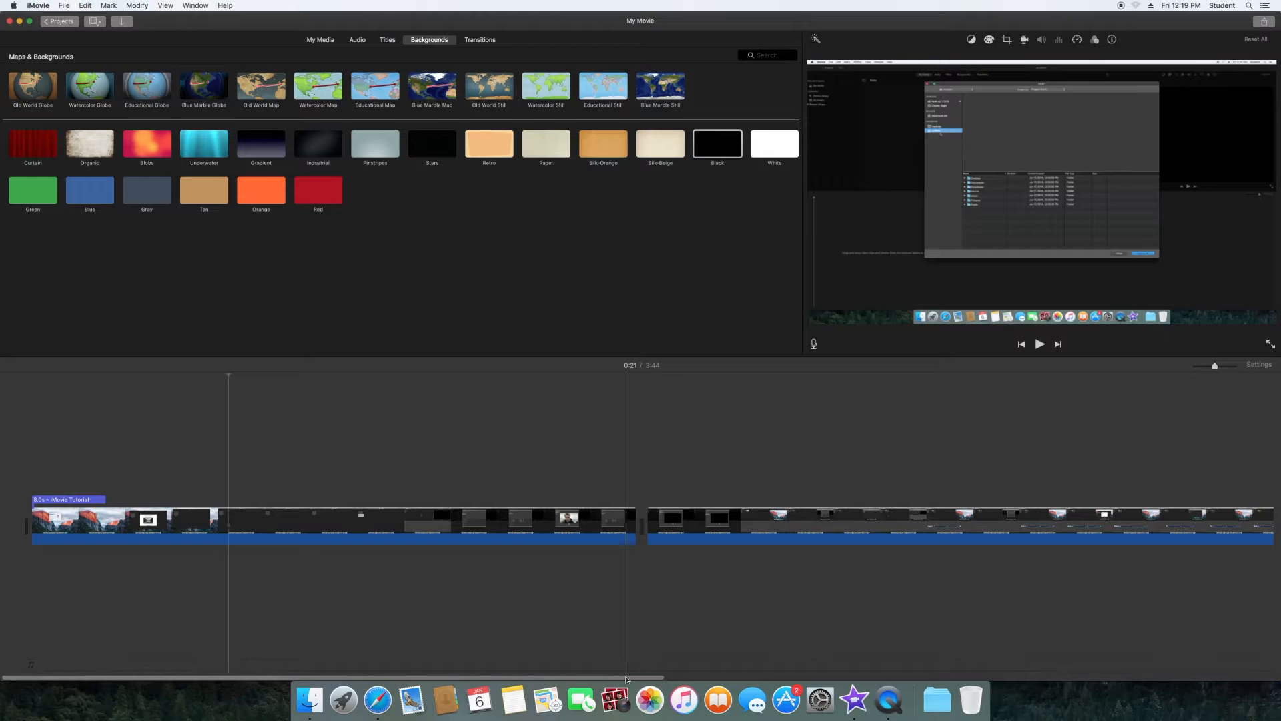
scroll(623, 679, right, 10)
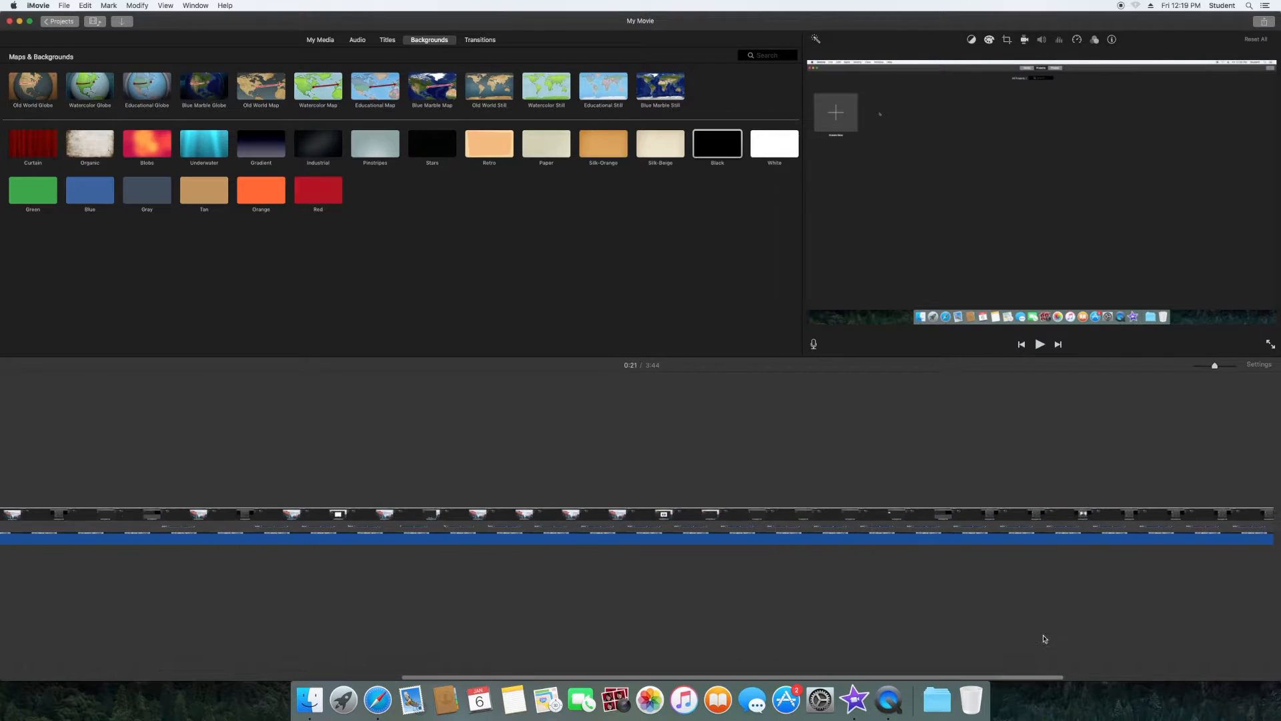
drag(722, 148, 1061, 524)
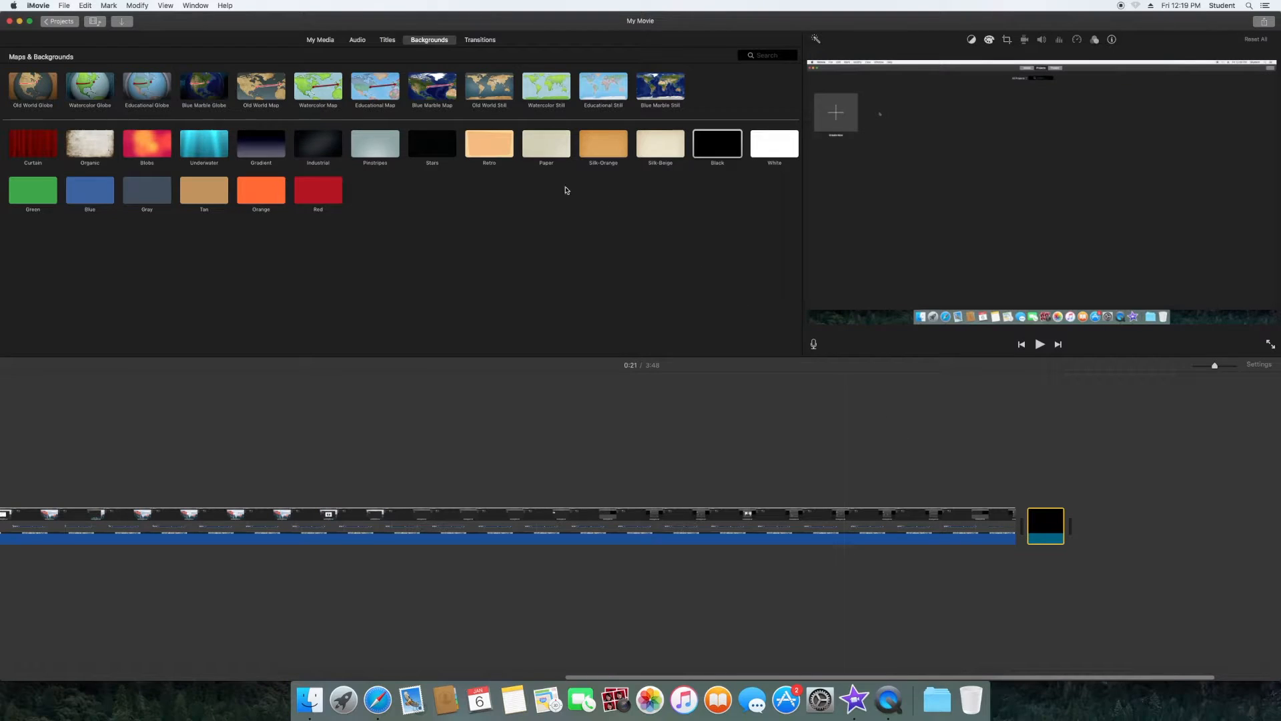
Place a Reveal title over the black end clip, set its text to "iMovie Tutorial" and play it back
click(386, 42)
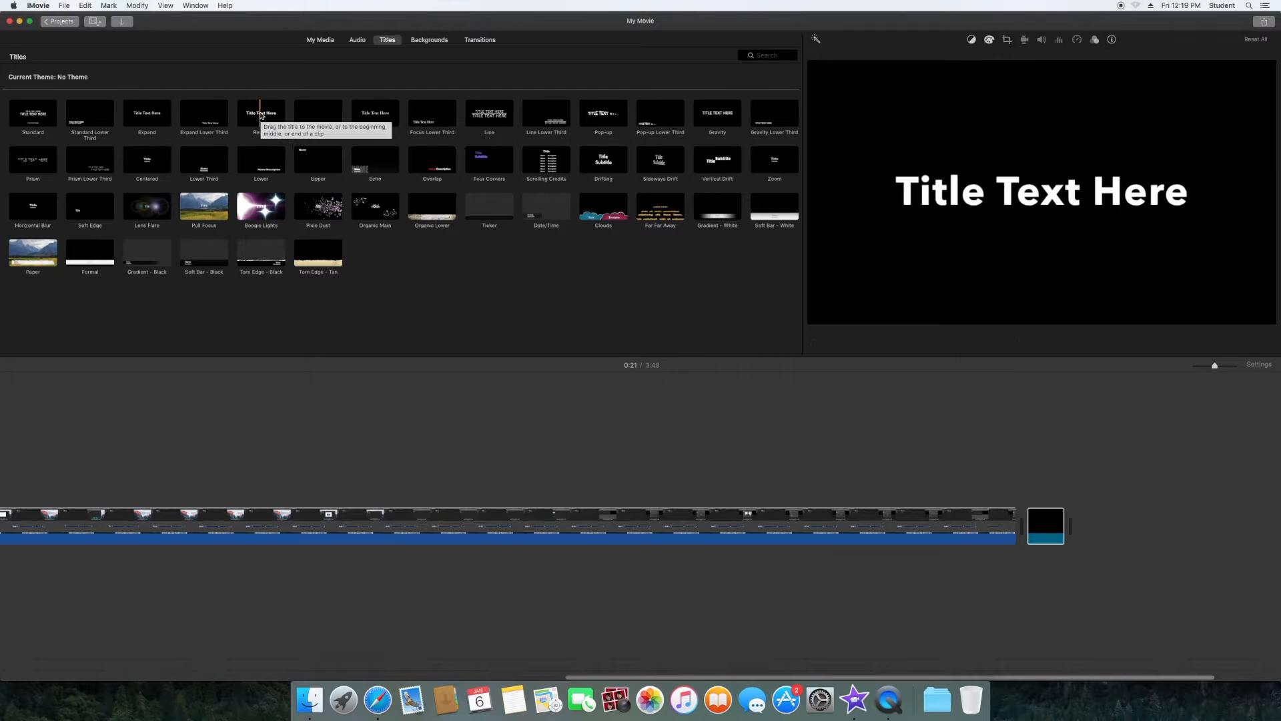
drag(254, 118, 1044, 508)
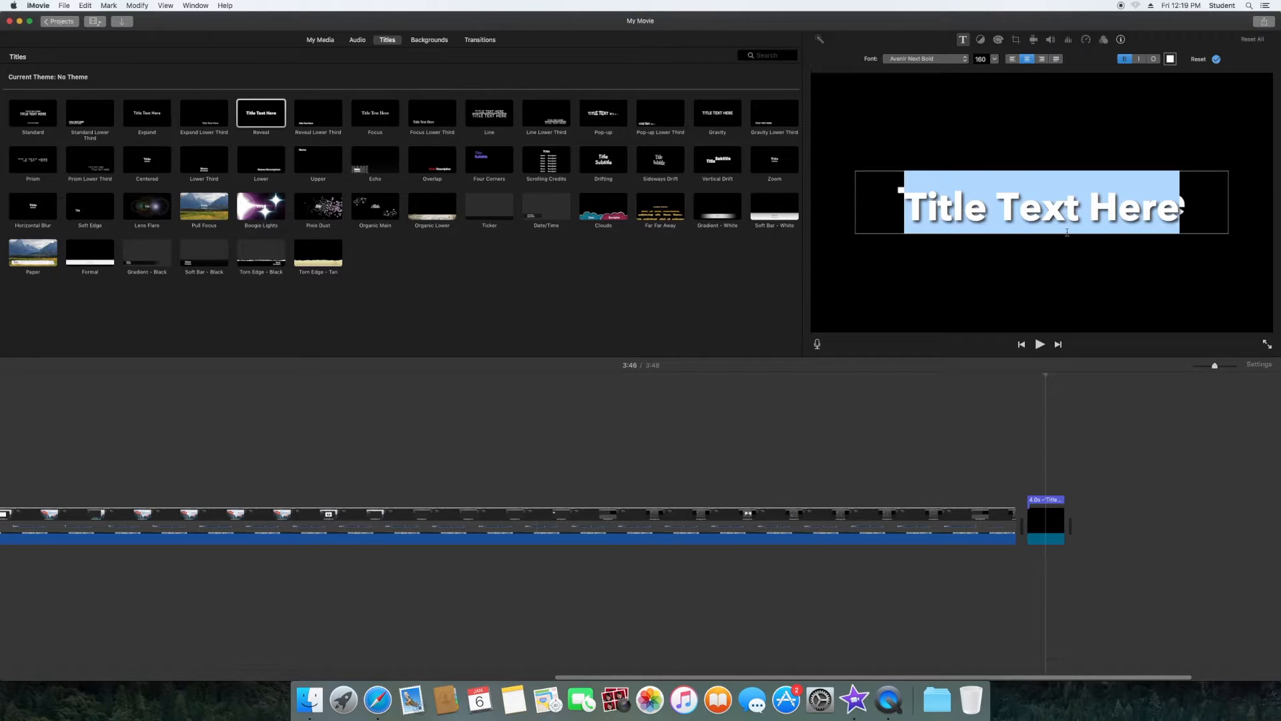
text(iMovie)
text( Tutori)
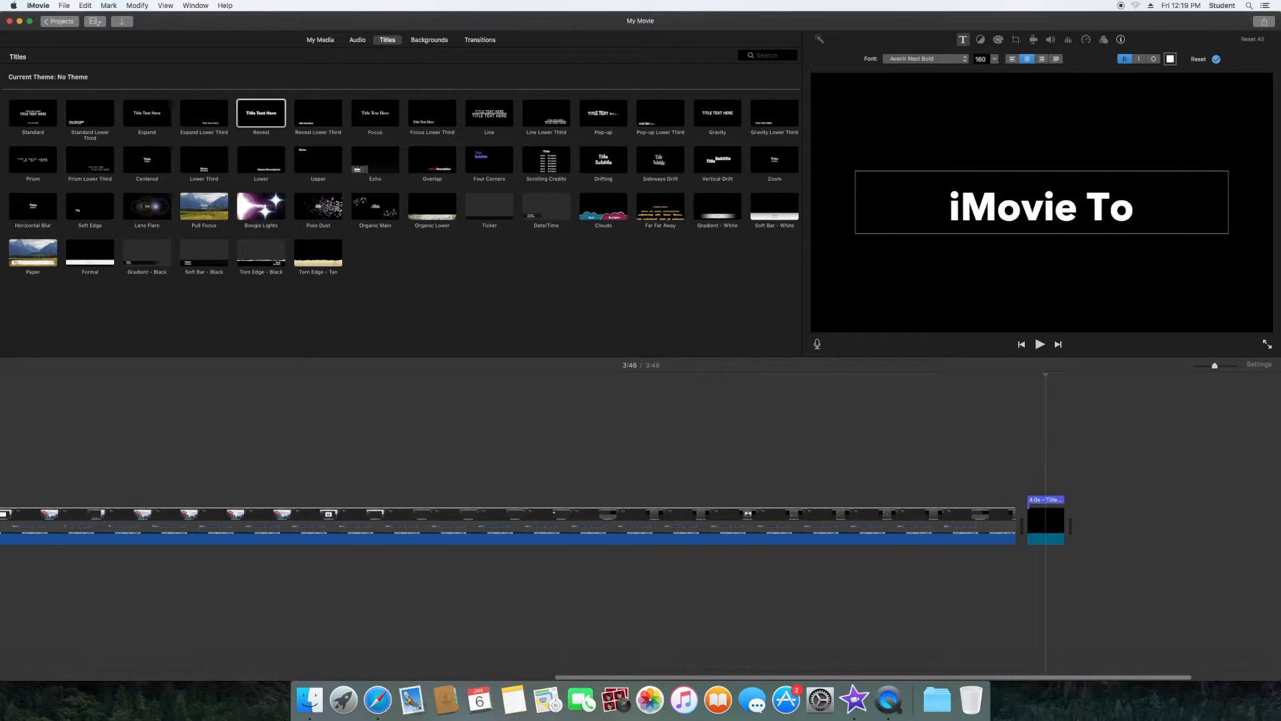
key(BackSpace)
text(rial)
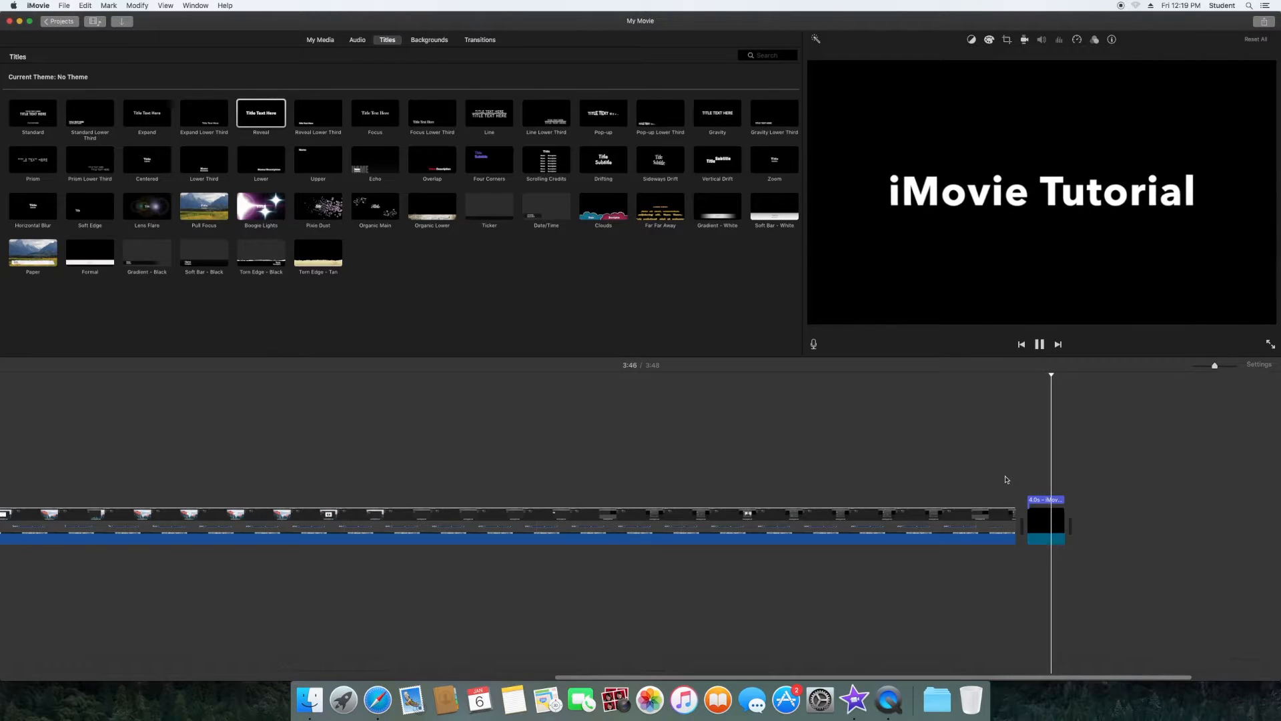
drag(1033, 676, 448, 706)
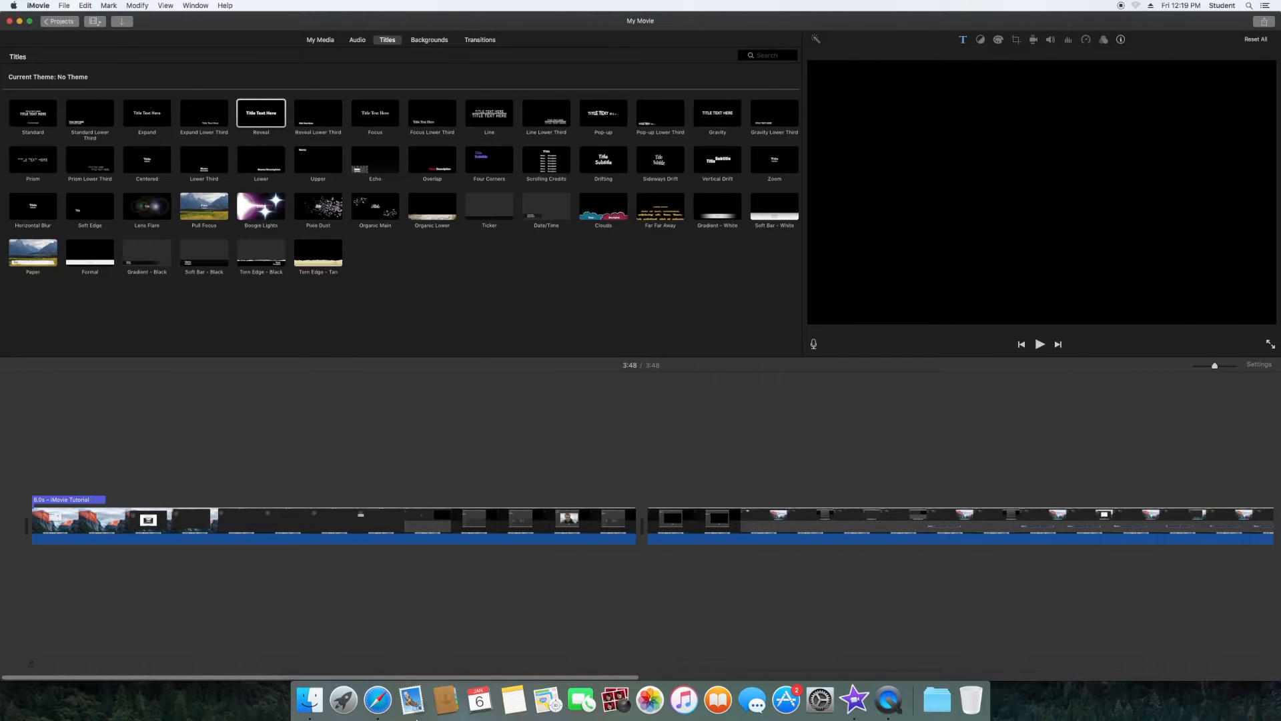
Add a Cross Blur transition between the first two recordings in the timeline and apply a 1.0 s duration
key(space)
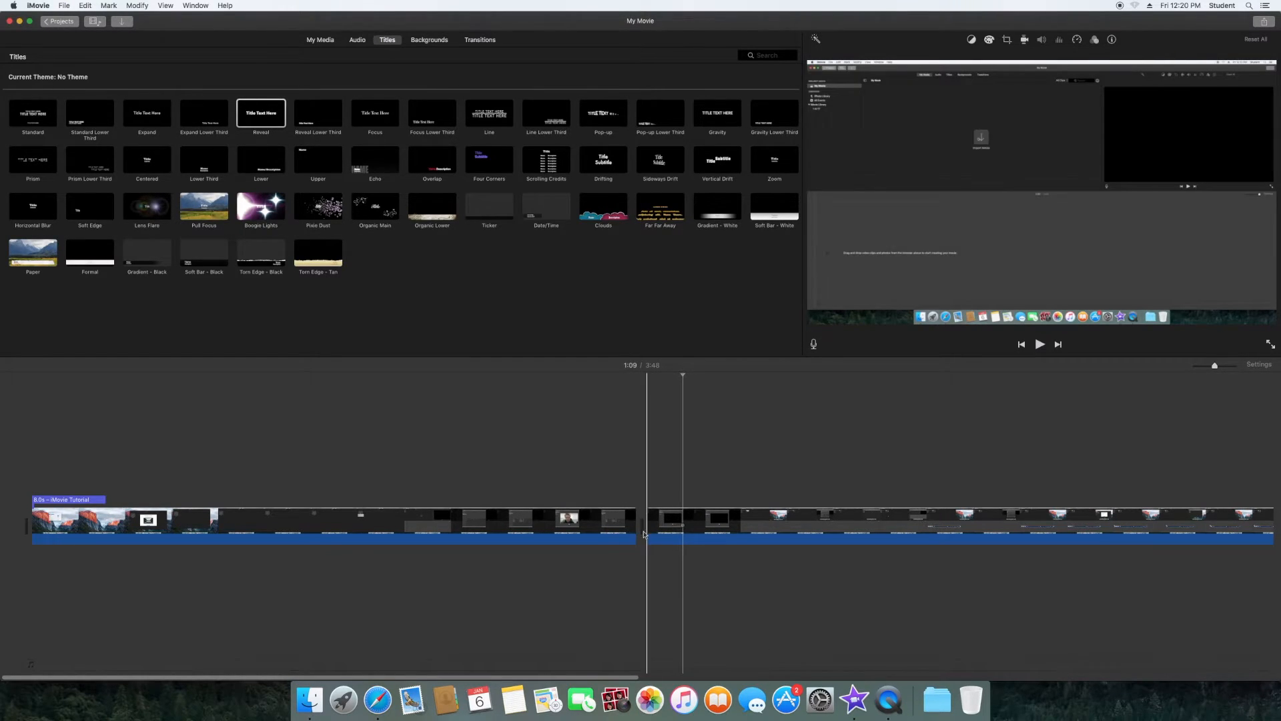
click(475, 40)
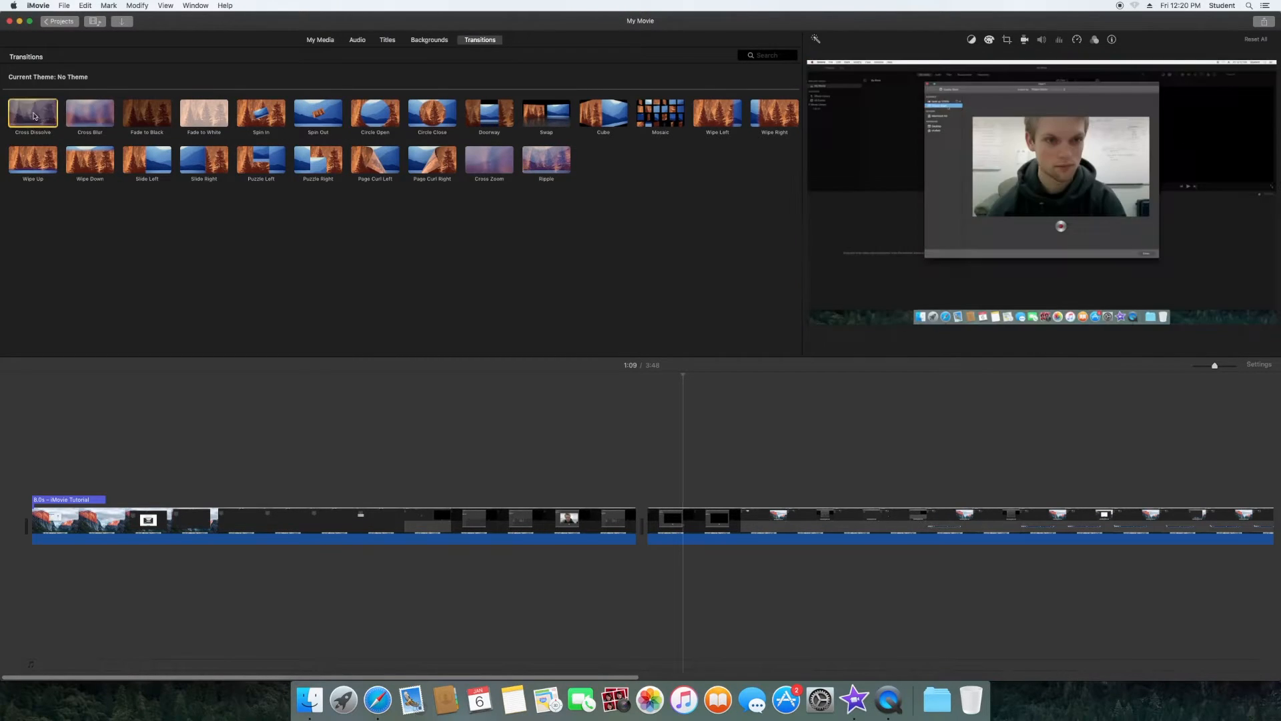
mouse_move(90, 113)
mouse_down()
mouse_move(432, 337)
mouse_move(639, 499)
mouse_move(633, 515)
mouse_up()
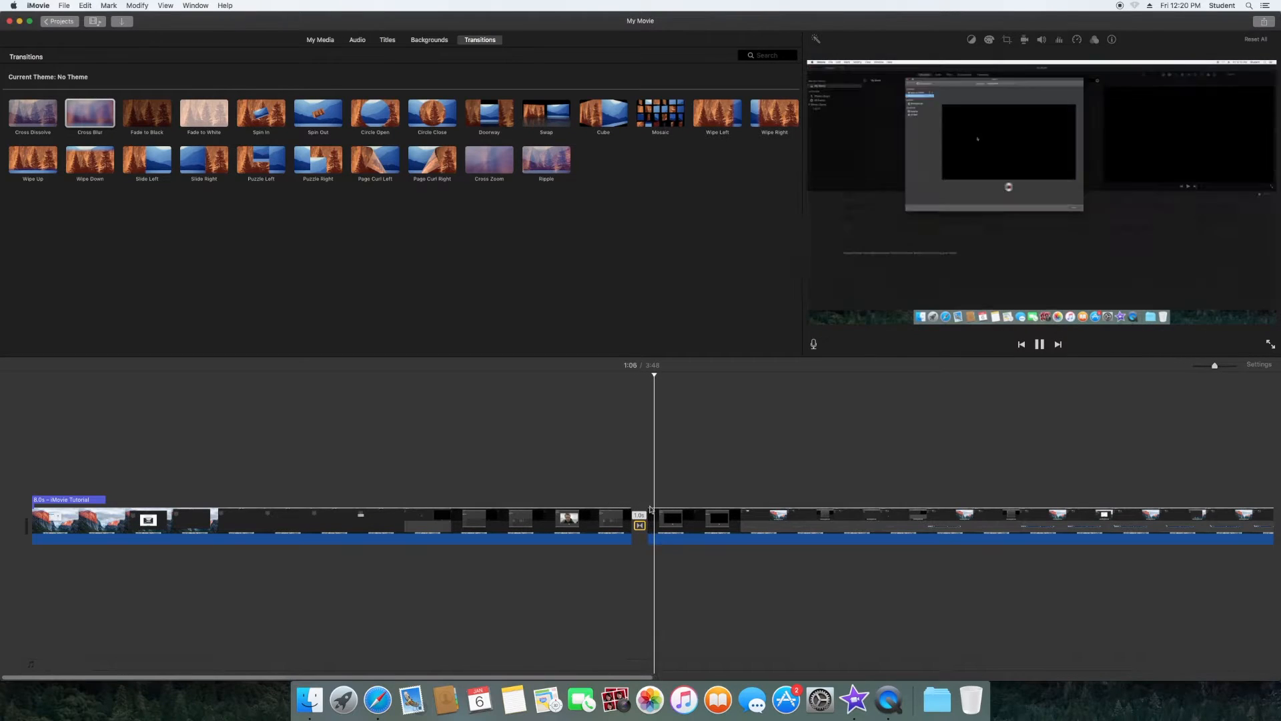
double_click(640, 525)
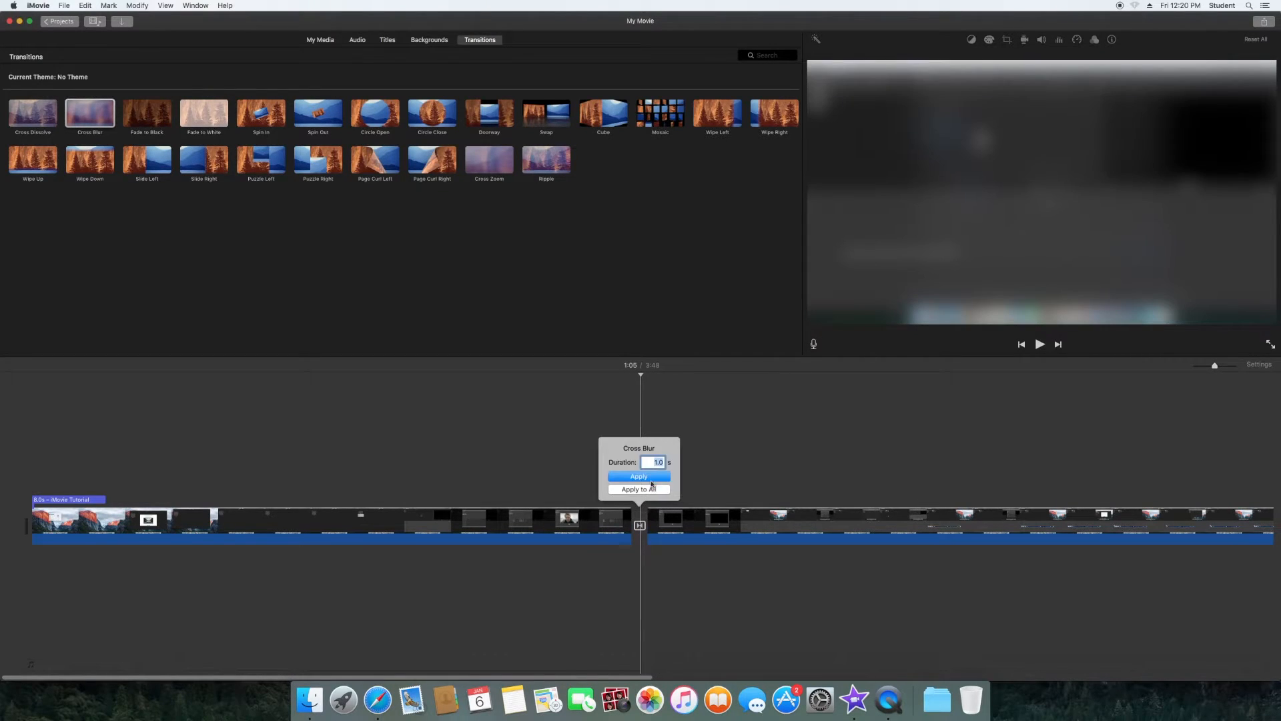
click(639, 476)
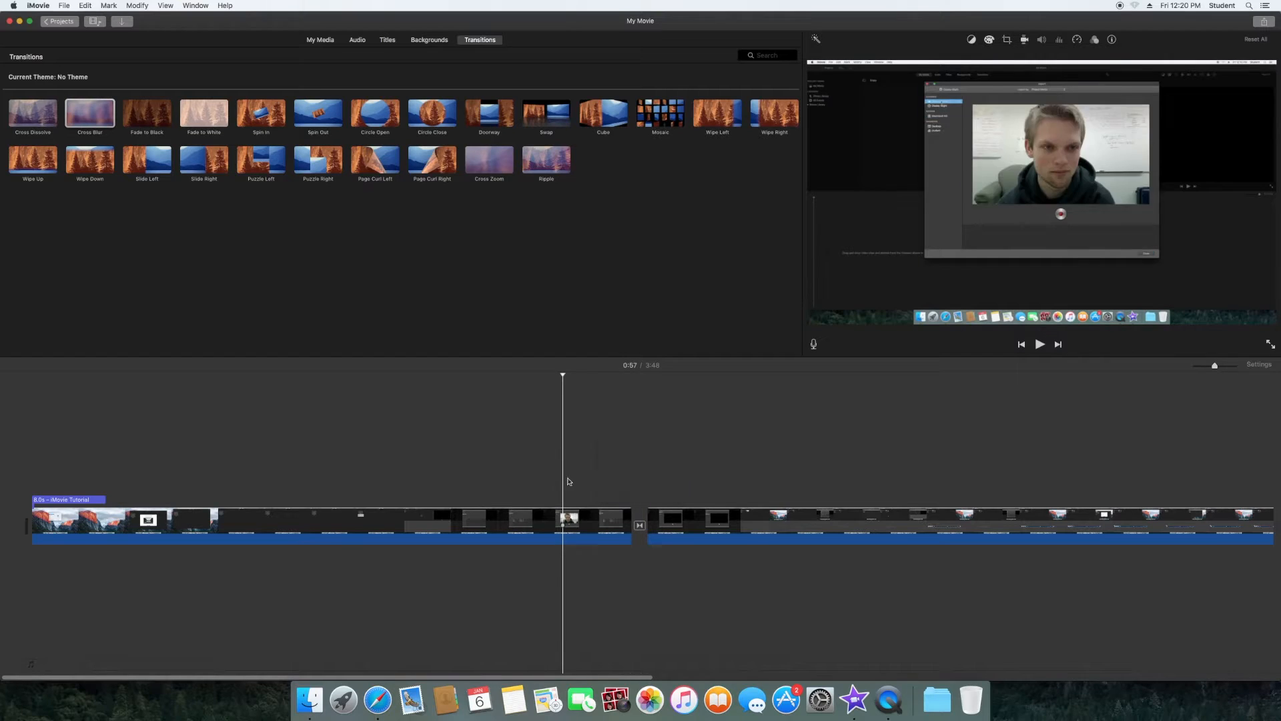
Add a Cross Blur transition between the last recording and the black end clip
drag(616, 676, 1168, 675)
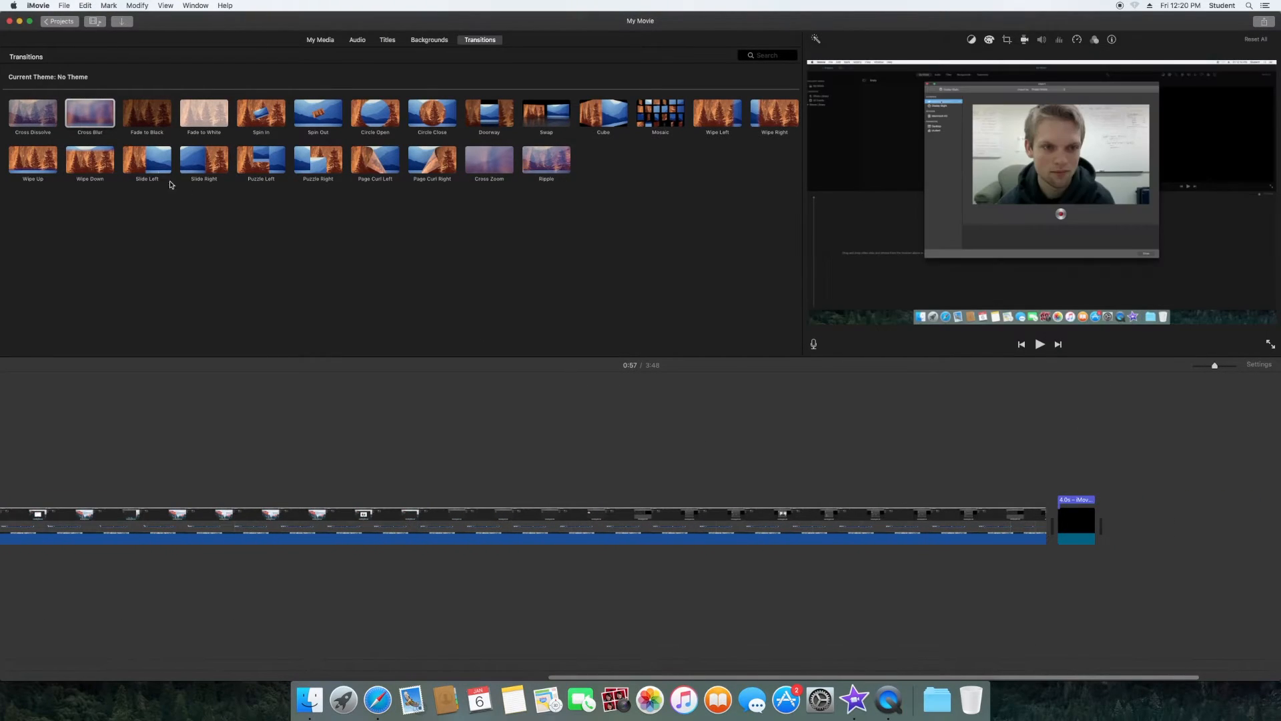
drag(87, 122, 1039, 527)
key(space)
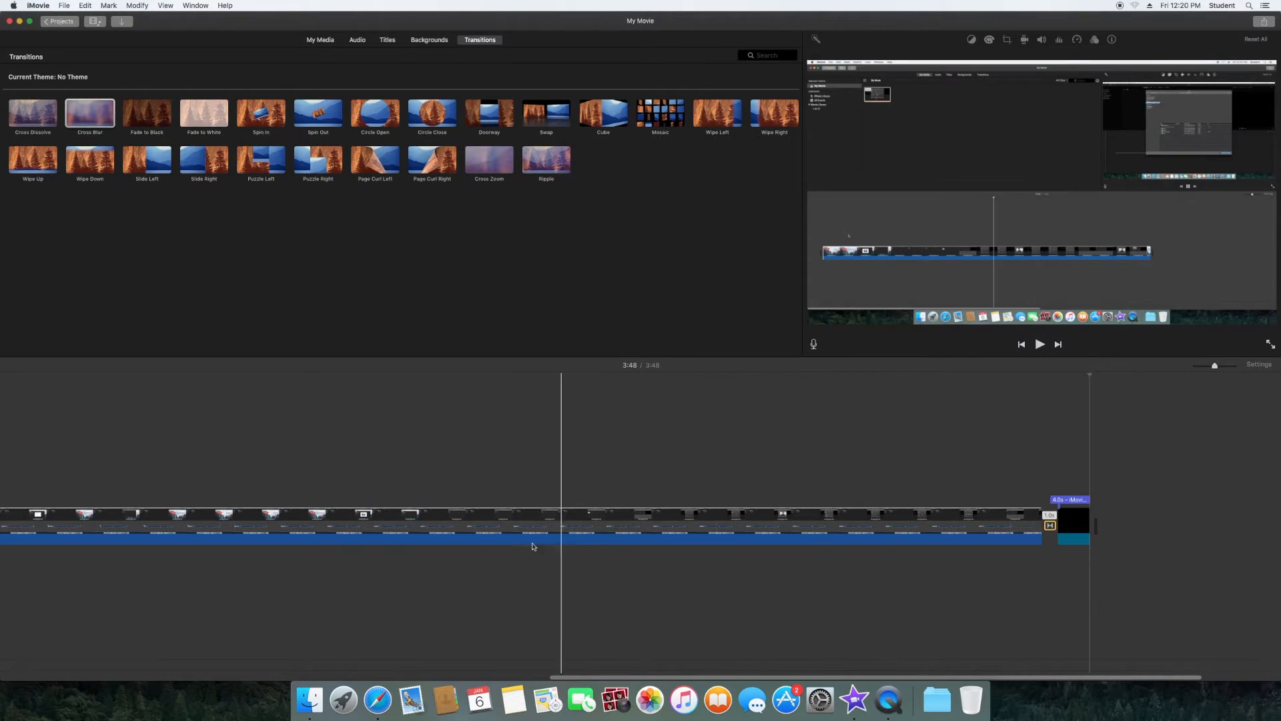
Try automatic colour balance on the last recording and turn it off again
click(492, 536)
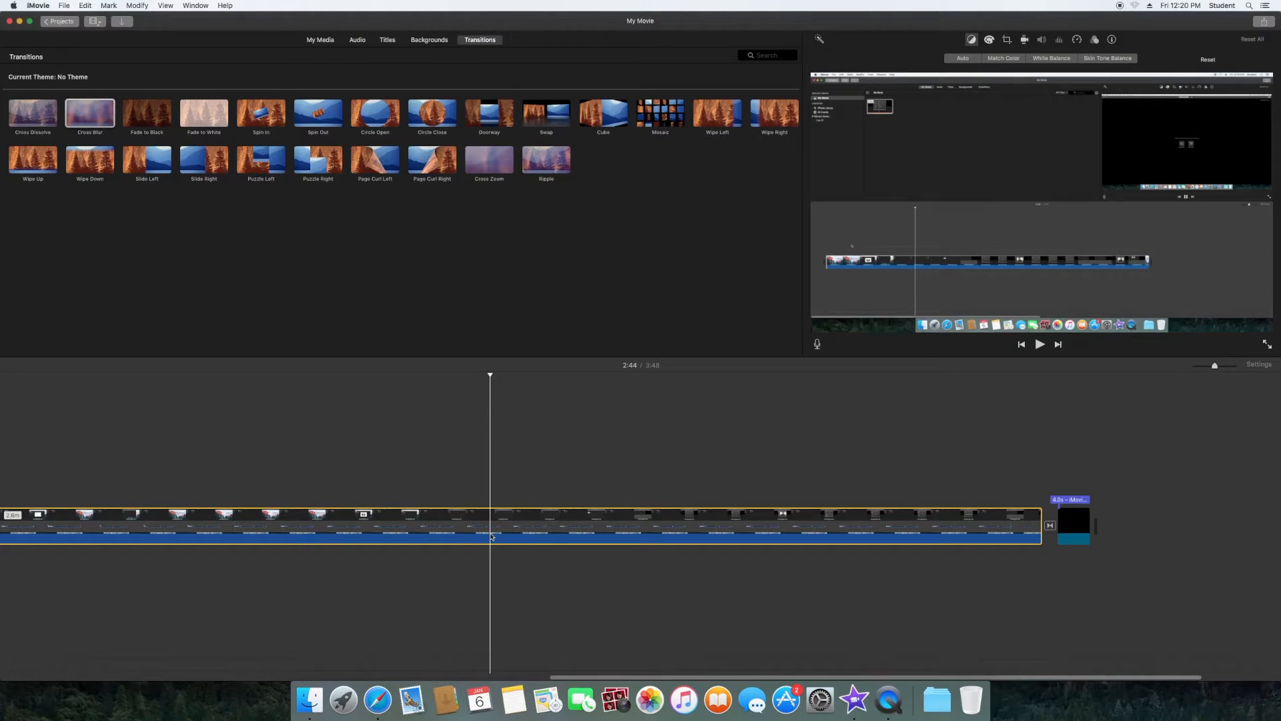
click(967, 59)
click(967, 59)
Try adjusting the recording's highlights, contrast and saturation in colour correction, undoing each change
click(990, 40)
drag(1052, 61, 1002, 64)
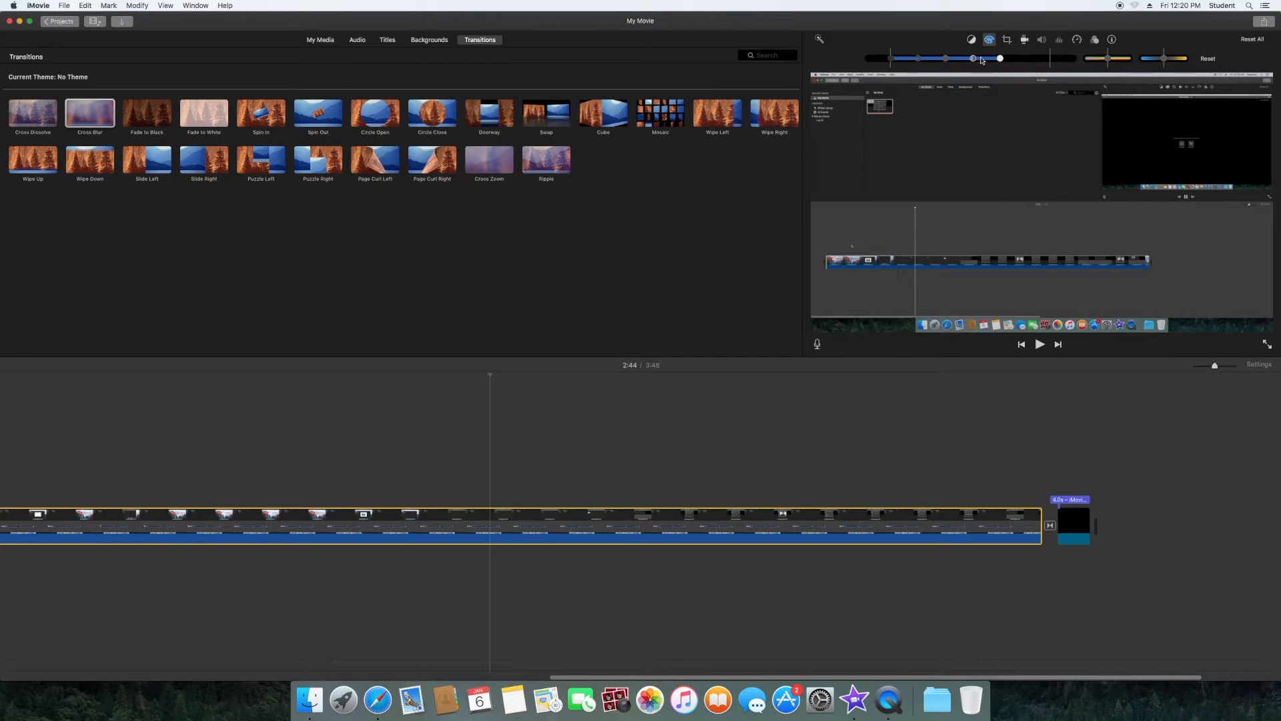
drag(978, 57, 999, 60)
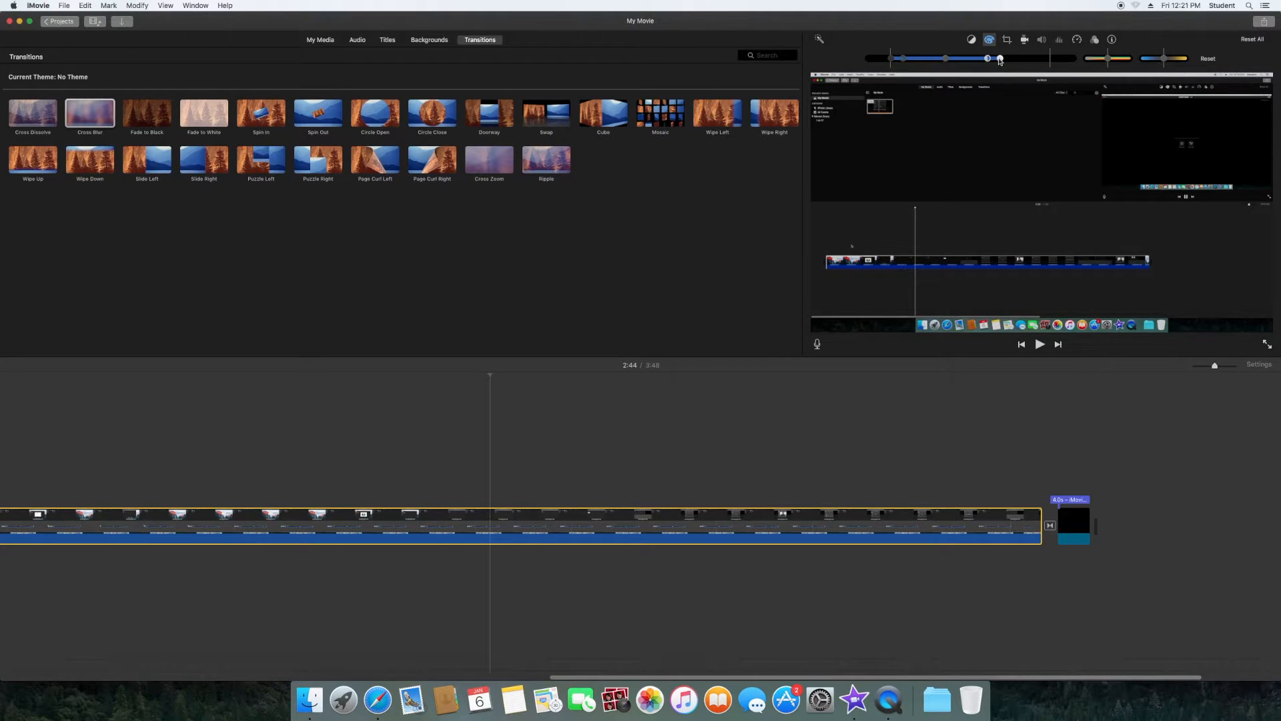
key(super+z)
key(super+z)
drag(1111, 62, 1135, 62)
key(super+z)
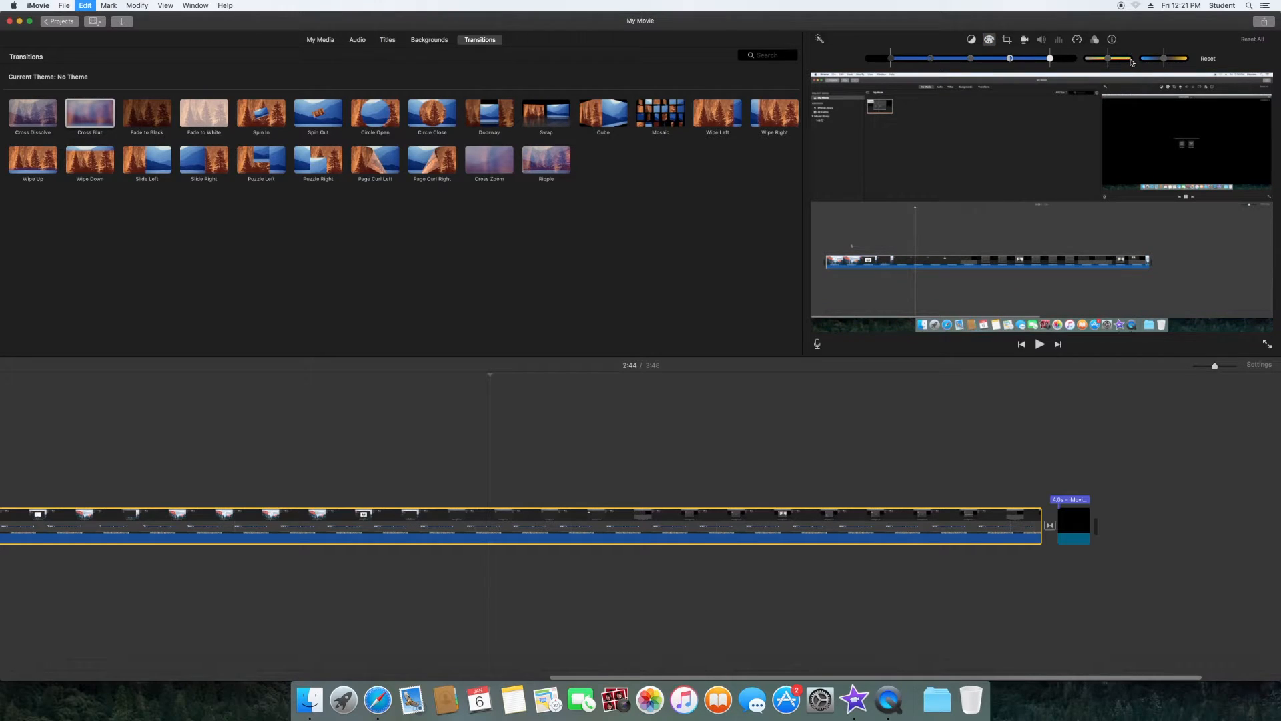
Try a smaller Crop to Fill frame on the recording and set the crop style back to Fit
click(1007, 41)
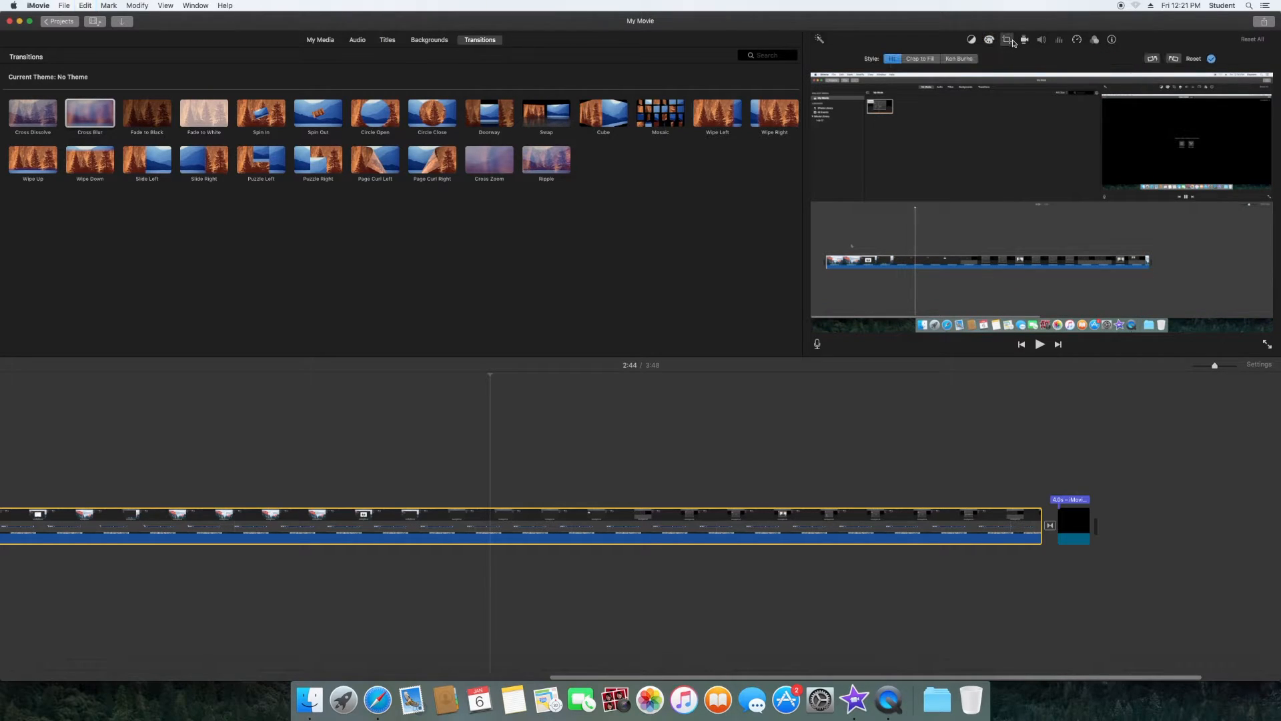
click(929, 60)
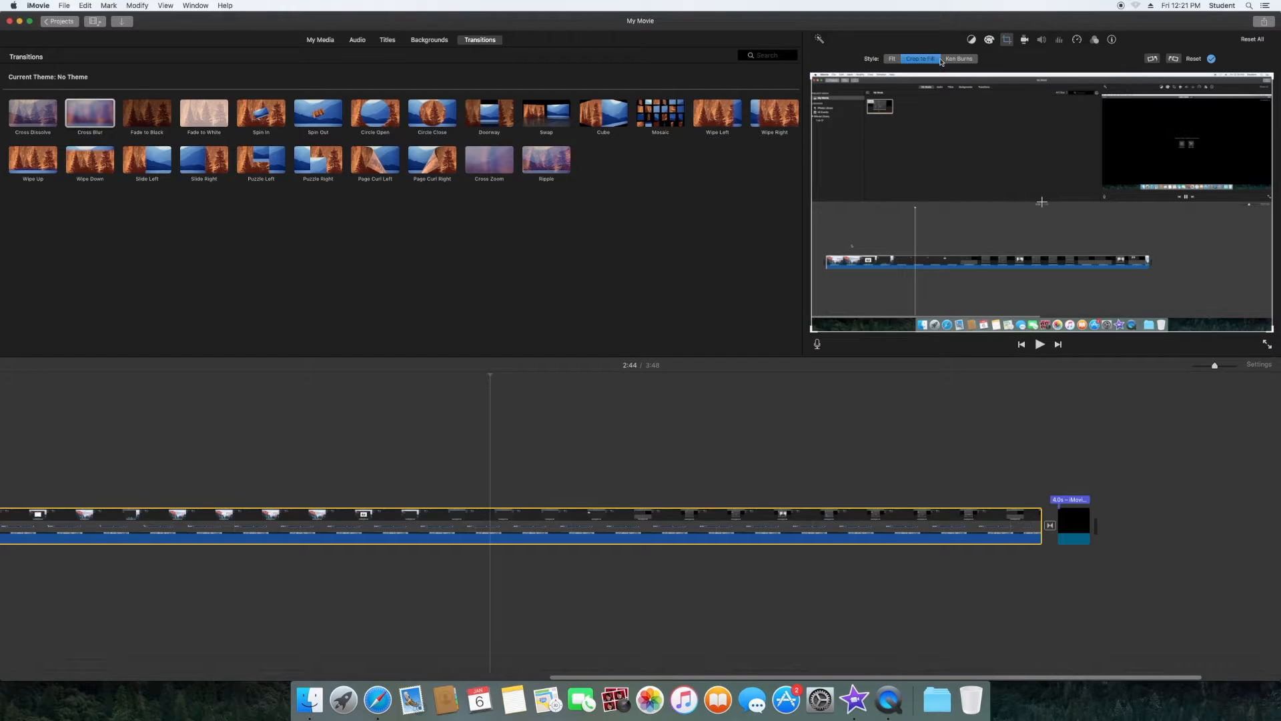
drag(810, 83, 882, 121)
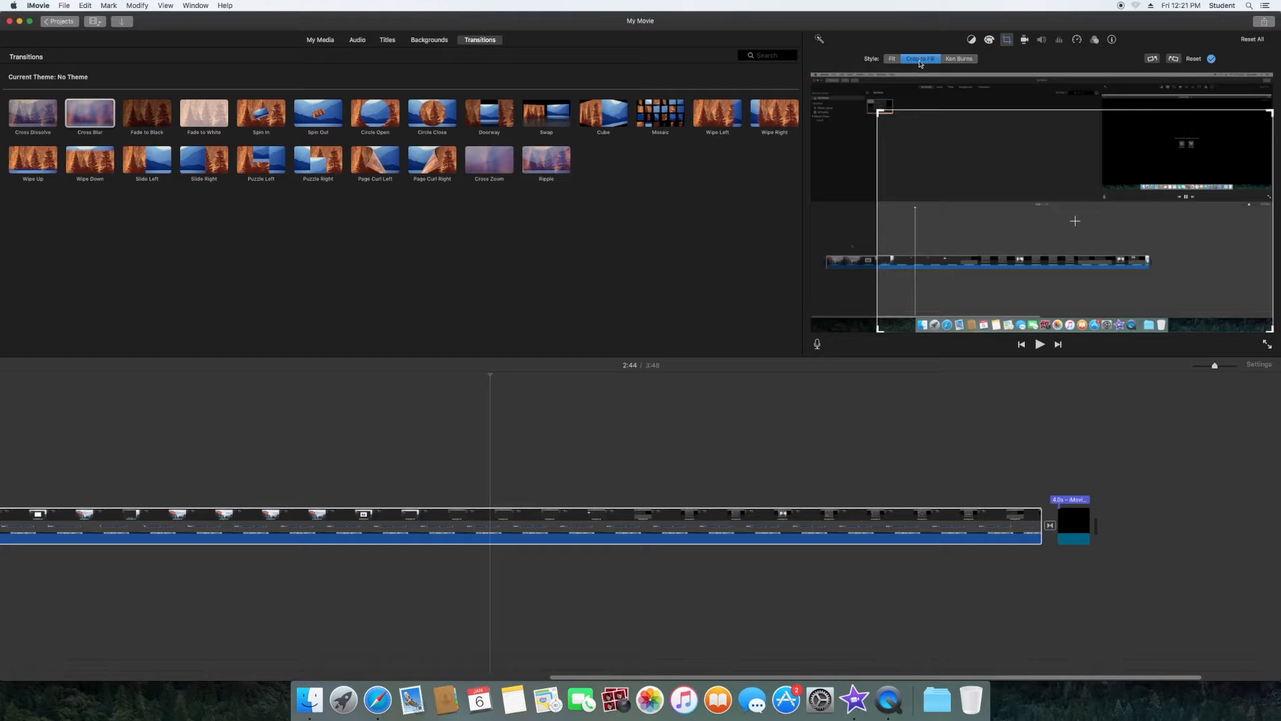
click(891, 59)
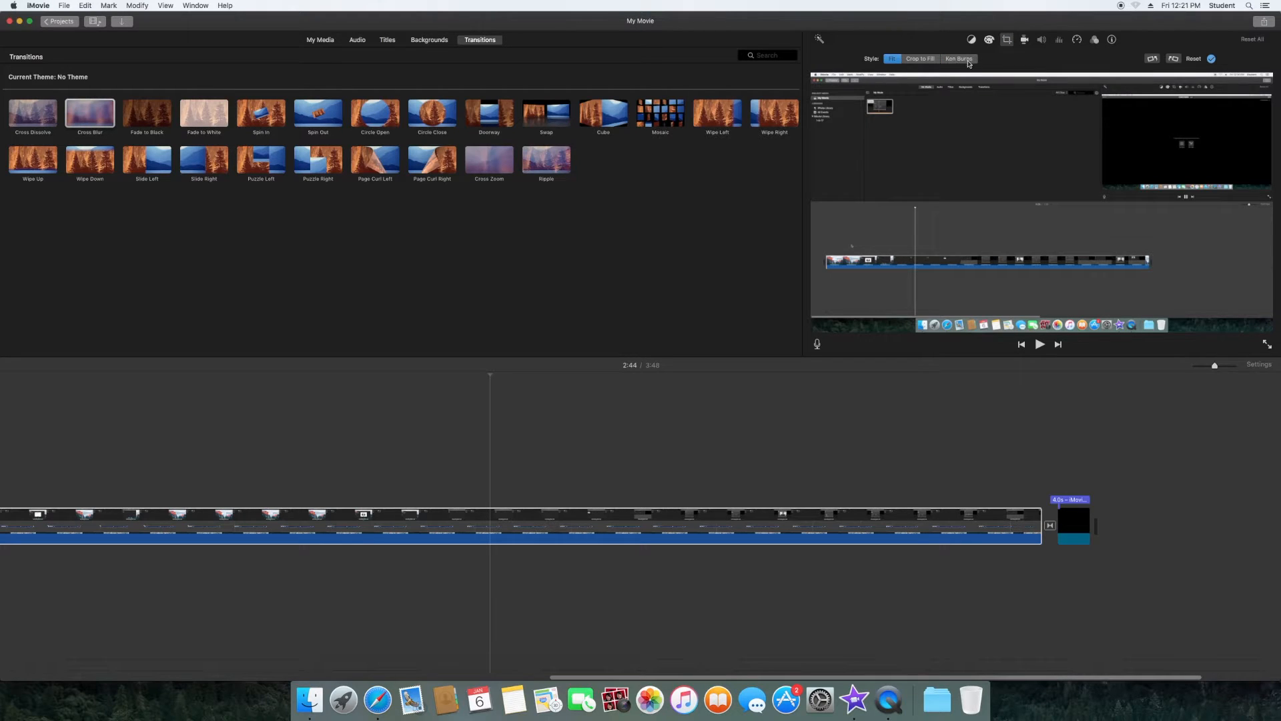
Examine the recording's stabilization, speed, clip filter, audio effect and clip information options
click(1026, 40)
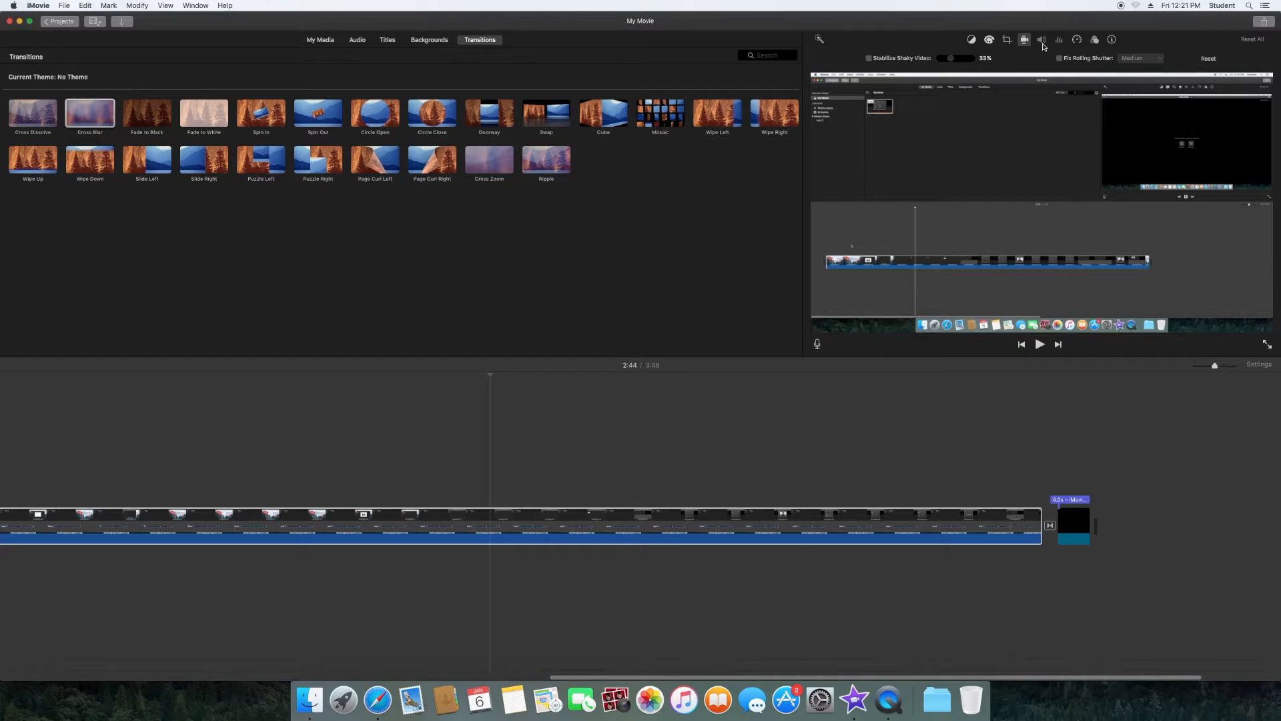
click(1078, 40)
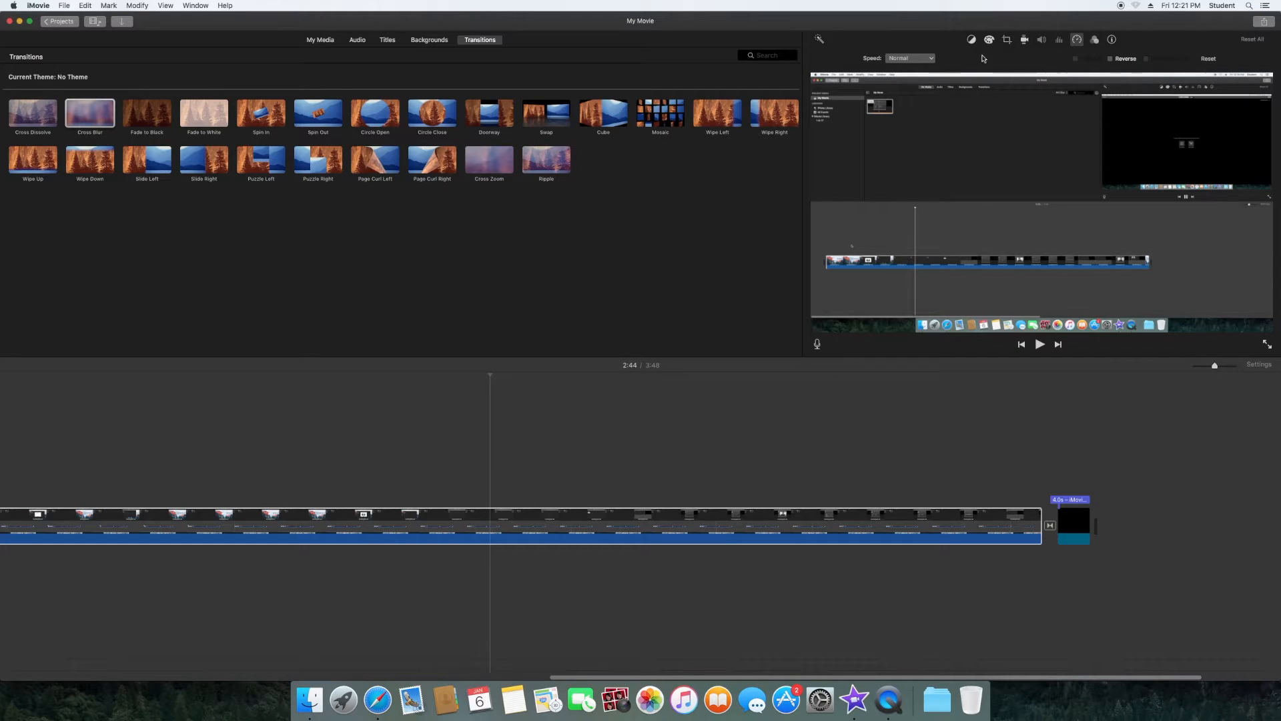
click(926, 60)
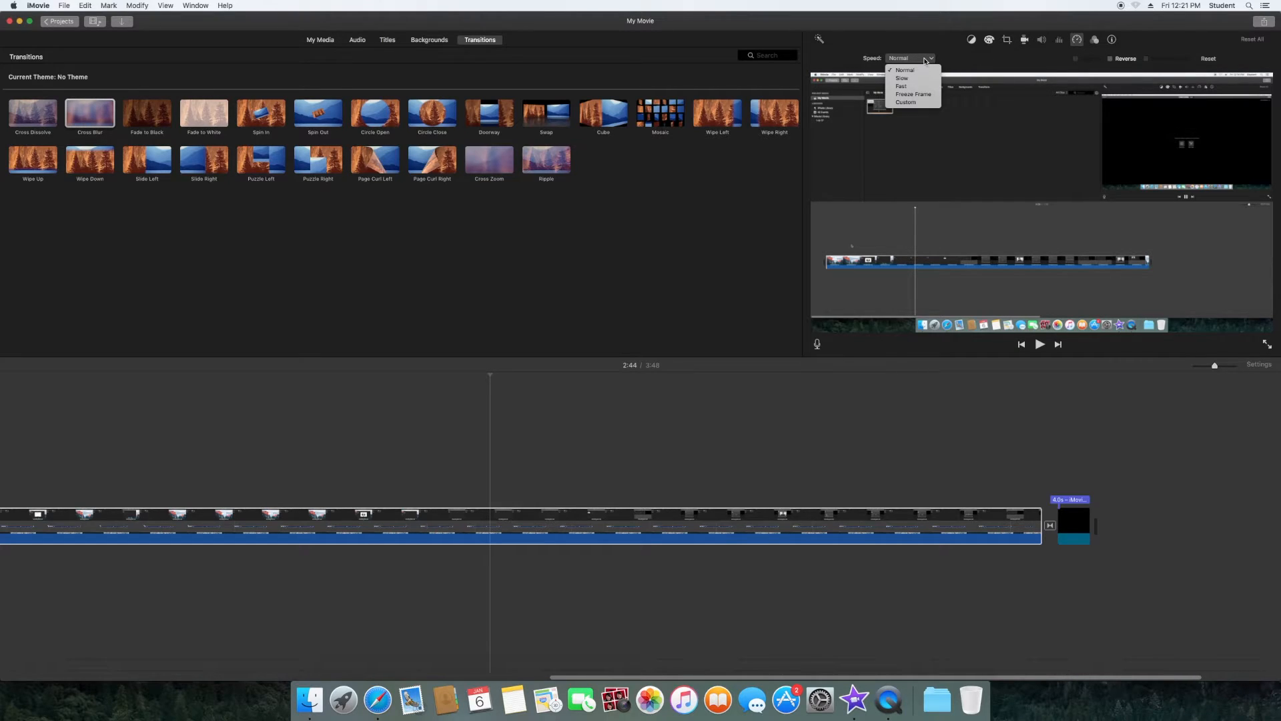
click(925, 61)
click(1095, 41)
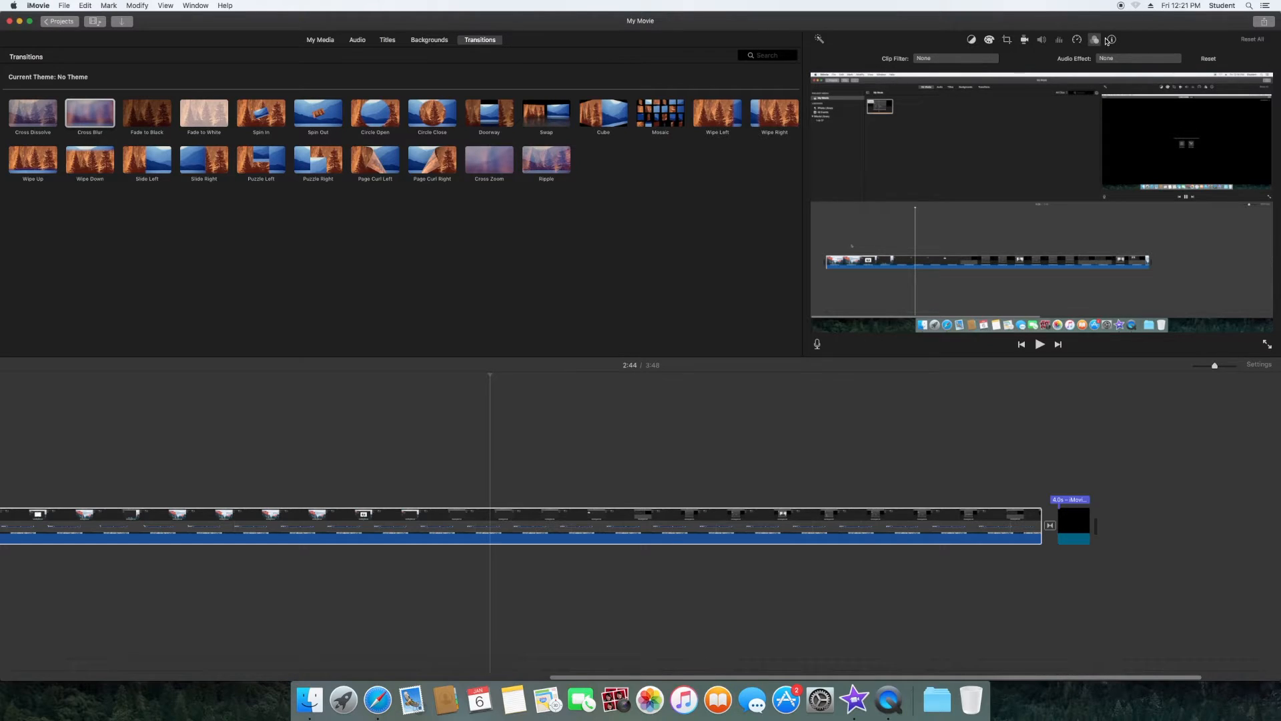
click(1111, 40)
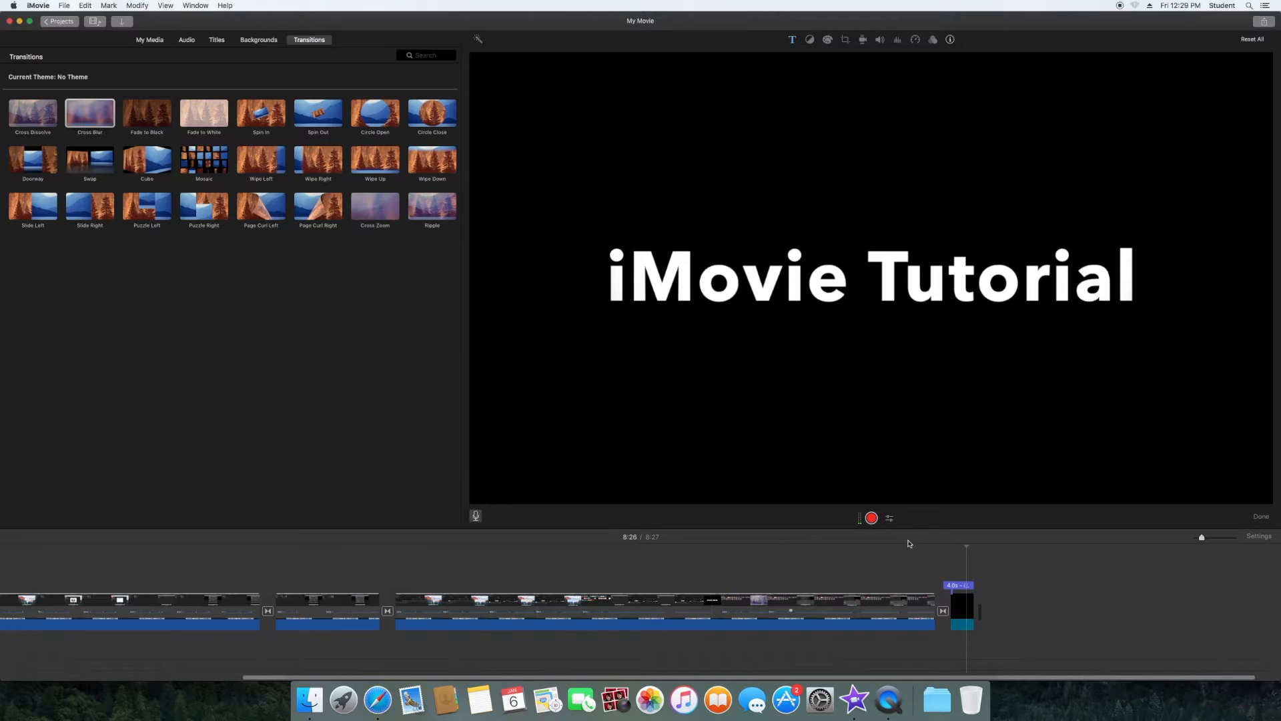
Record a voiceover about 6.3 s long starting at the black end clip, and leave voiceover recording
click(872, 517)
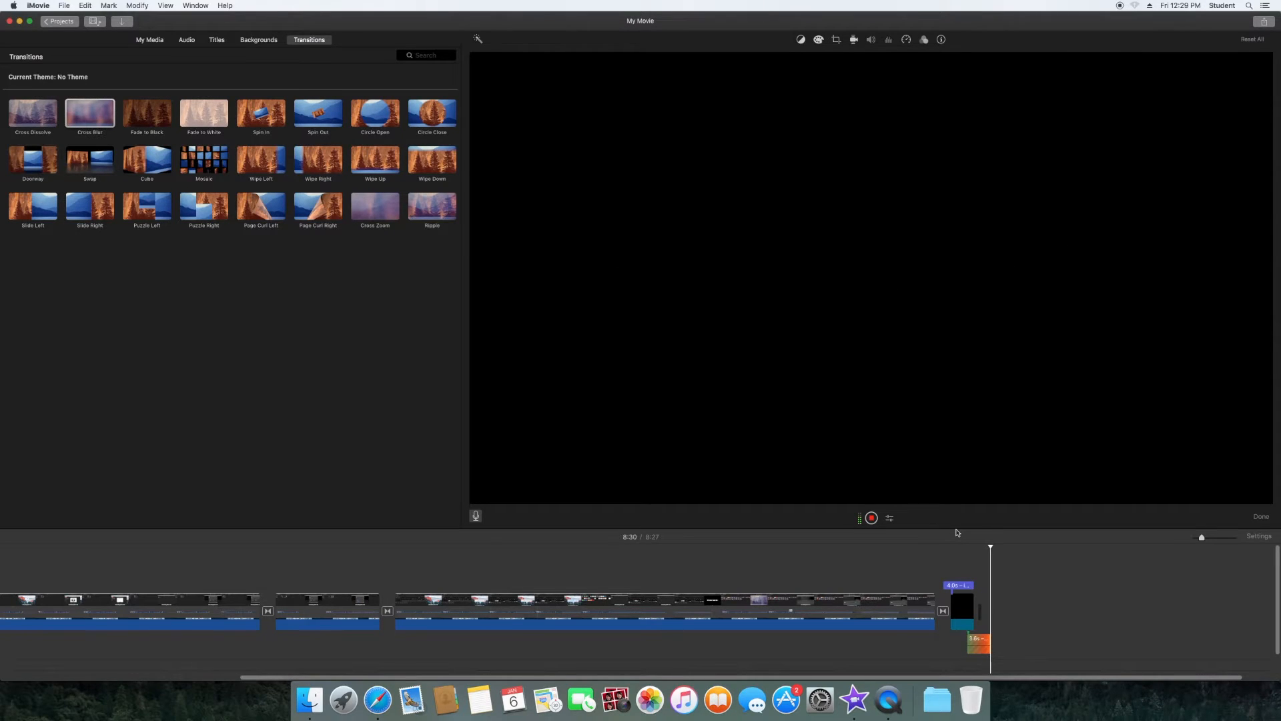
key(space)
key(space)
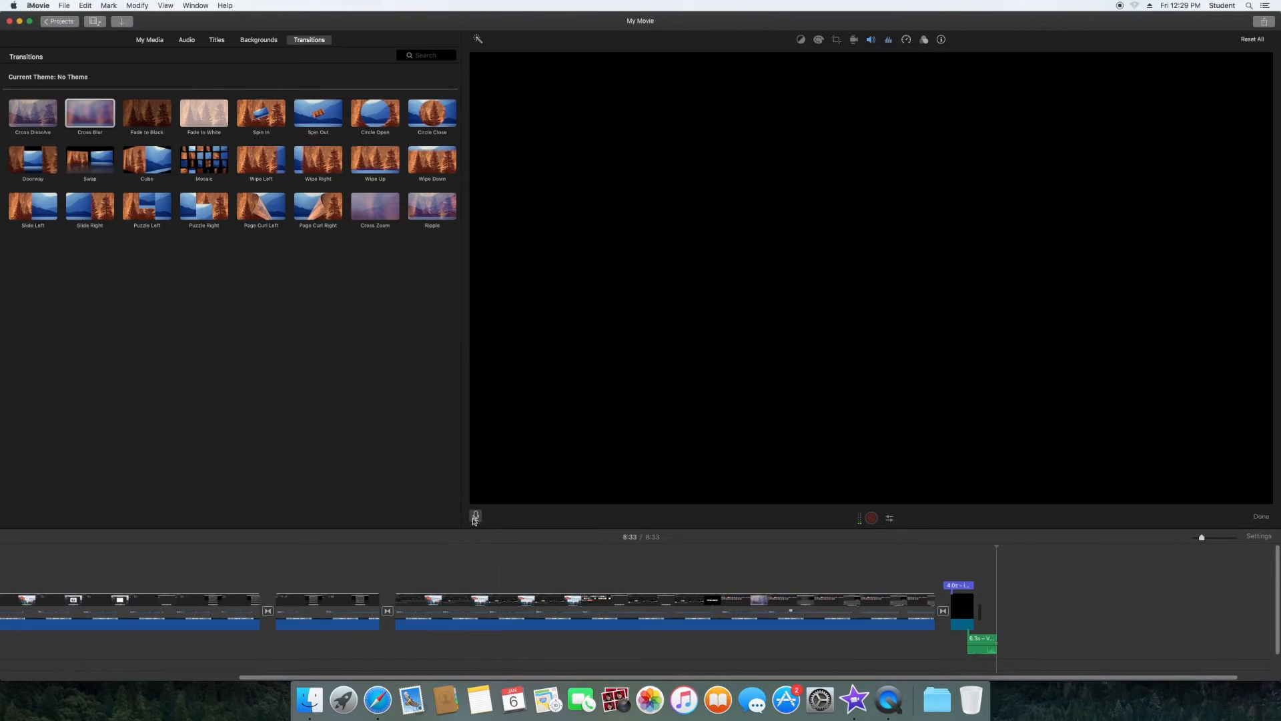
click(473, 517)
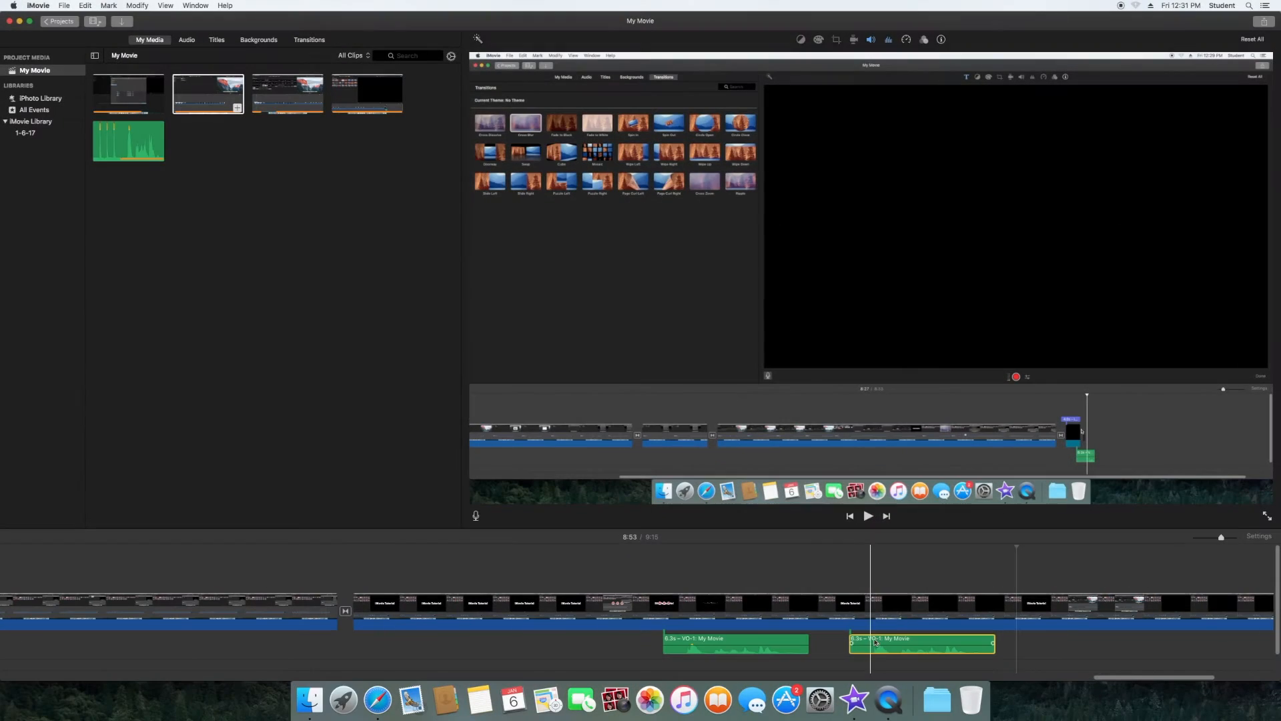
Shift the second voiceover clip slightly earlier under the last recording, and preview the voiceover audio
drag(870, 643, 867, 642)
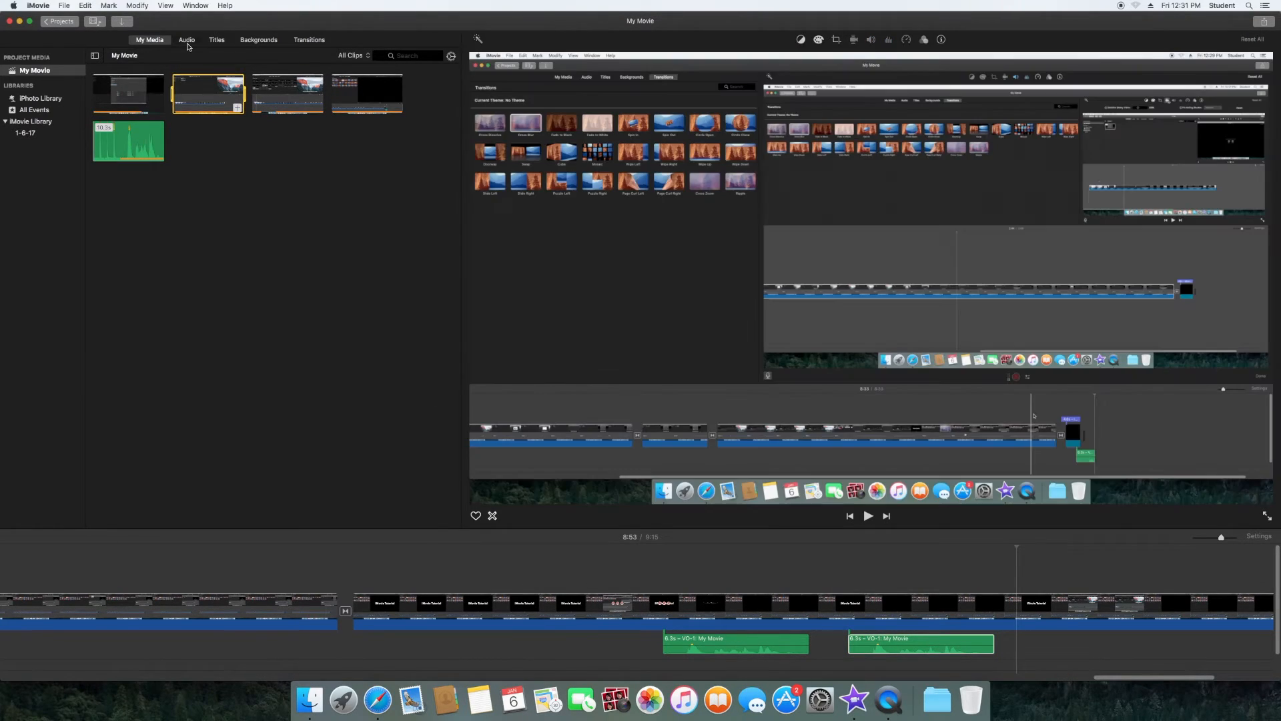
click(186, 40)
click(160, 41)
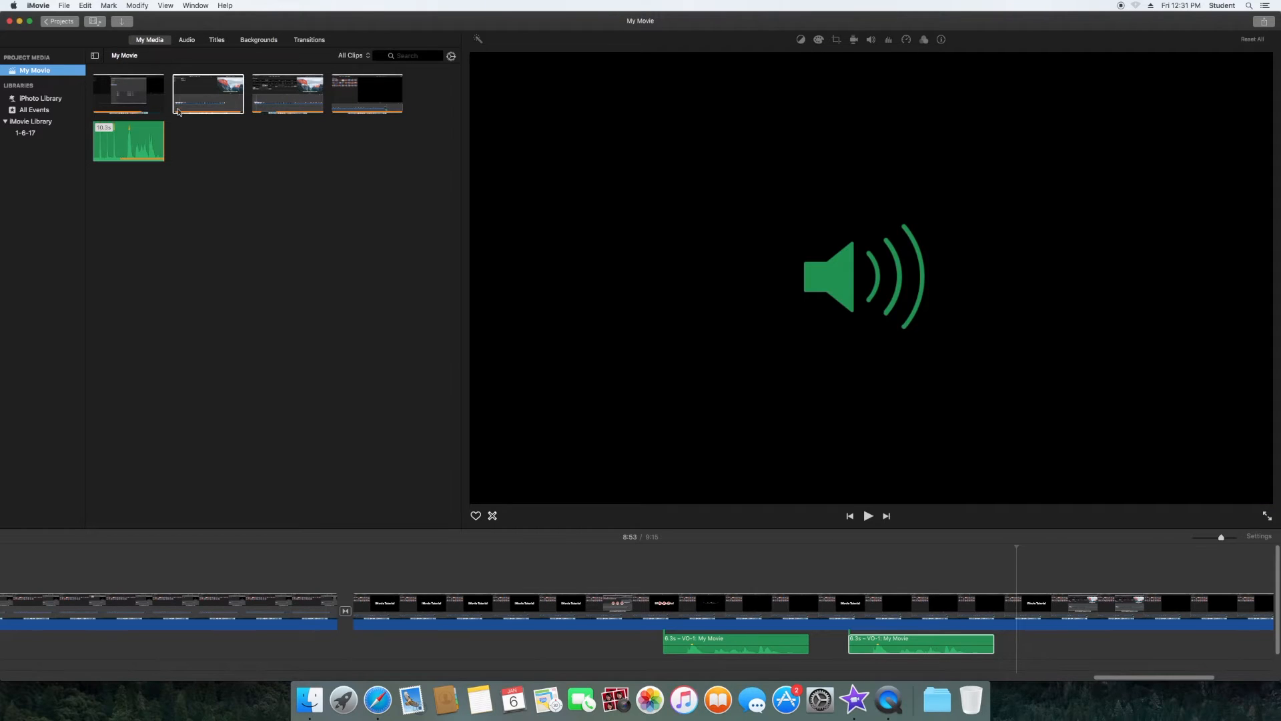
click(144, 147)
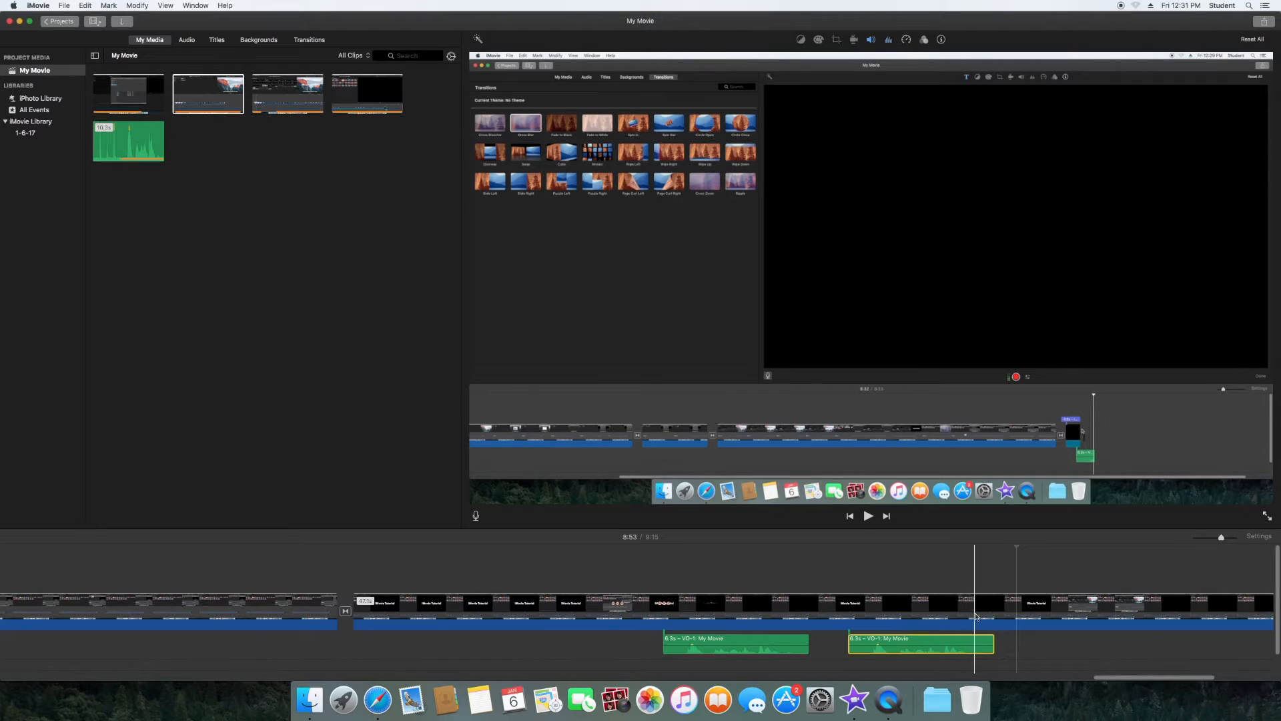
key(space)
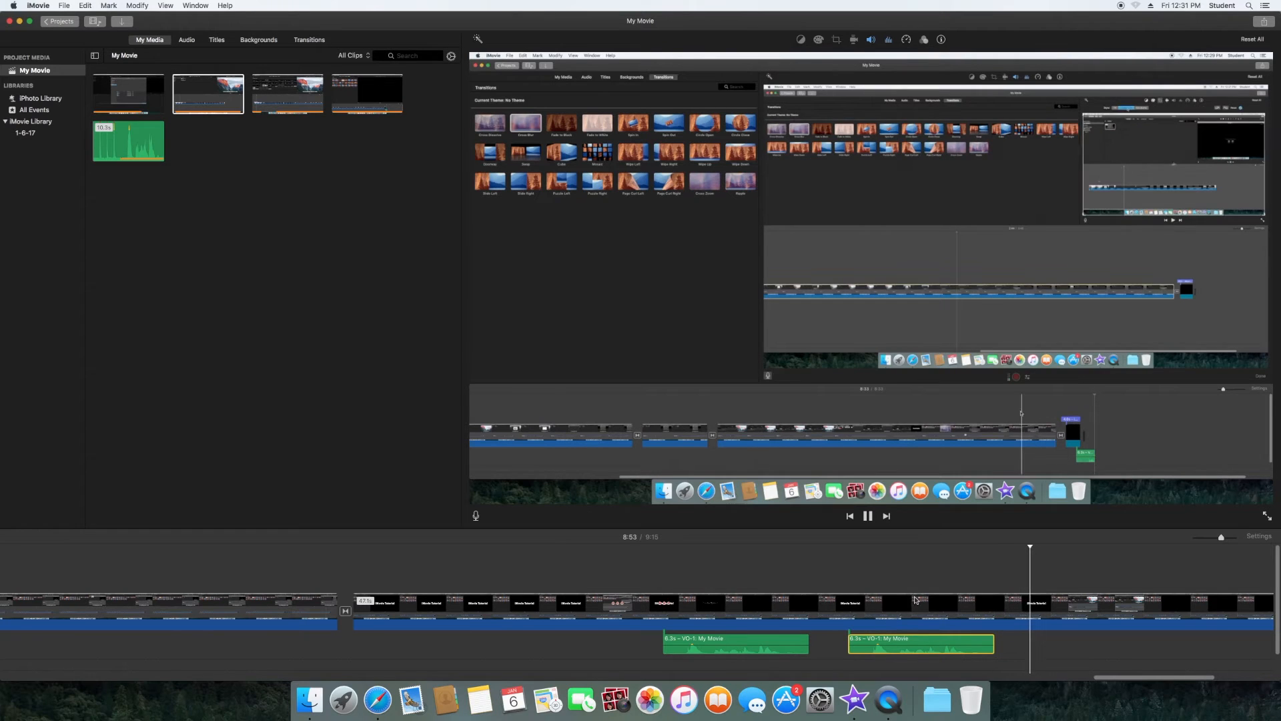
key(space)
drag(1127, 677, 8, 677)
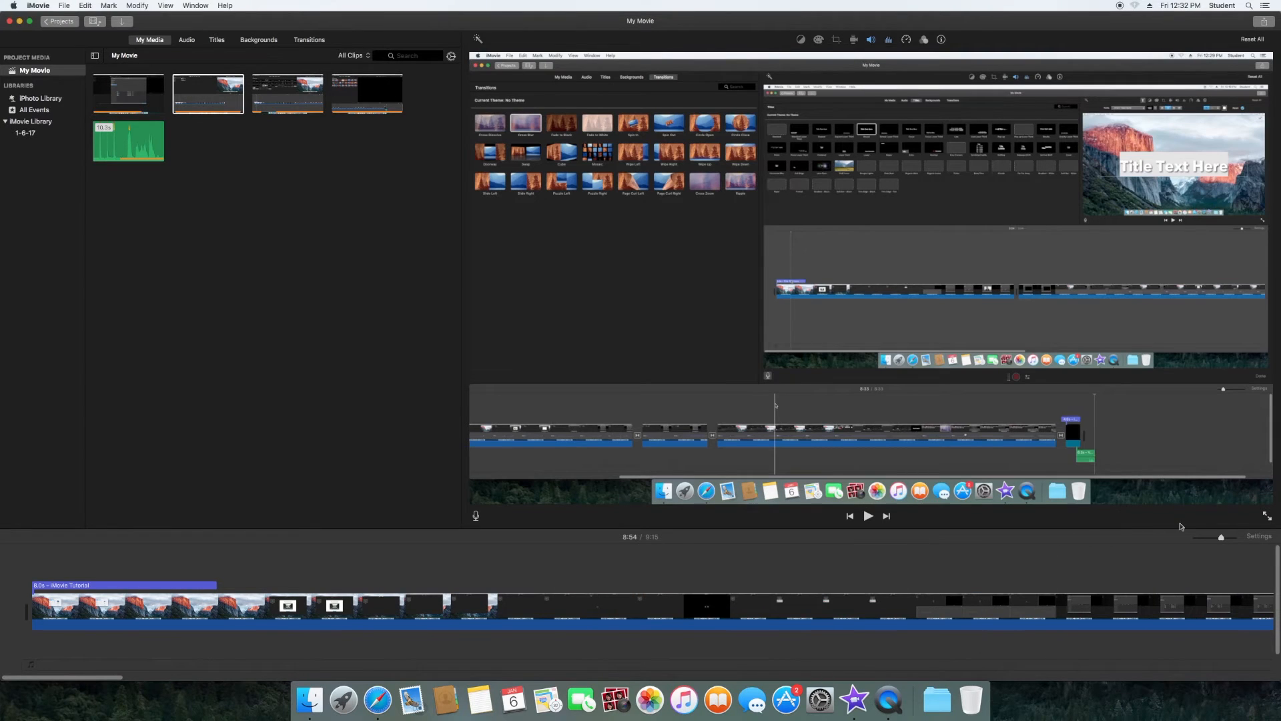
drag(1220, 537, 1195, 538)
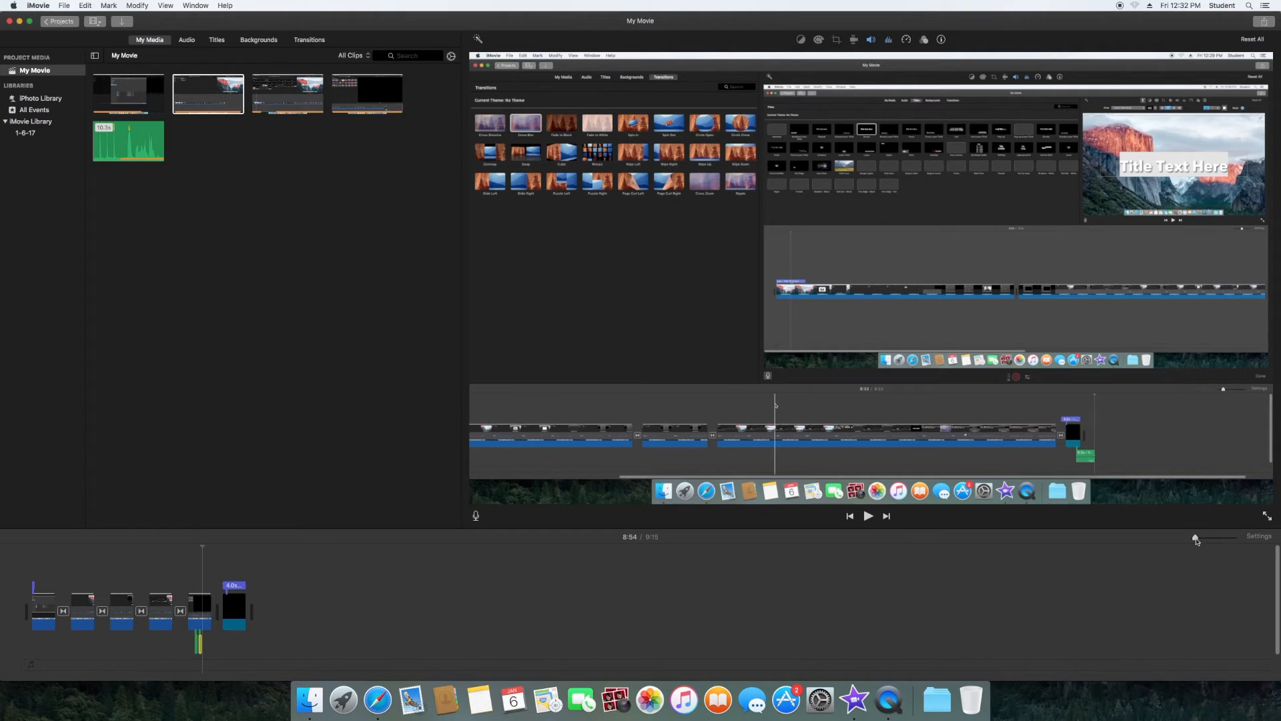
mouse_move(1196, 538)
mouse_down()
mouse_move(1228, 538)
mouse_move(1202, 537)
mouse_up()
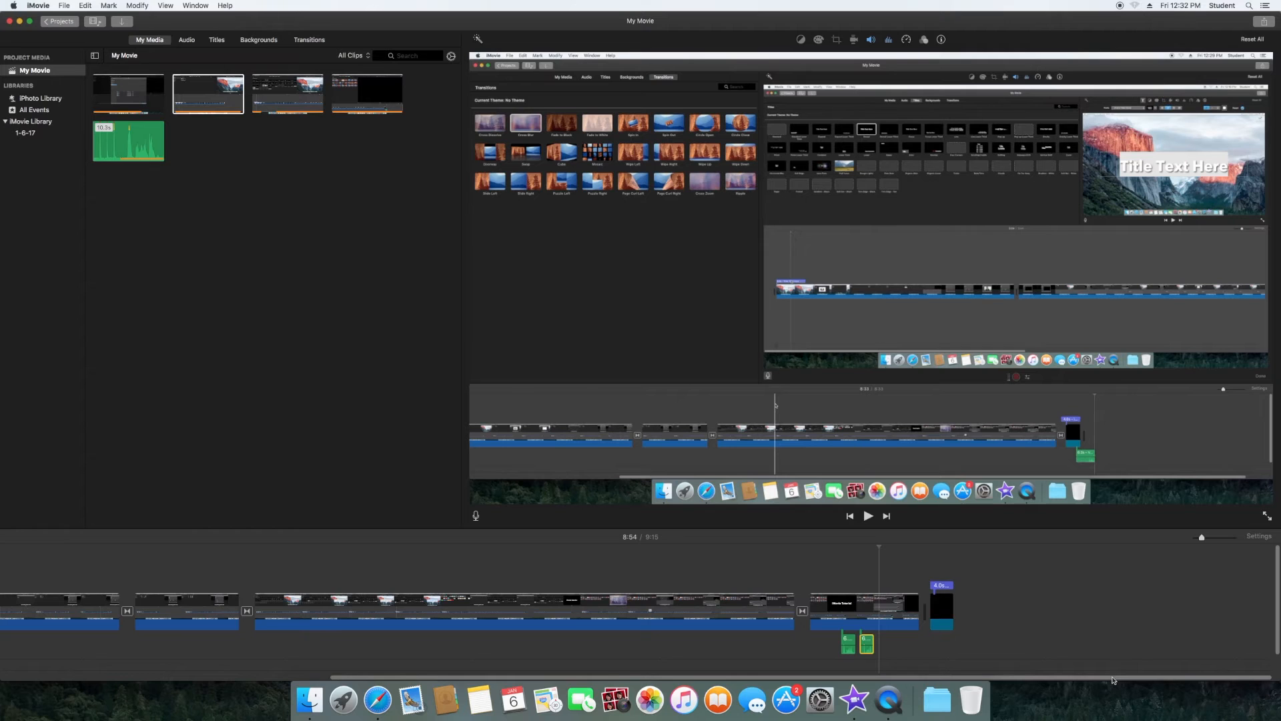
drag(1112, 680, 782, 680)
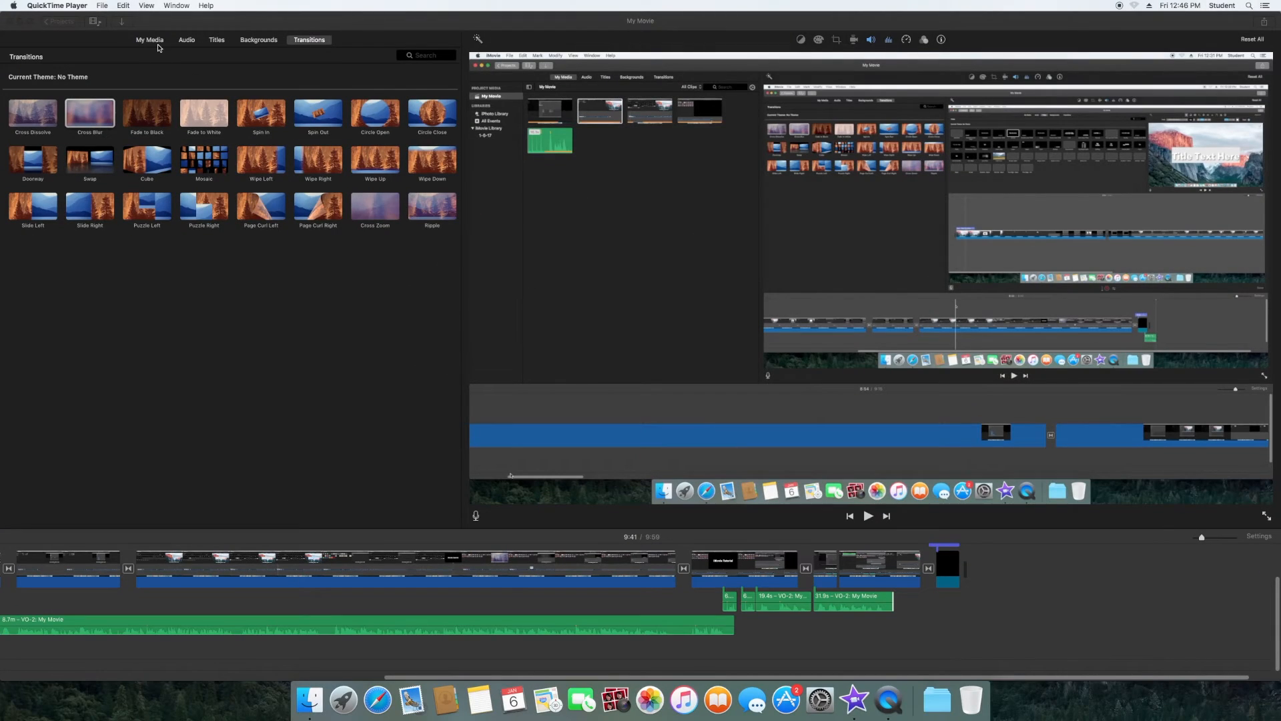
Show the project's media and start sharing the movie as a file
click(150, 40)
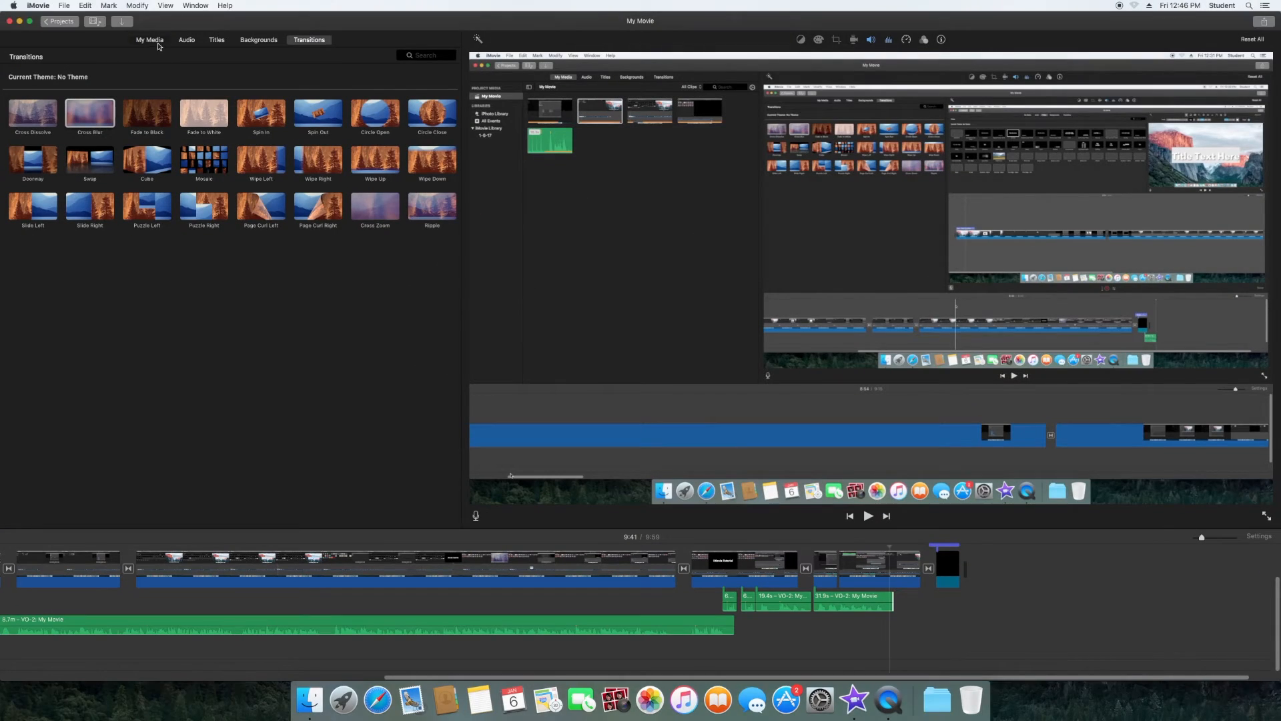
click(150, 40)
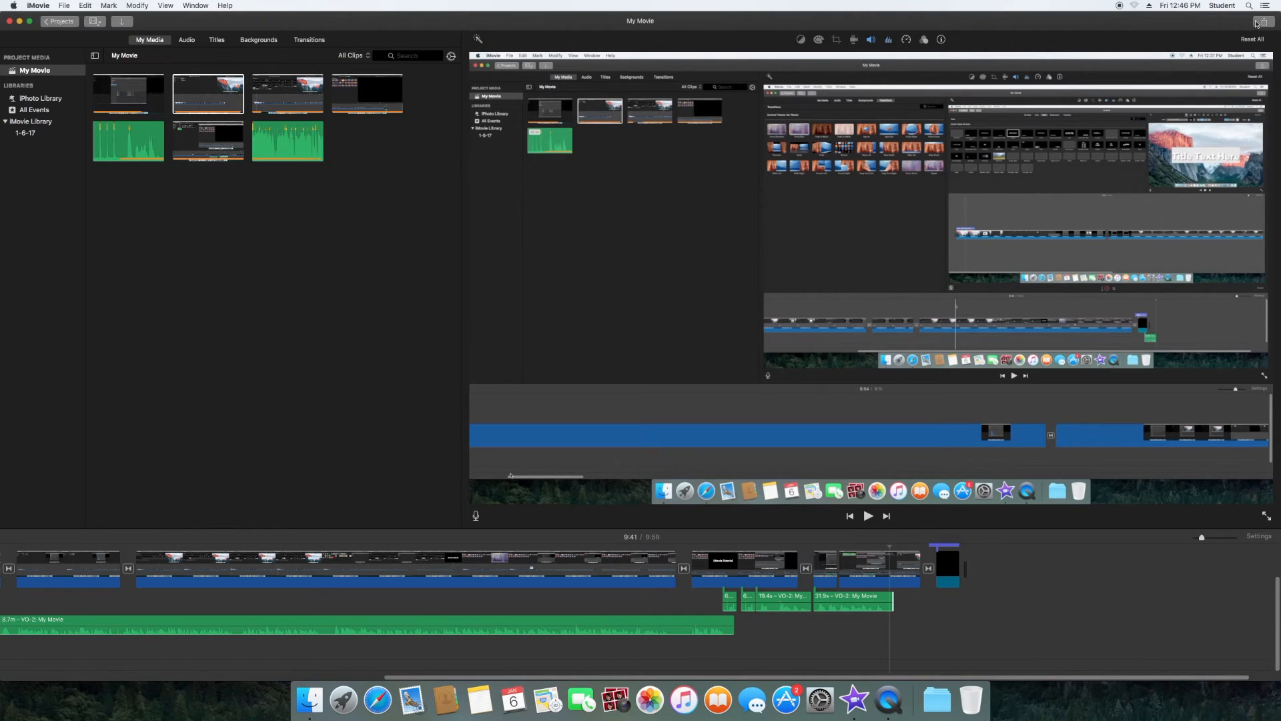
click(1262, 22)
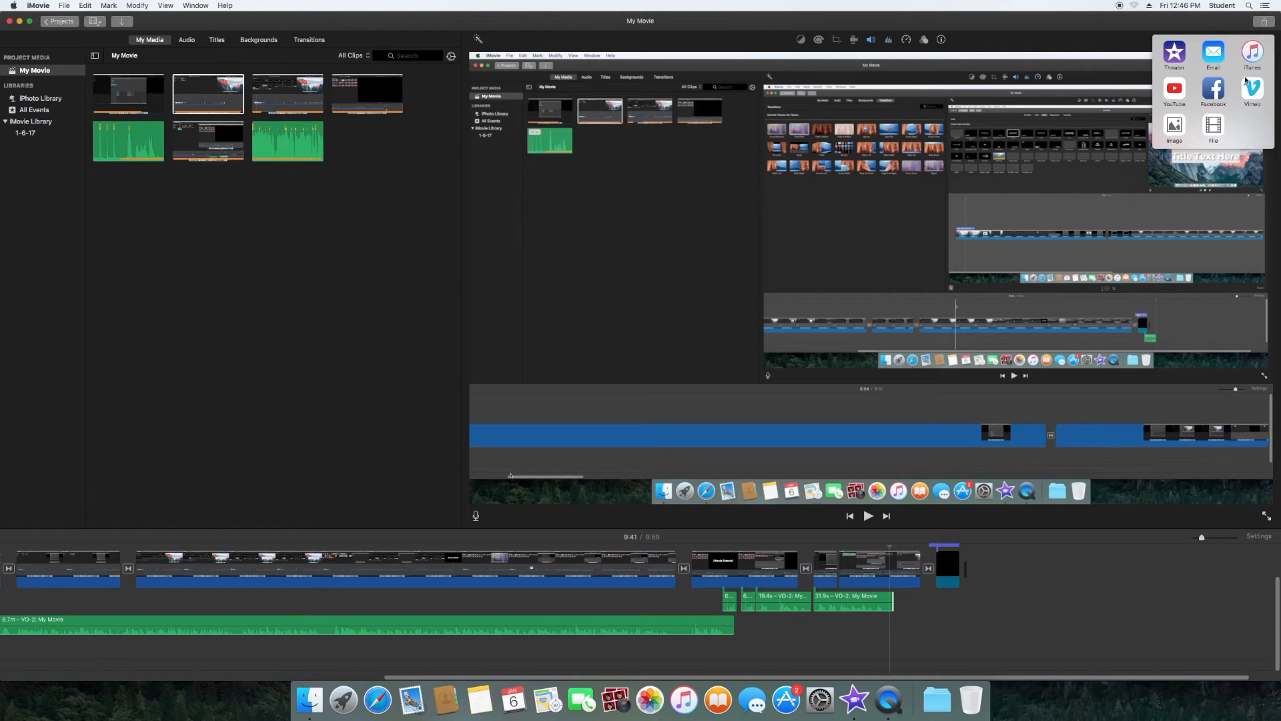
click(1214, 124)
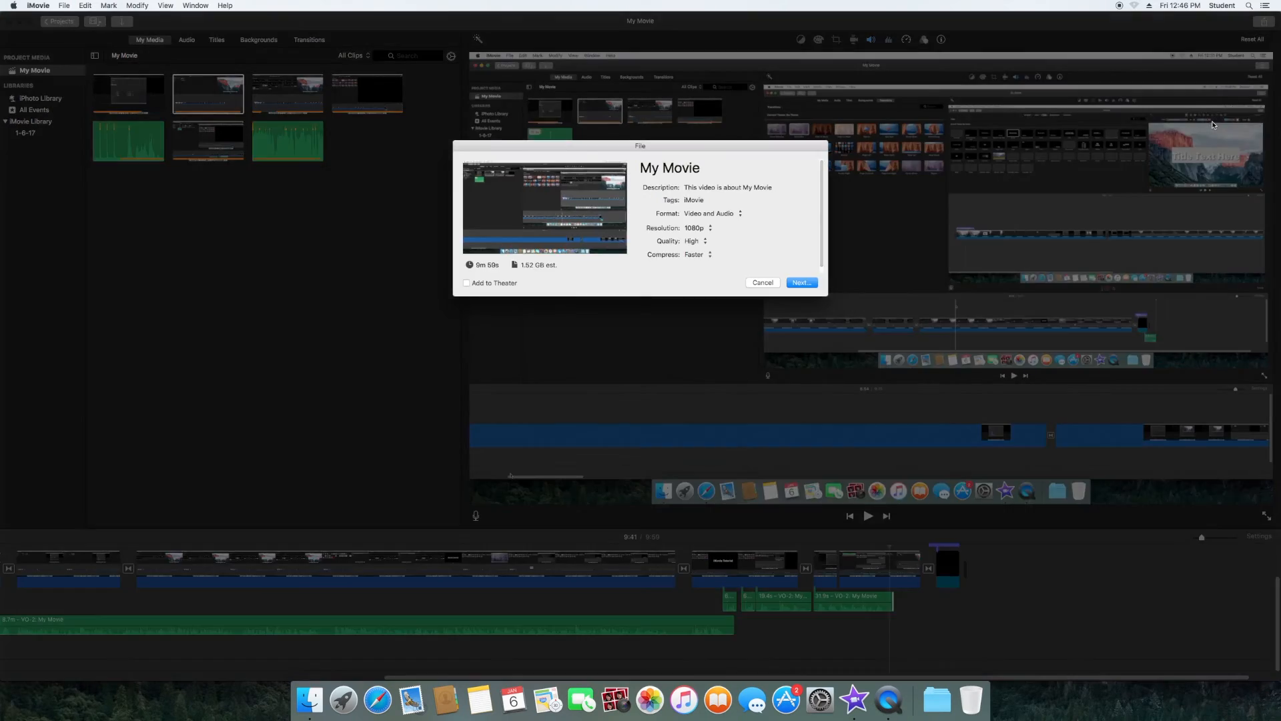
Title the exported movie "iMovie Tutorial"
click(701, 166)
text(Imovi)
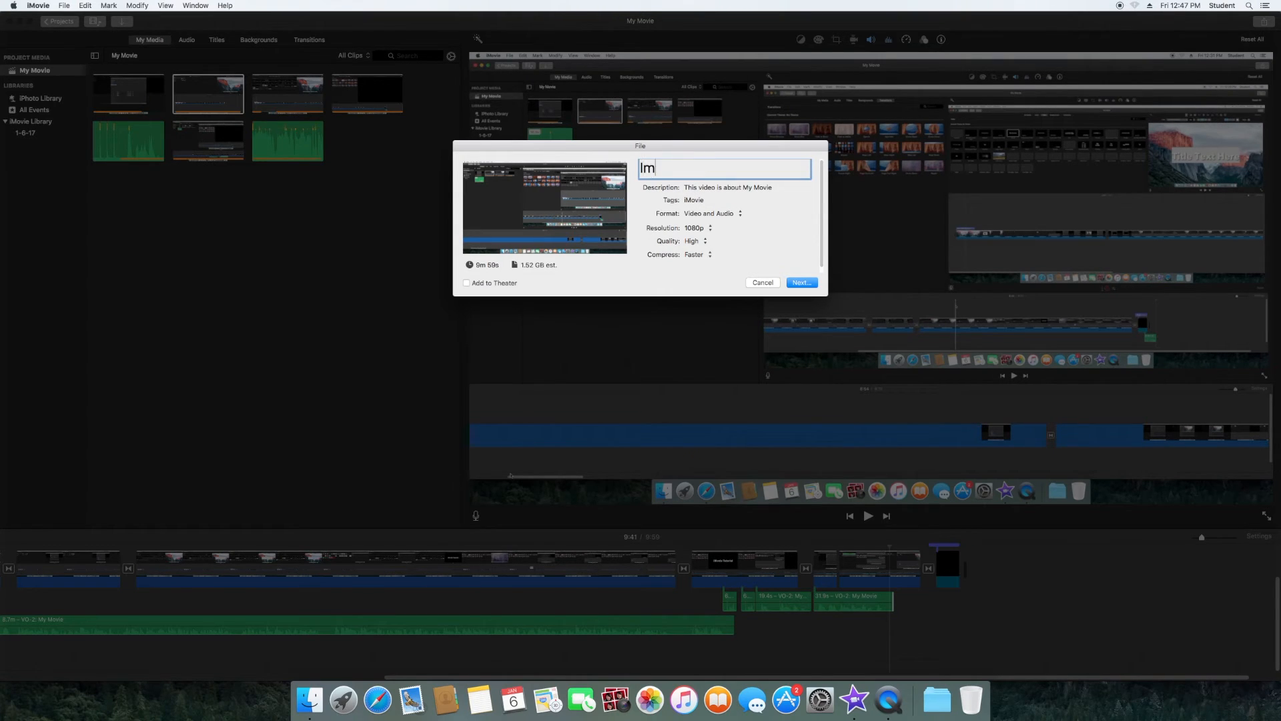
text(e)
key(BackSpace)
key(BackSpace)
key(BackSpace)
key(BackSpace)
key(BackSpace)
key(BackSpace)
text(iMoive)
key(BackSpace)
key(BackSpace)
key(BackSpace)
text(vie Tutorial)
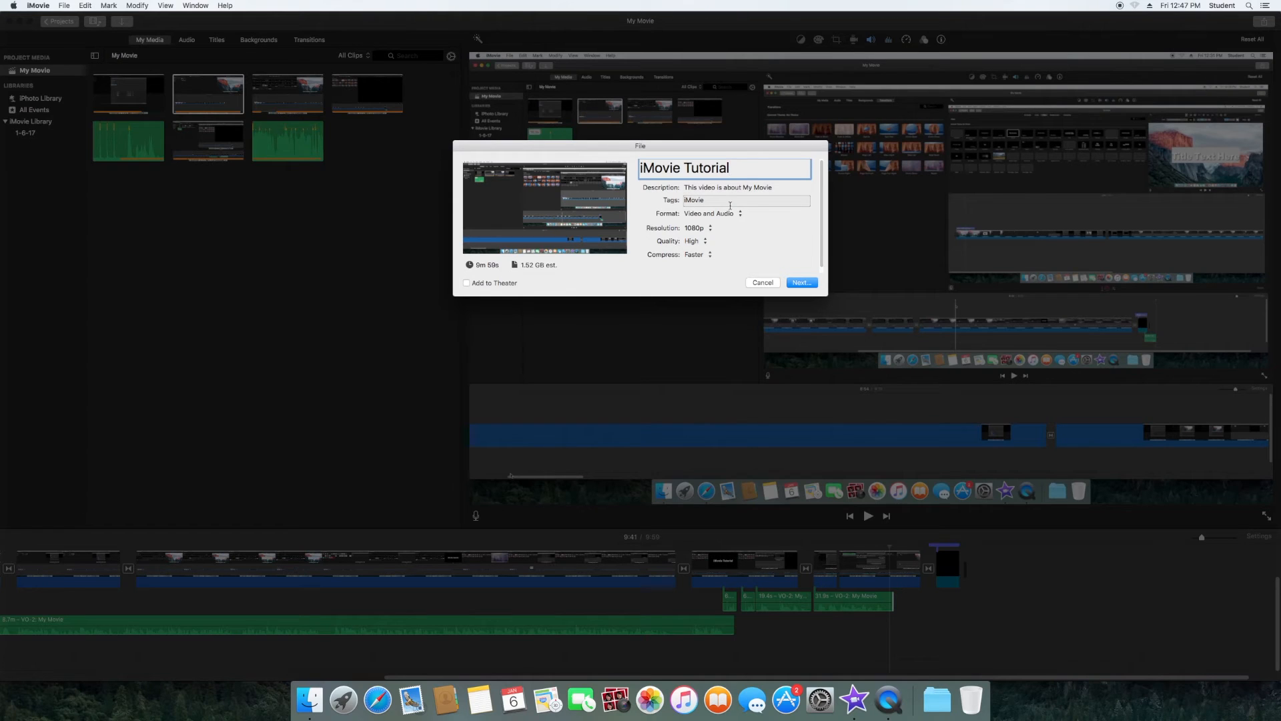
Set the export format to Video and Audio and the resolution to 1080p
click(740, 216)
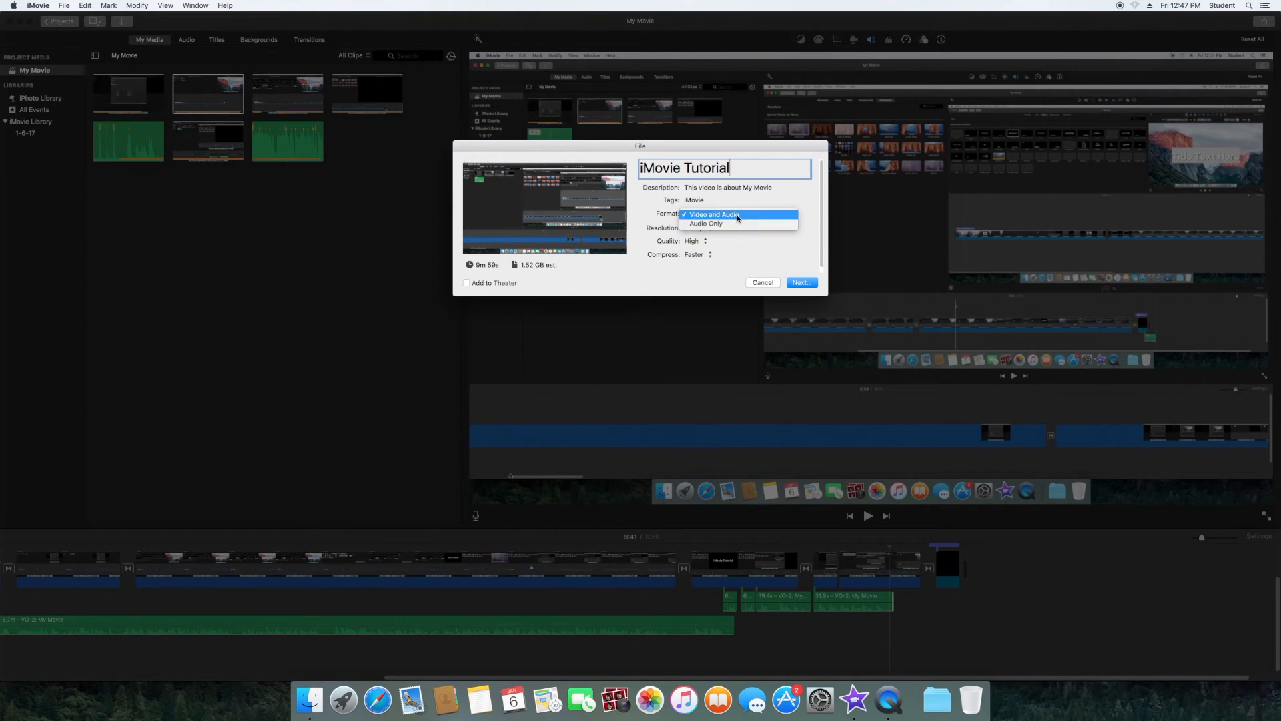
click(738, 217)
click(711, 229)
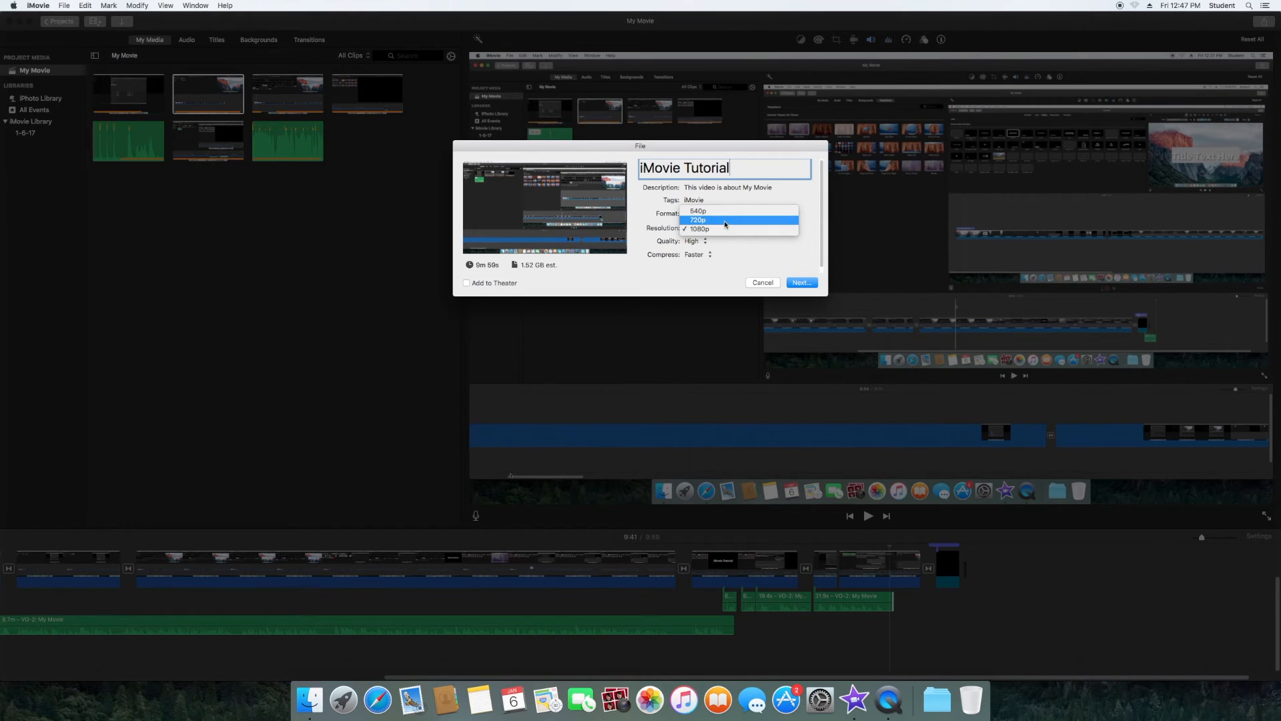
click(713, 229)
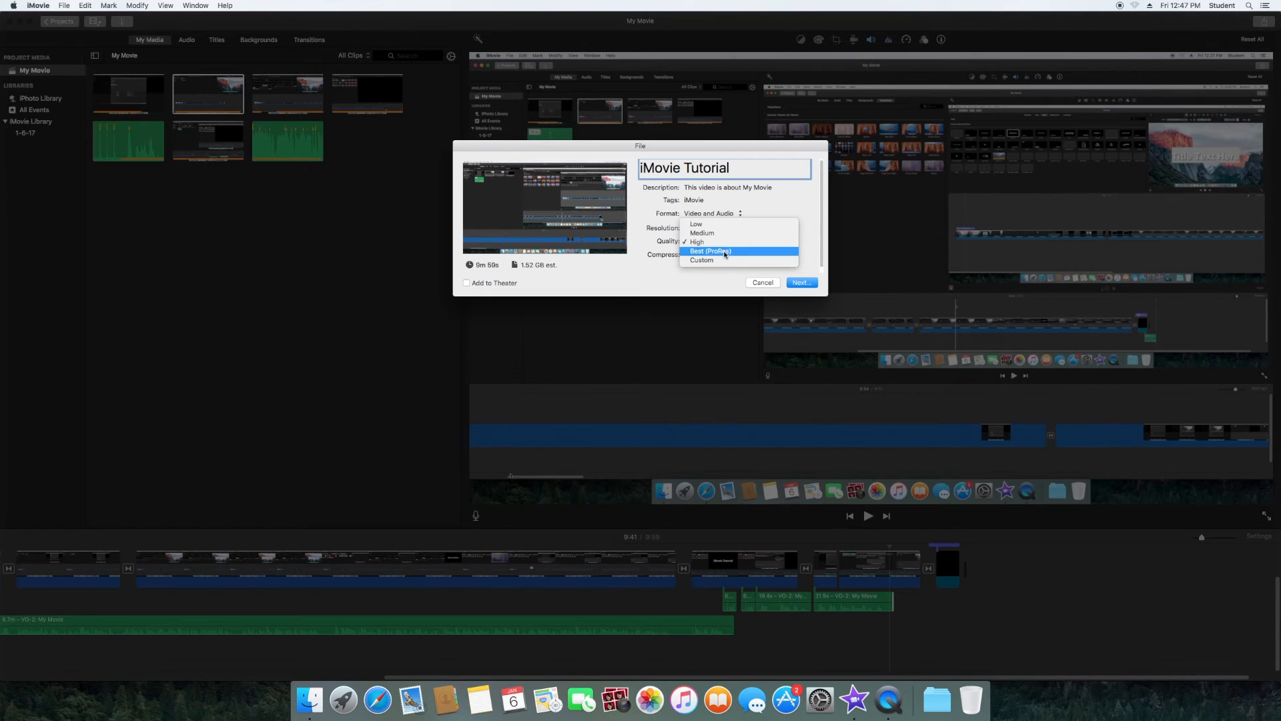
Set the export quality to High after trying Best (ProRes), and set the compression to Better Quality
click(724, 251)
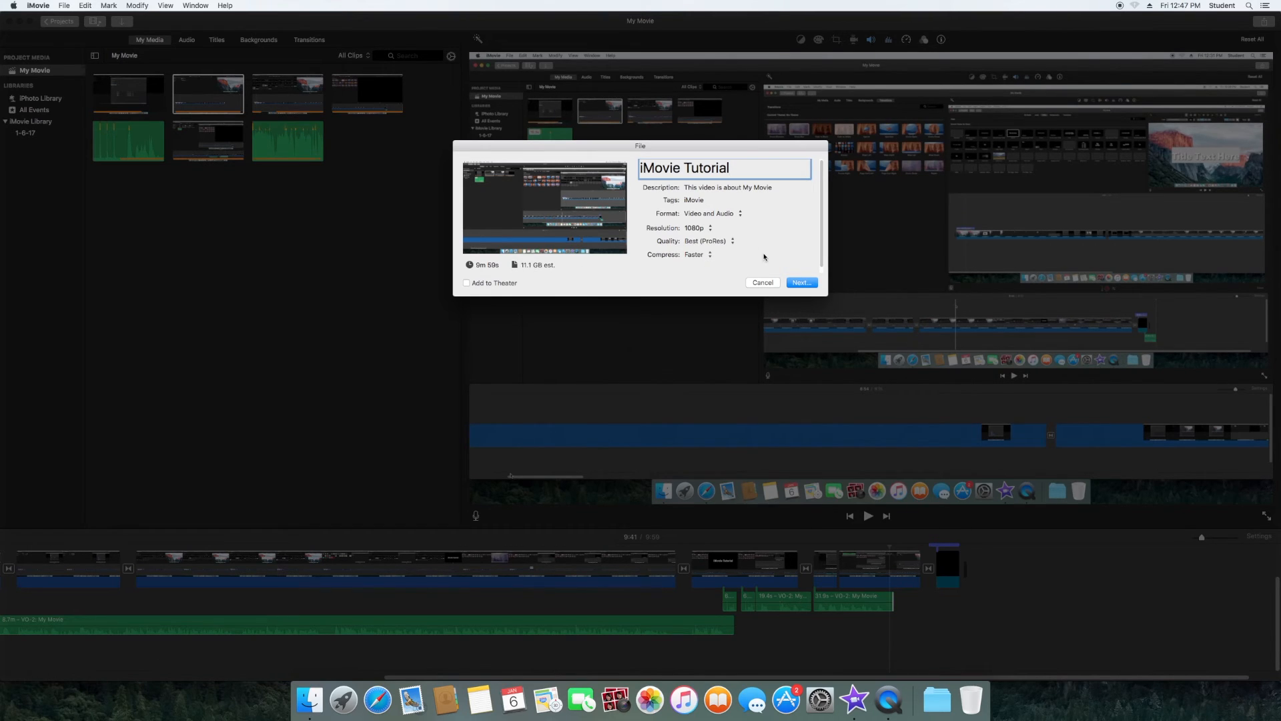
click(732, 242)
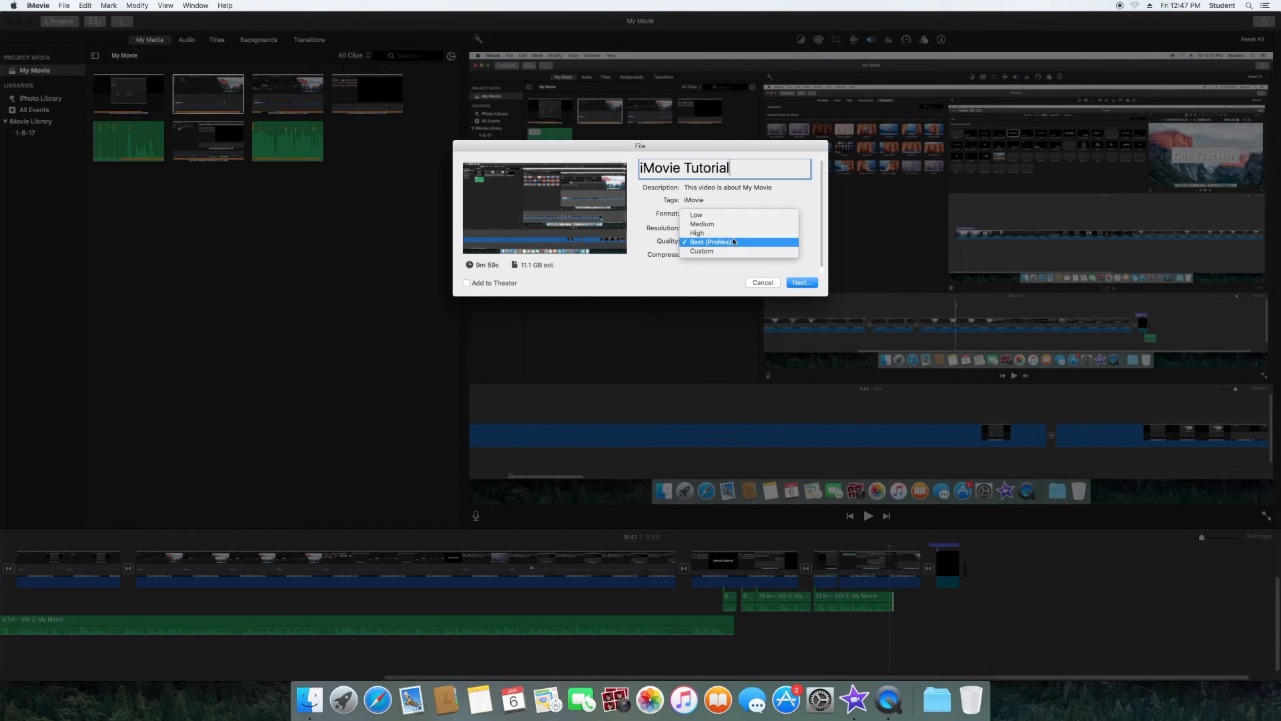
click(731, 233)
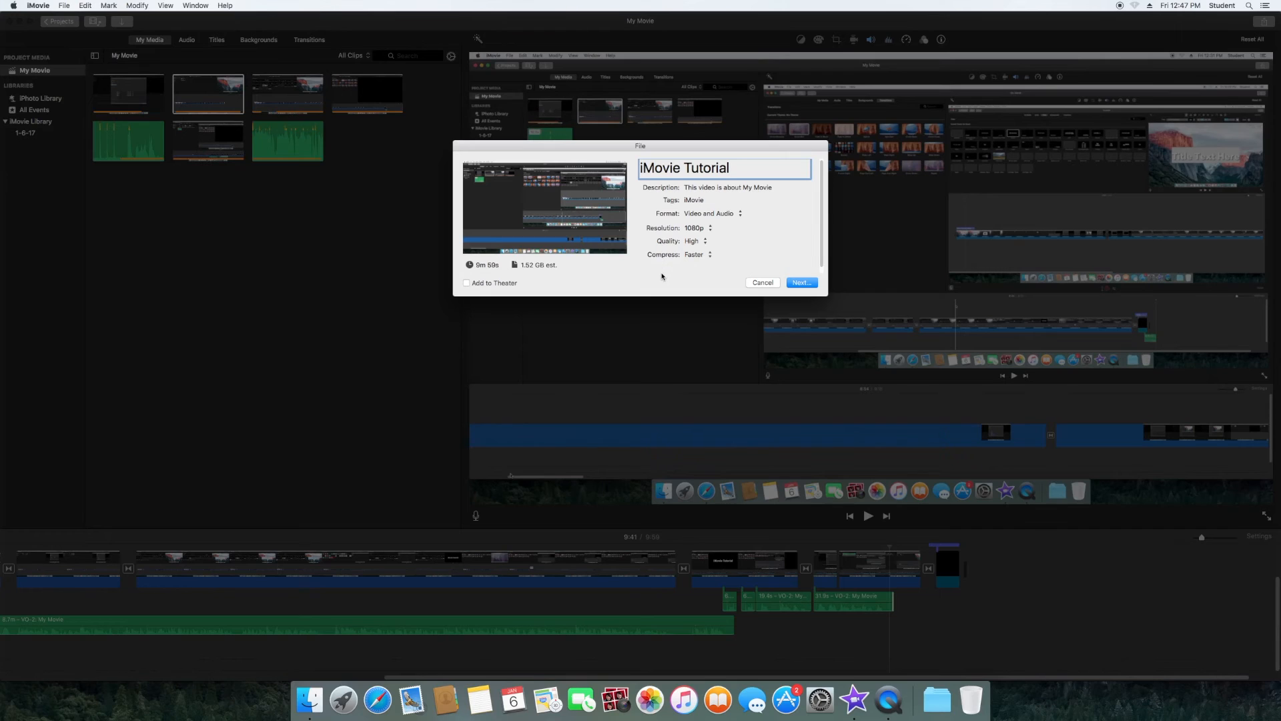
click(709, 257)
click(713, 265)
Save the exported movie to the Desktop as iMovie Tutorial
click(801, 282)
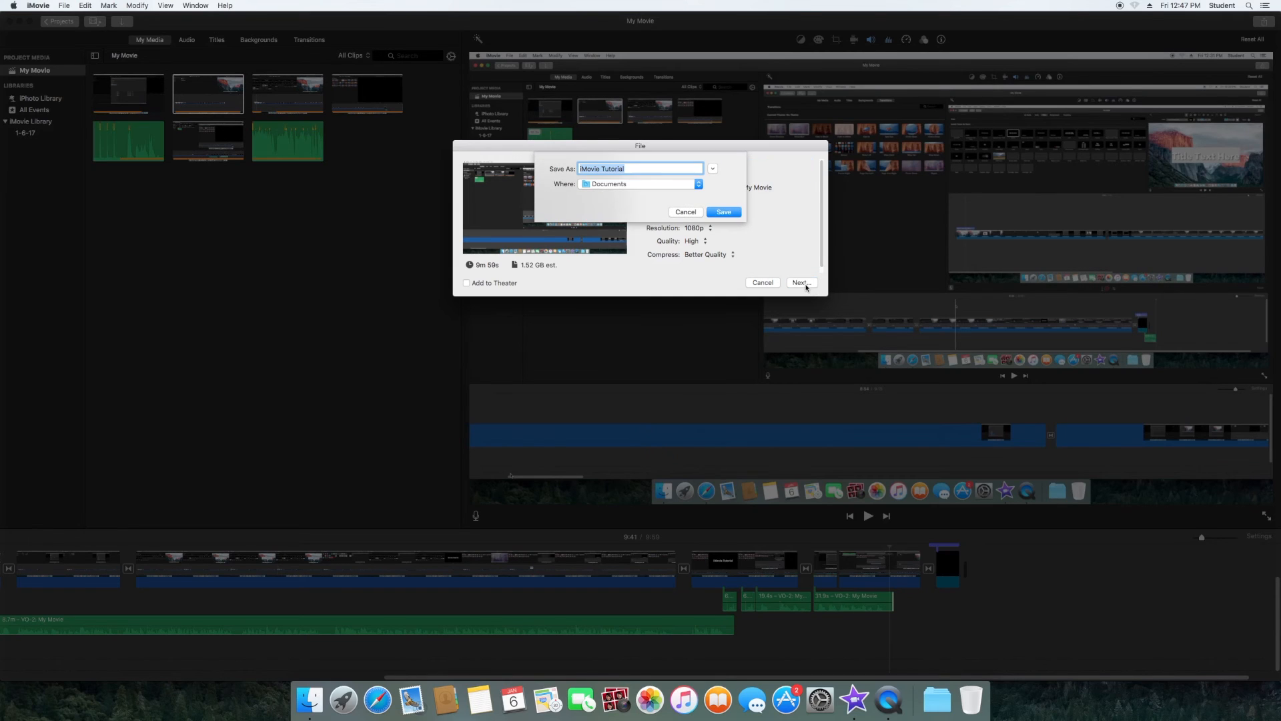
click(712, 169)
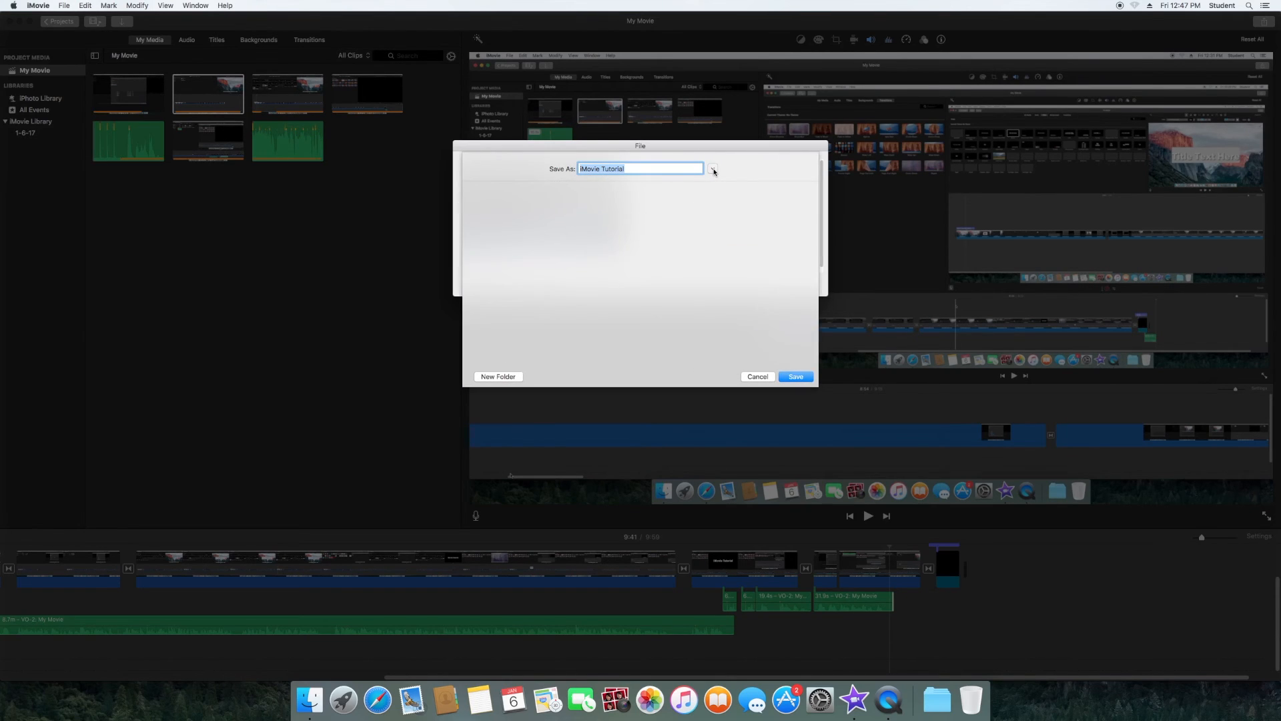
click(483, 265)
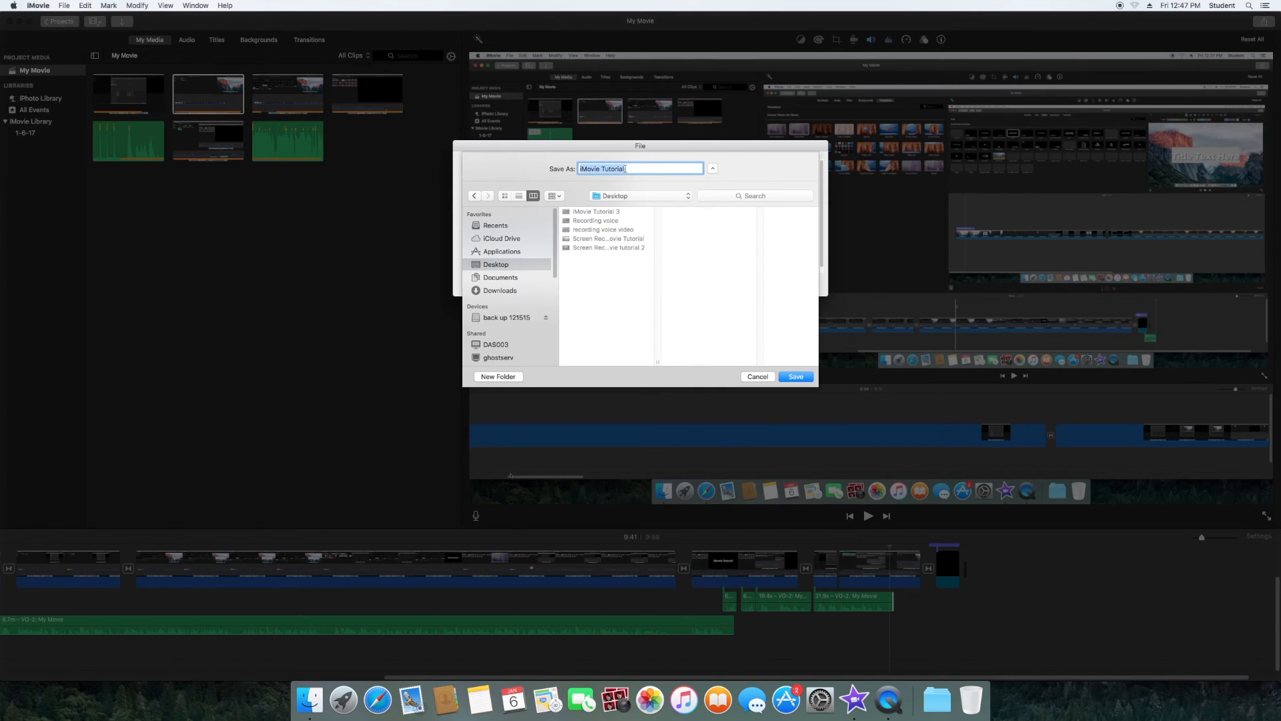
click(788, 377)
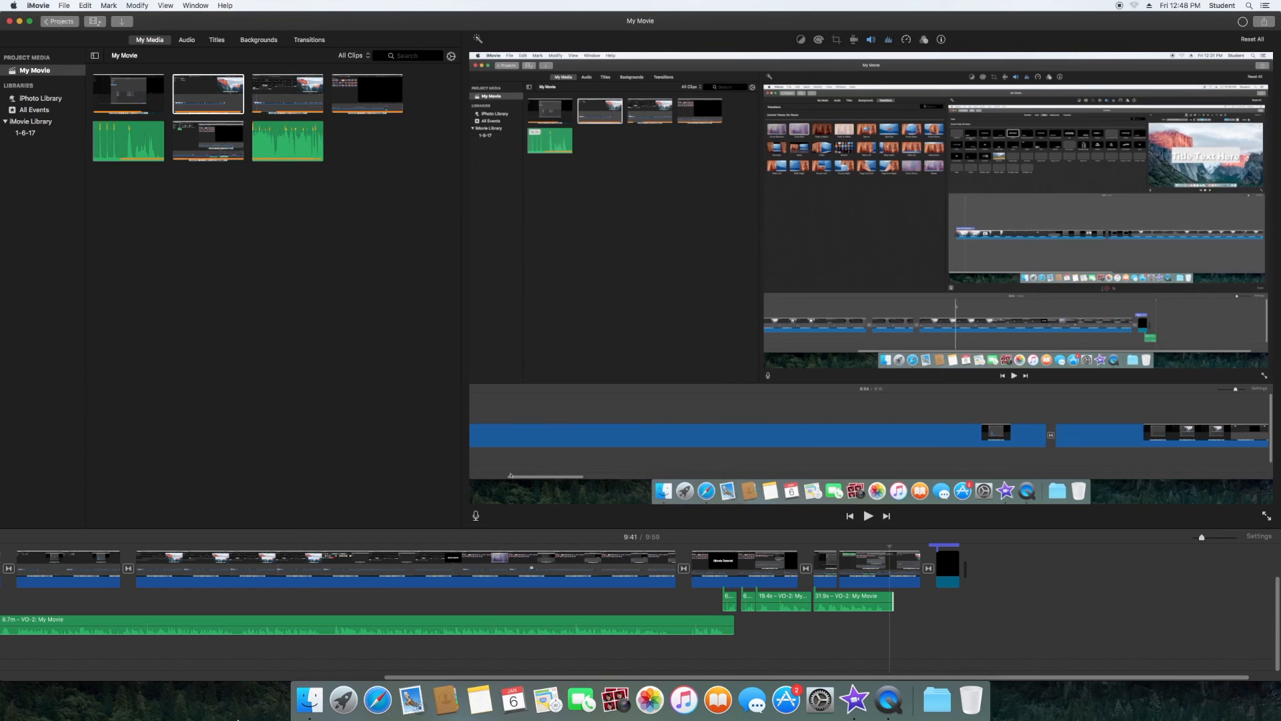
Check the export's progress, and temporarily narrow the window to look at the files on the desktop
click(1243, 22)
click(1267, 46)
drag(1279, 33, 1076, 61)
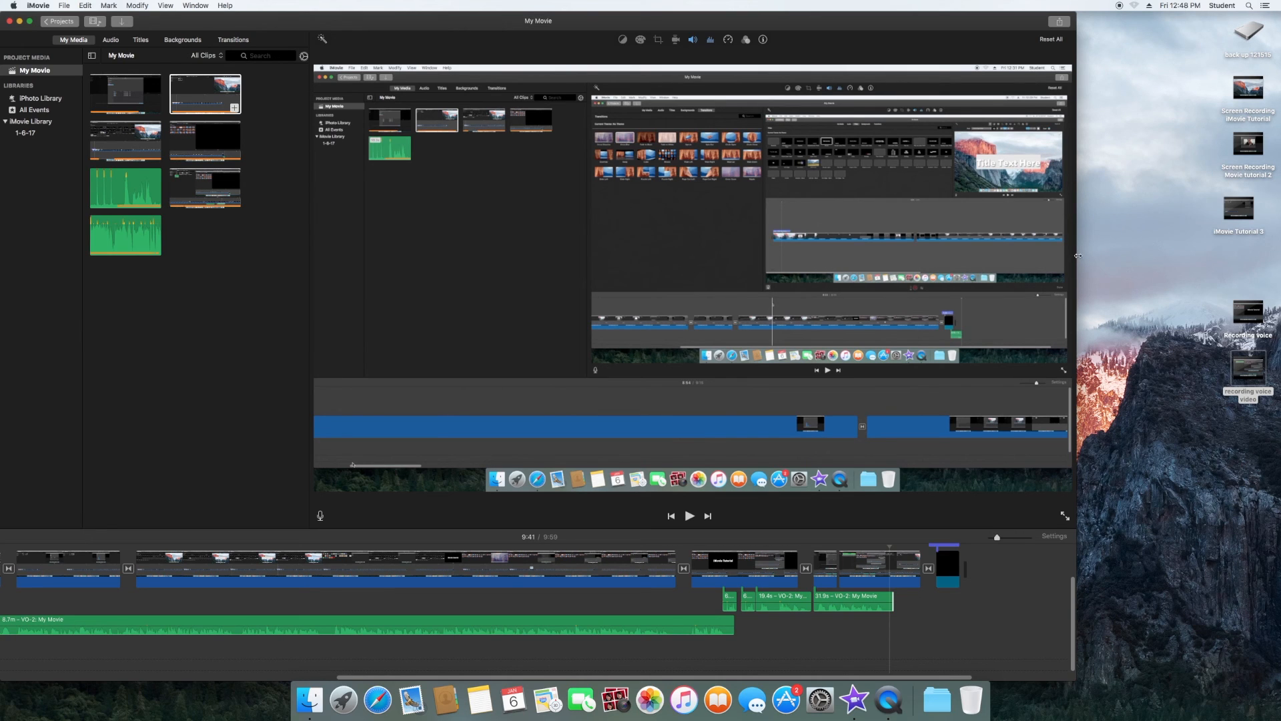
drag(1075, 261, 1278, 261)
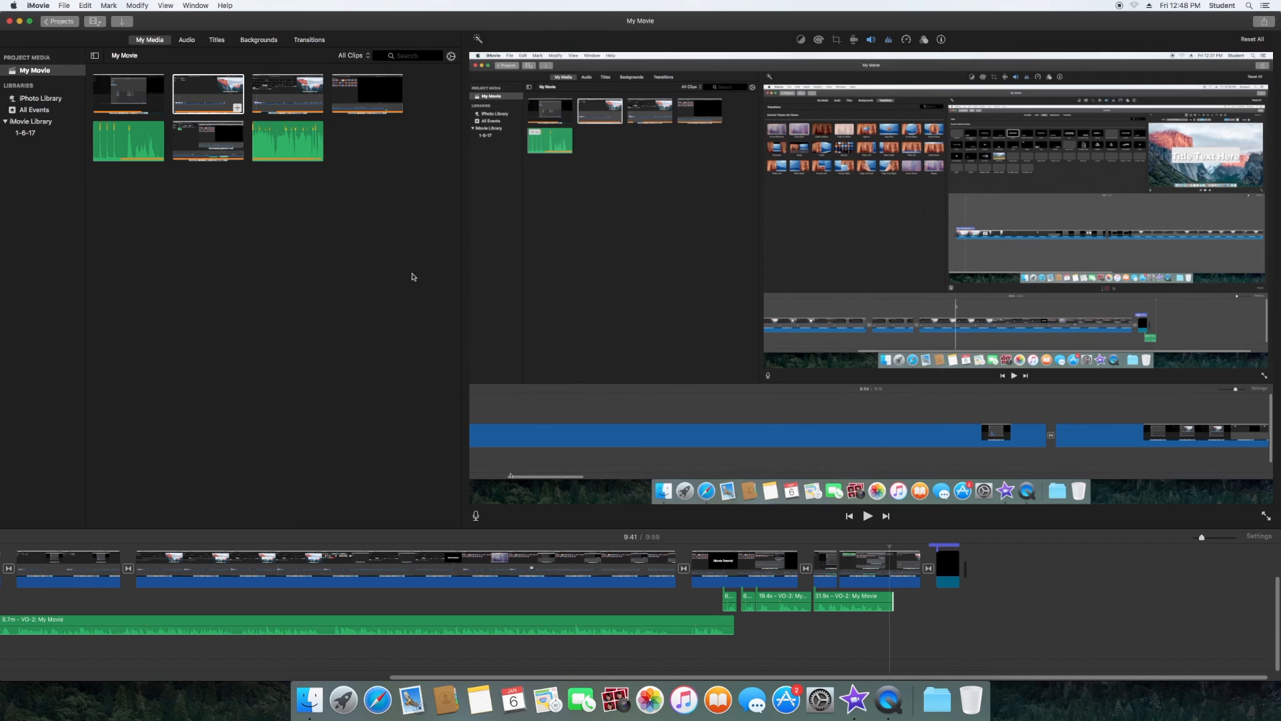
click(300, 137)
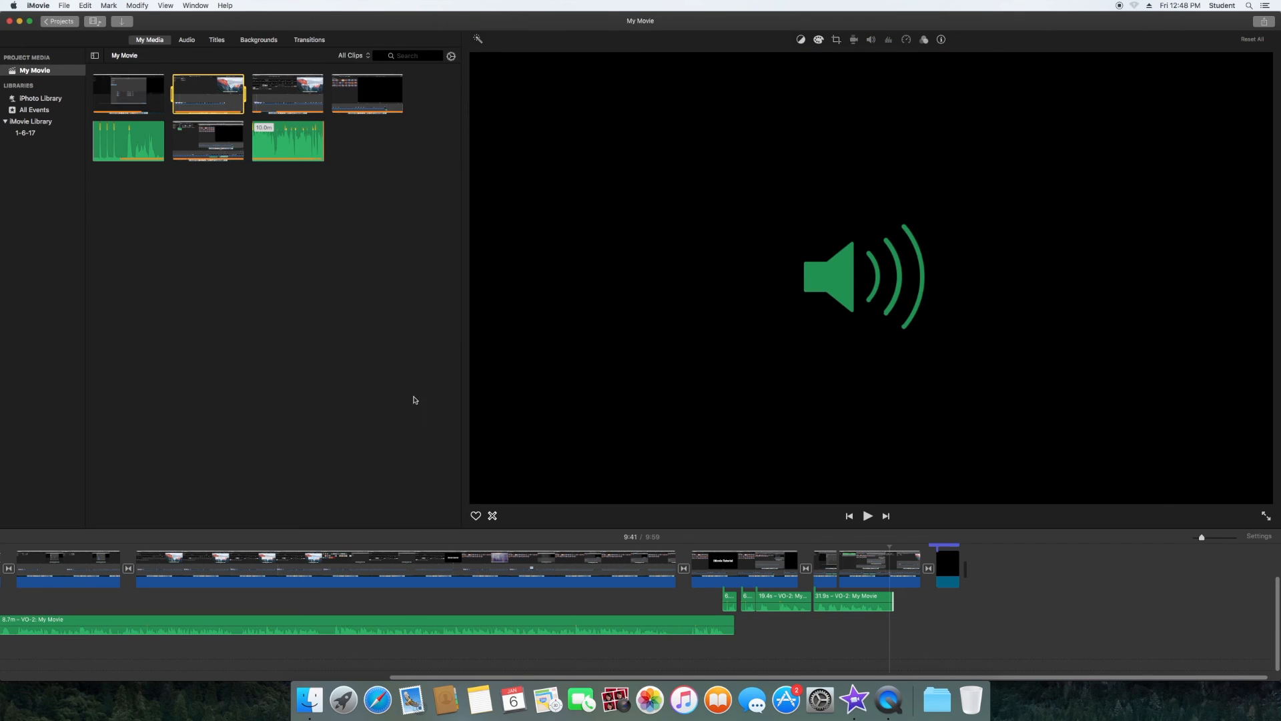